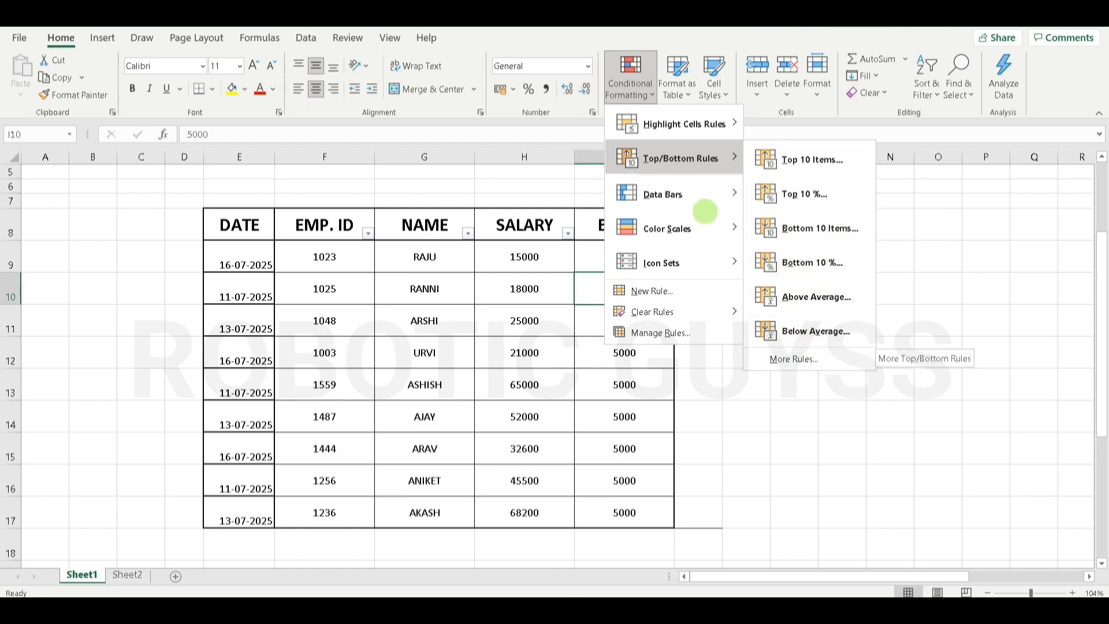
mouse_move(685, 186)
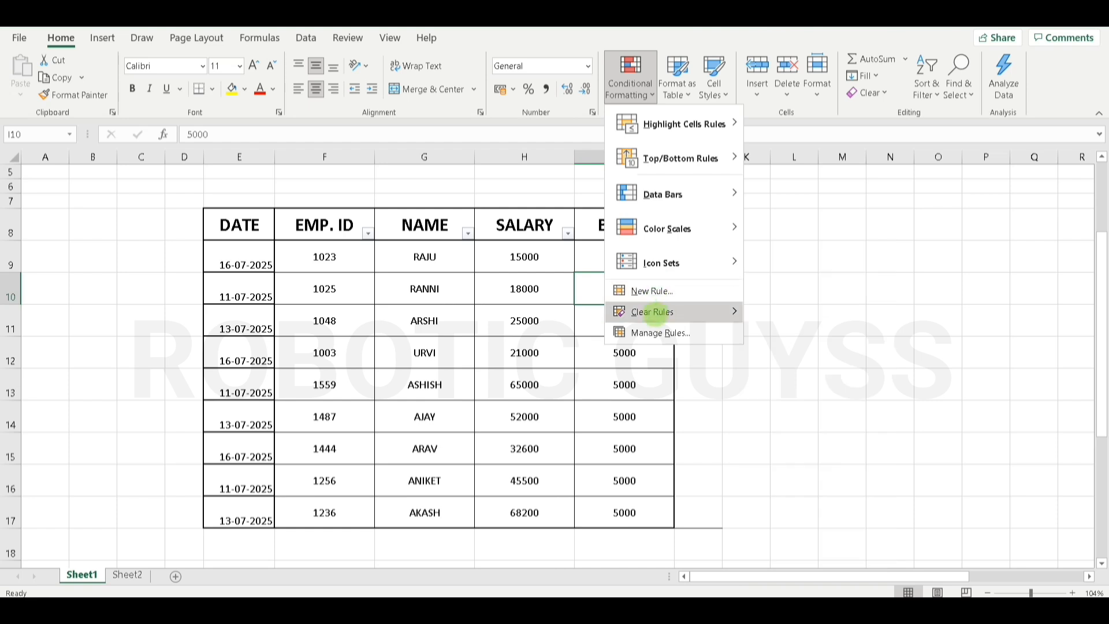
mouse_move(655, 312)
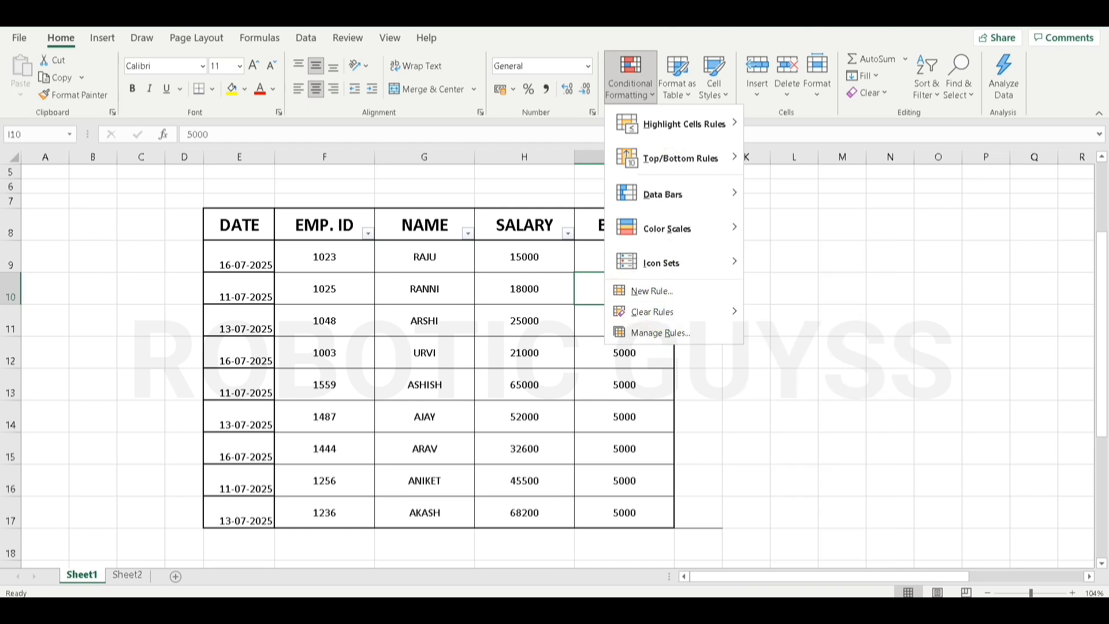
mouse_move(658, 251)
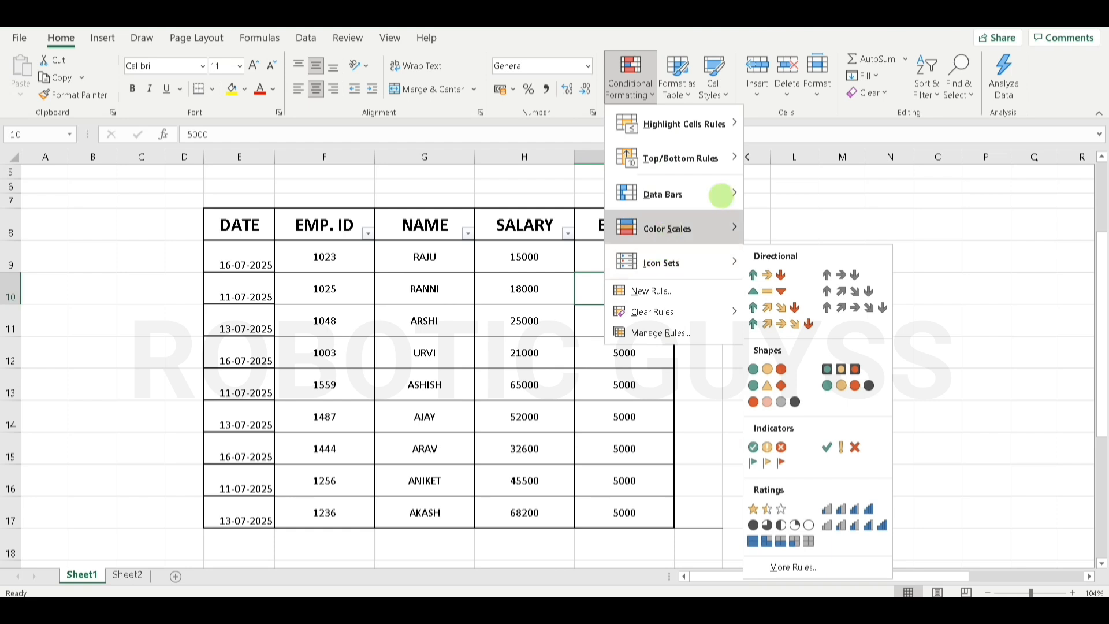
left_click(805, 191)
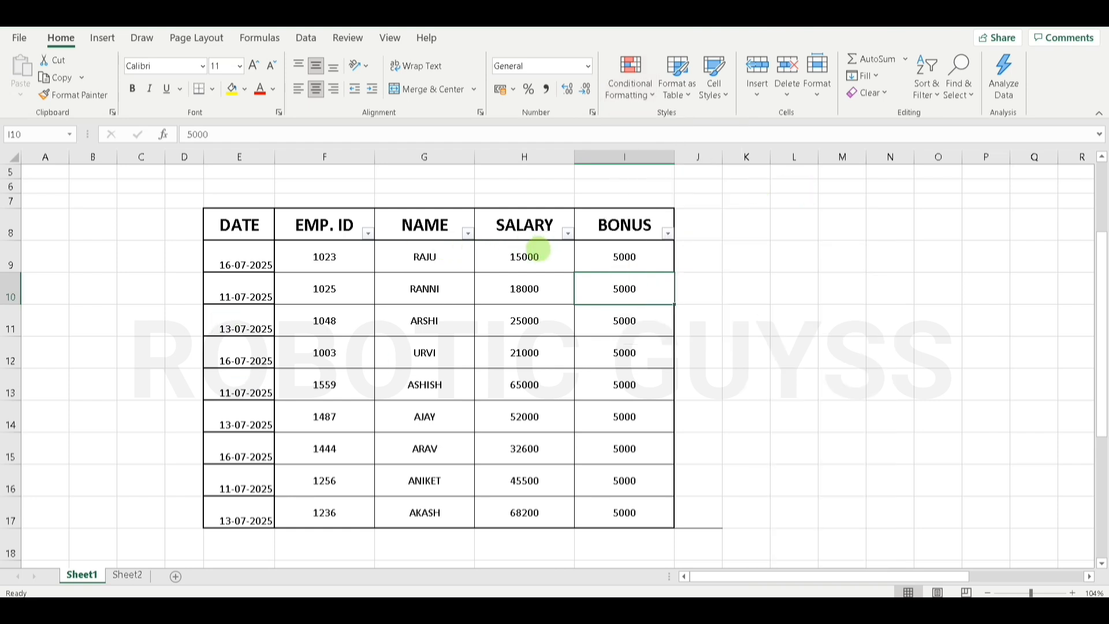
left_click_drag(532, 255, 512, 562)
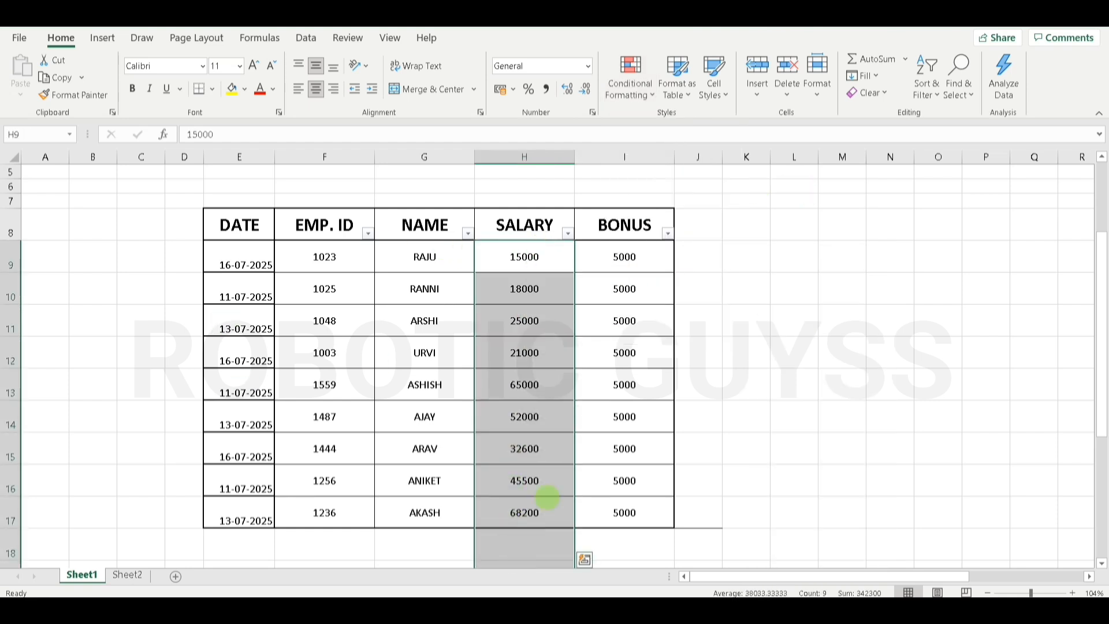
left_click(633, 422)
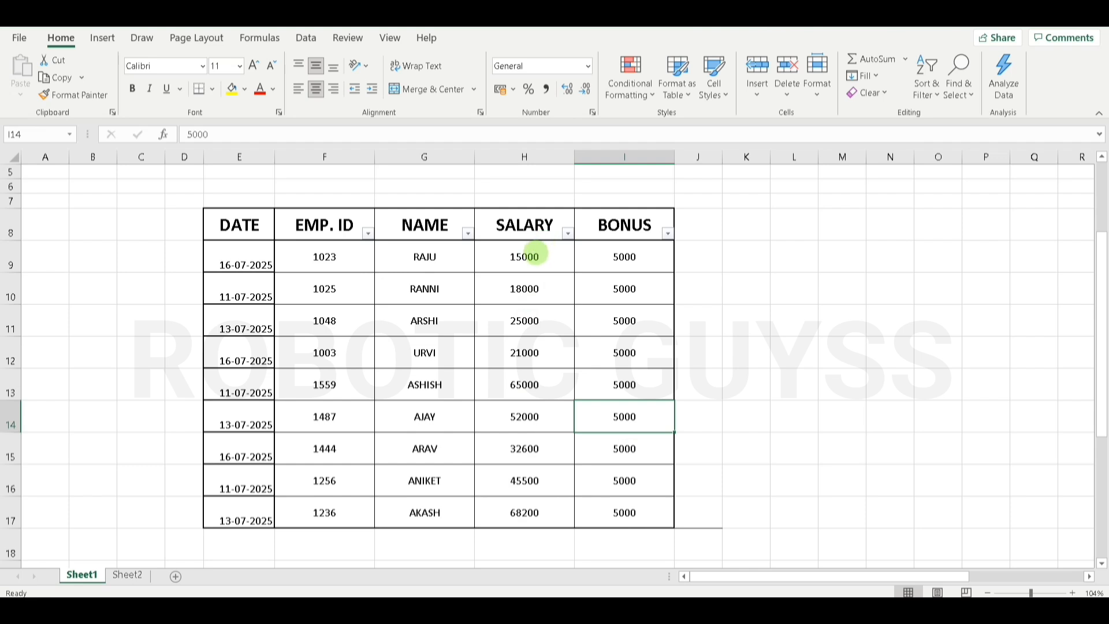
Step: Apply the directional icon set with three coloured arrows to the SALARY values in H9:H17
left_click_drag(540, 252, 536, 509)
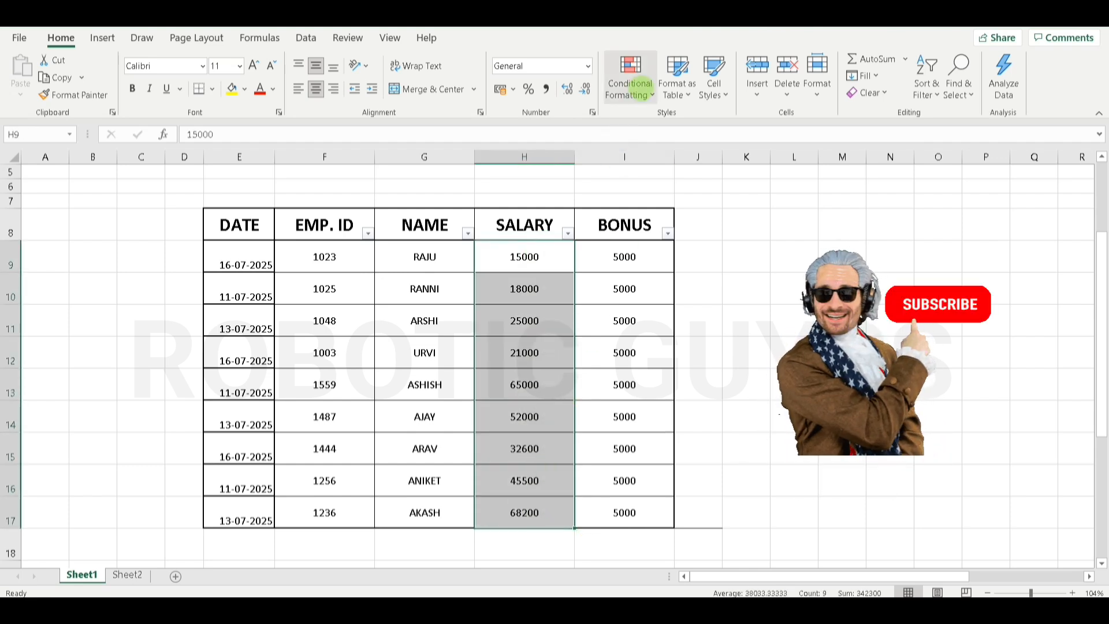
left_click(630, 81)
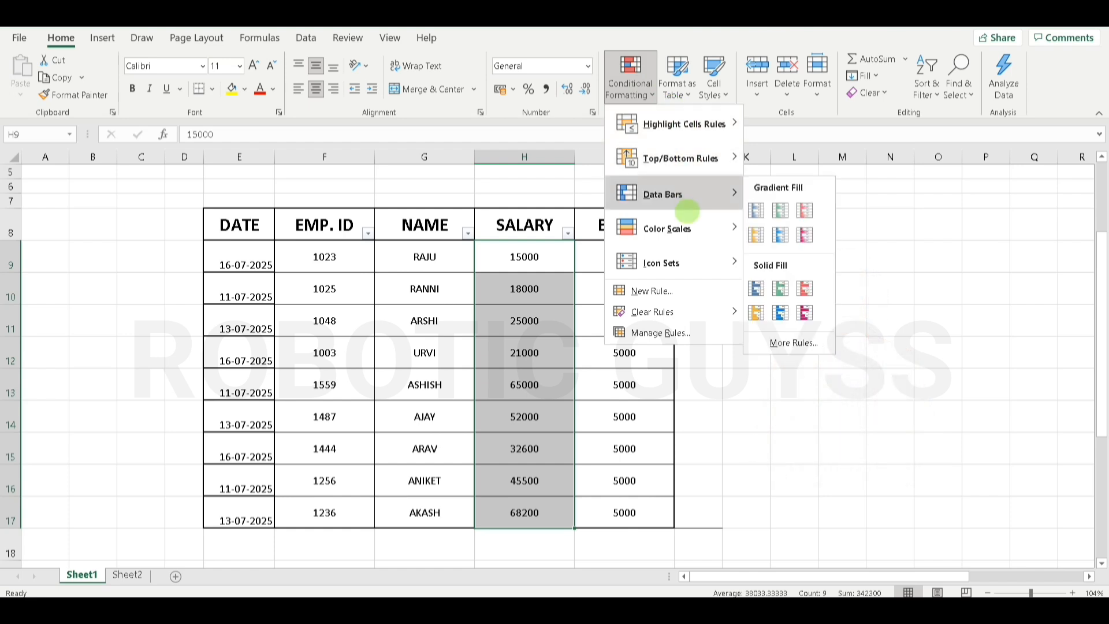
mouse_move(719, 206)
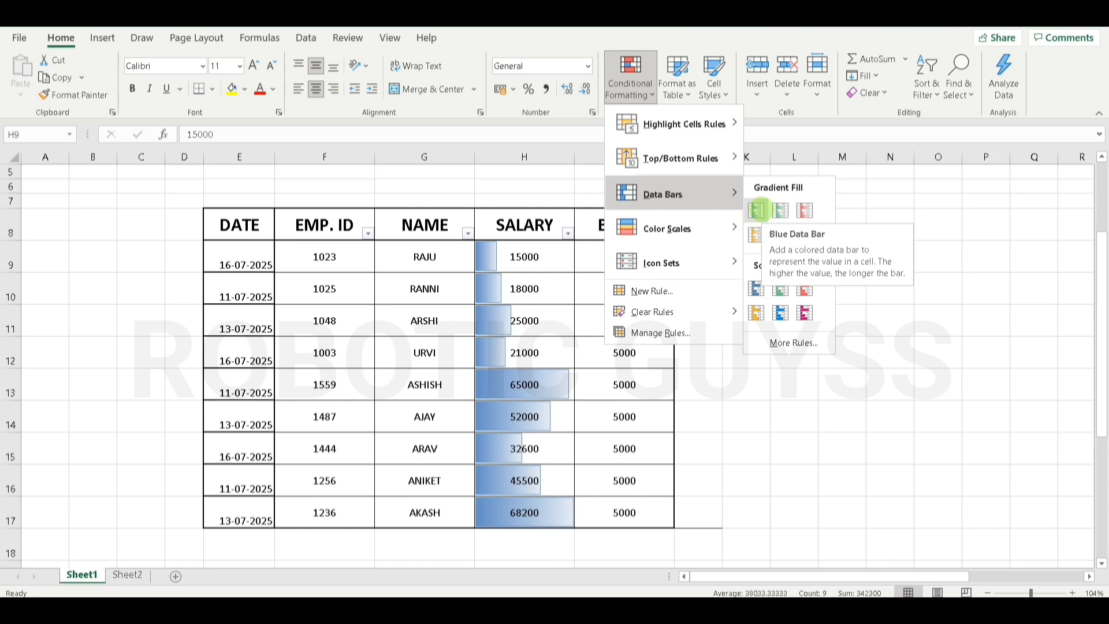
mouse_move(680, 233)
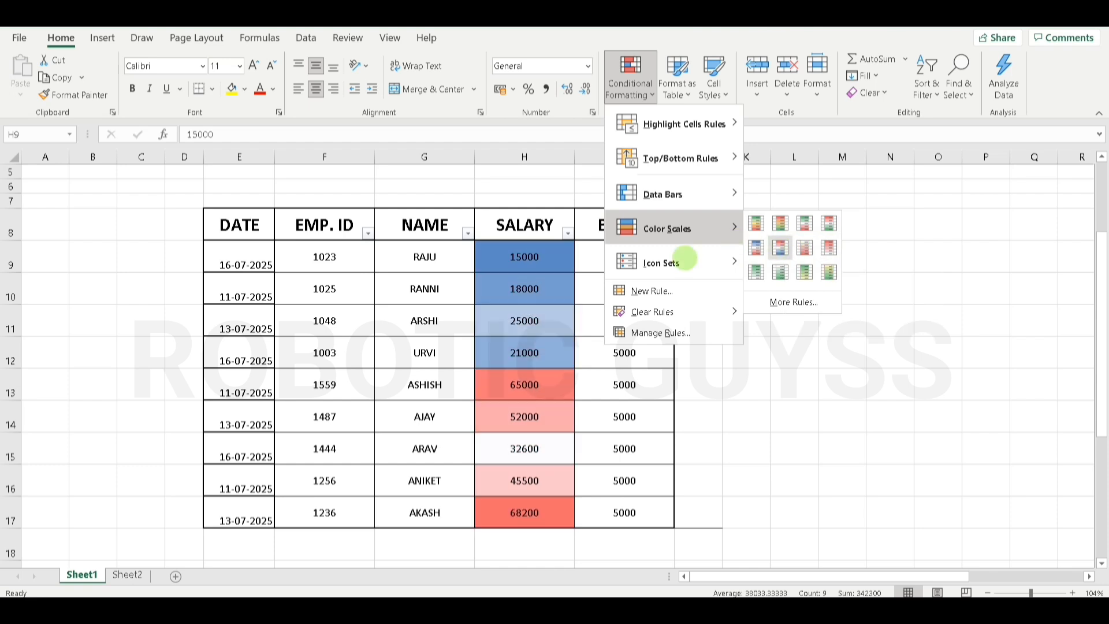
mouse_move(674, 262)
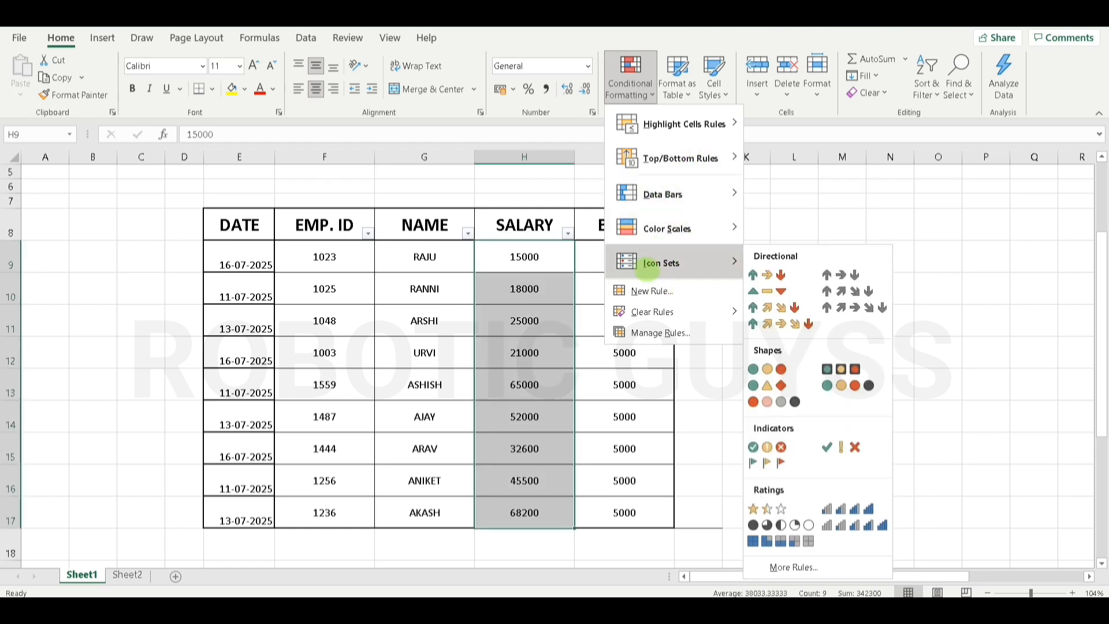
left_click(772, 277)
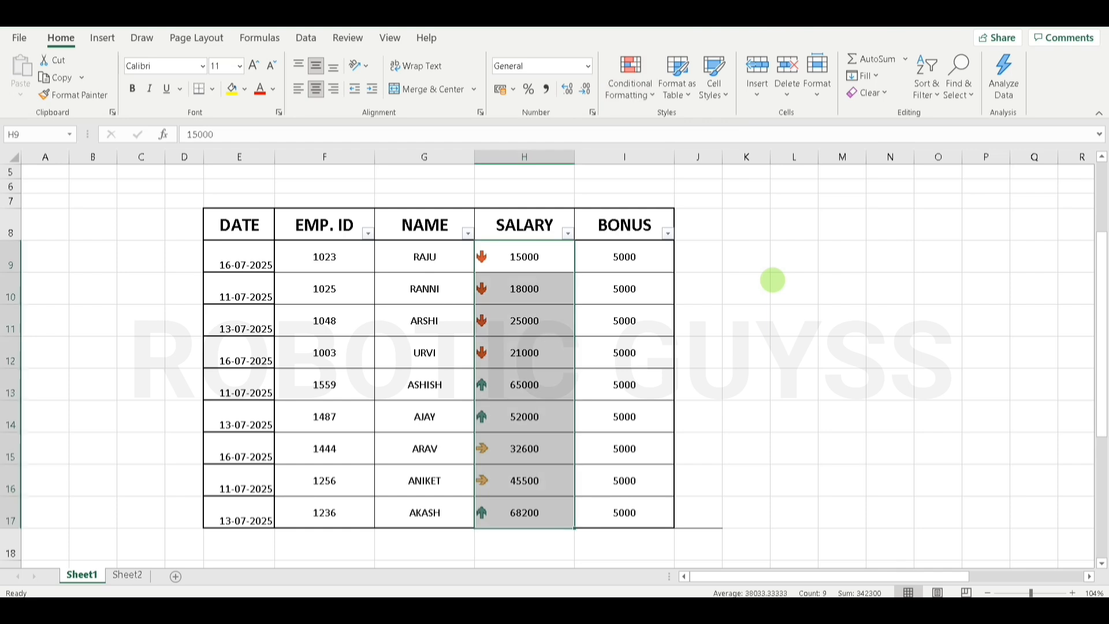
left_click(659, 260)
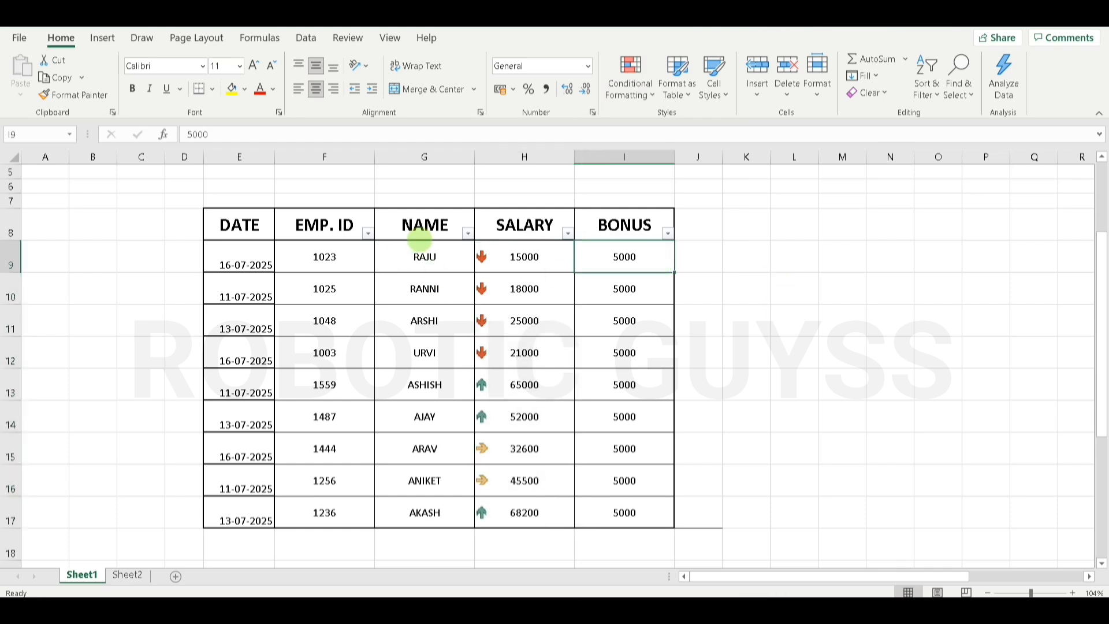
Step: Preview the data bar, color scale and icon set options for the NAME entries in G9:G17
left_click_drag(415, 247, 396, 449)
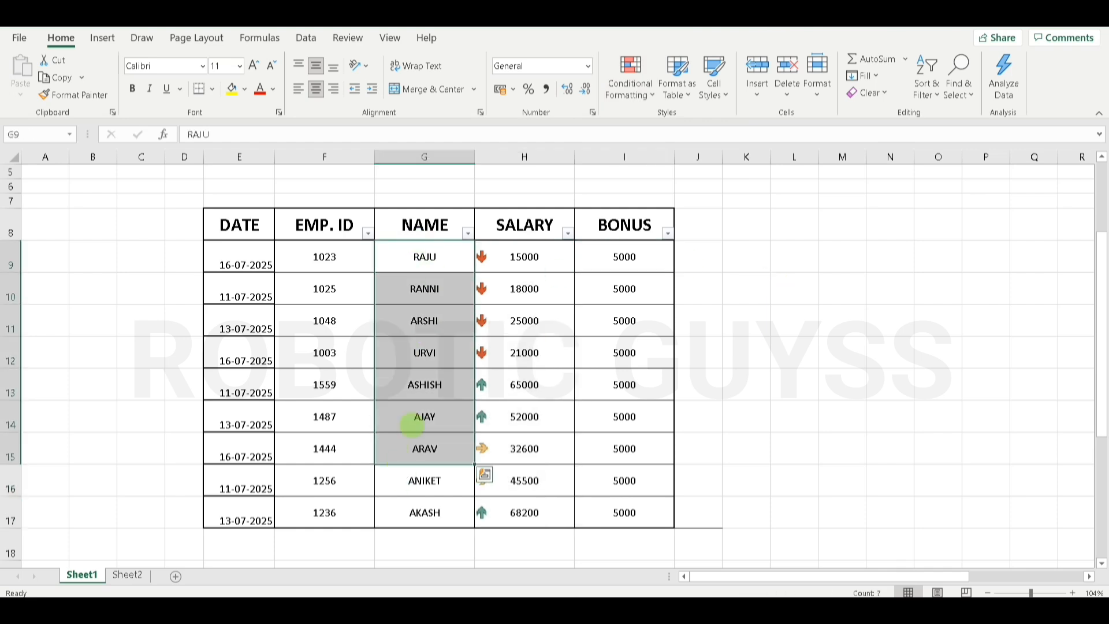
left_click_drag(428, 263, 430, 511)
left_click(630, 78)
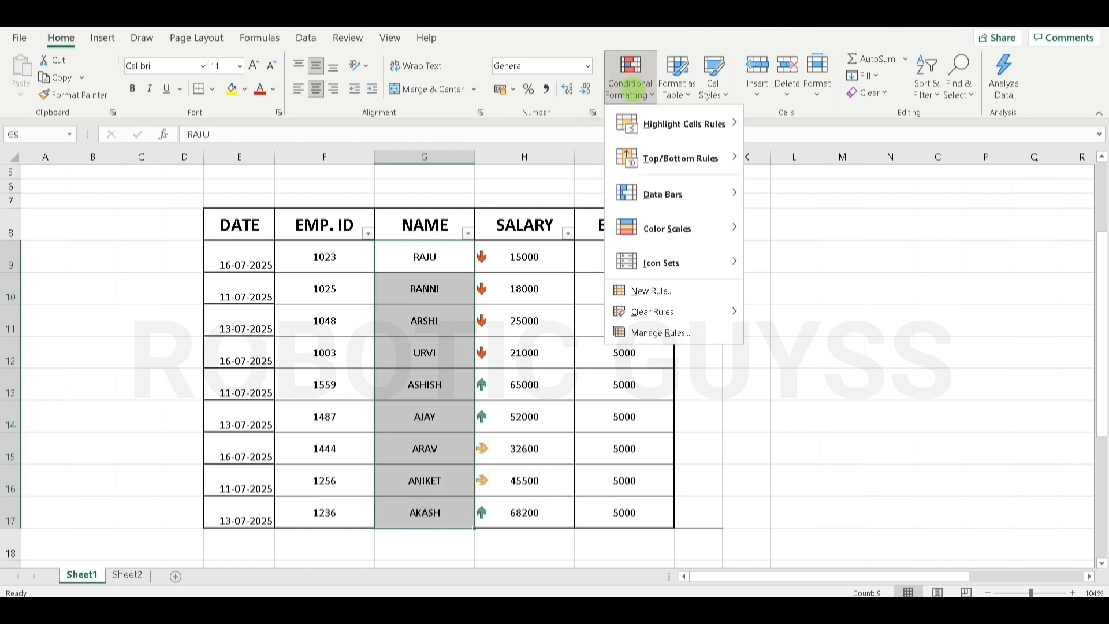
mouse_move(693, 194)
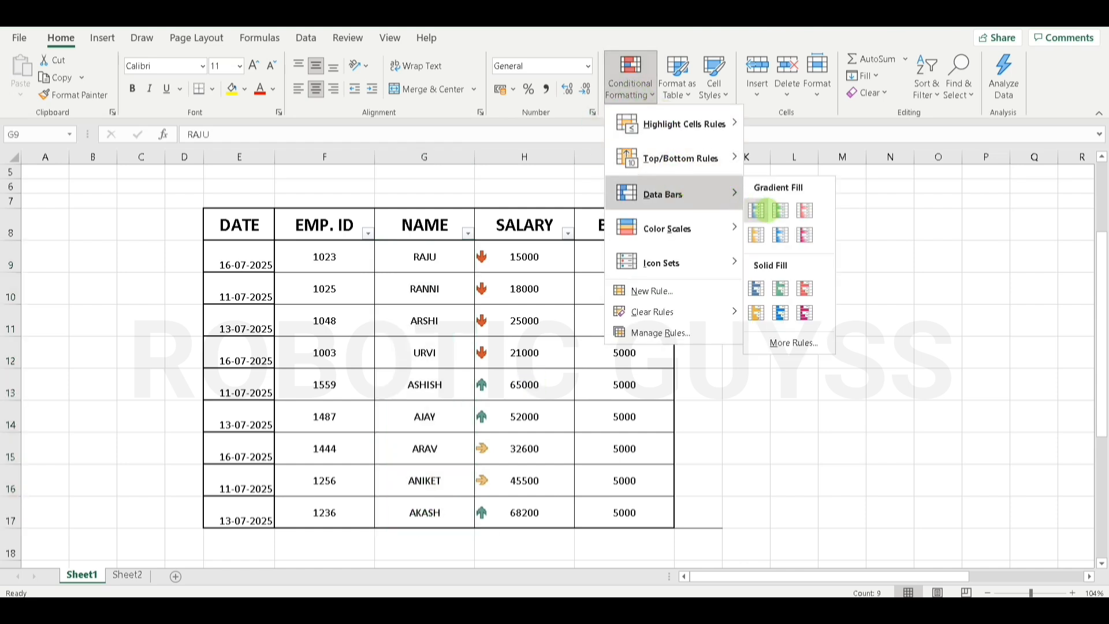
mouse_move(711, 228)
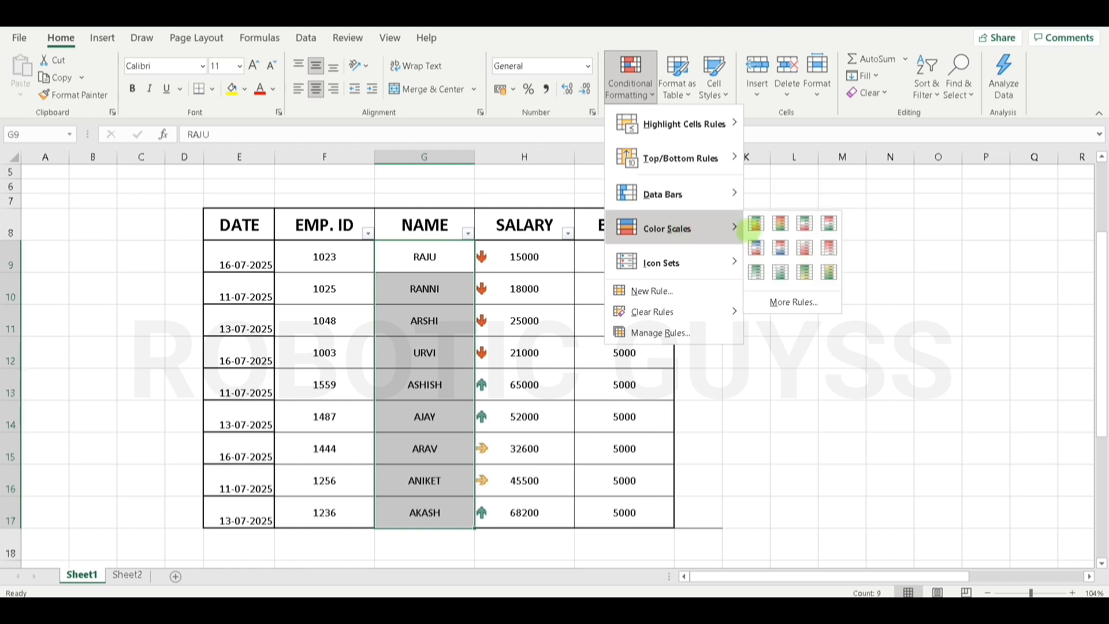
mouse_move(706, 263)
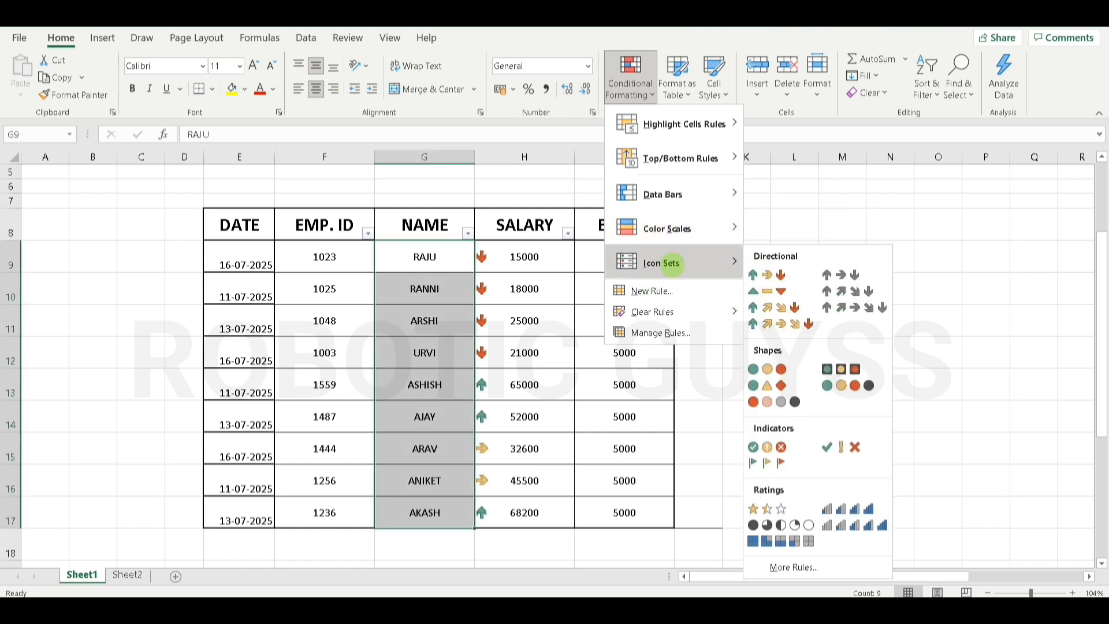
left_click(842, 153)
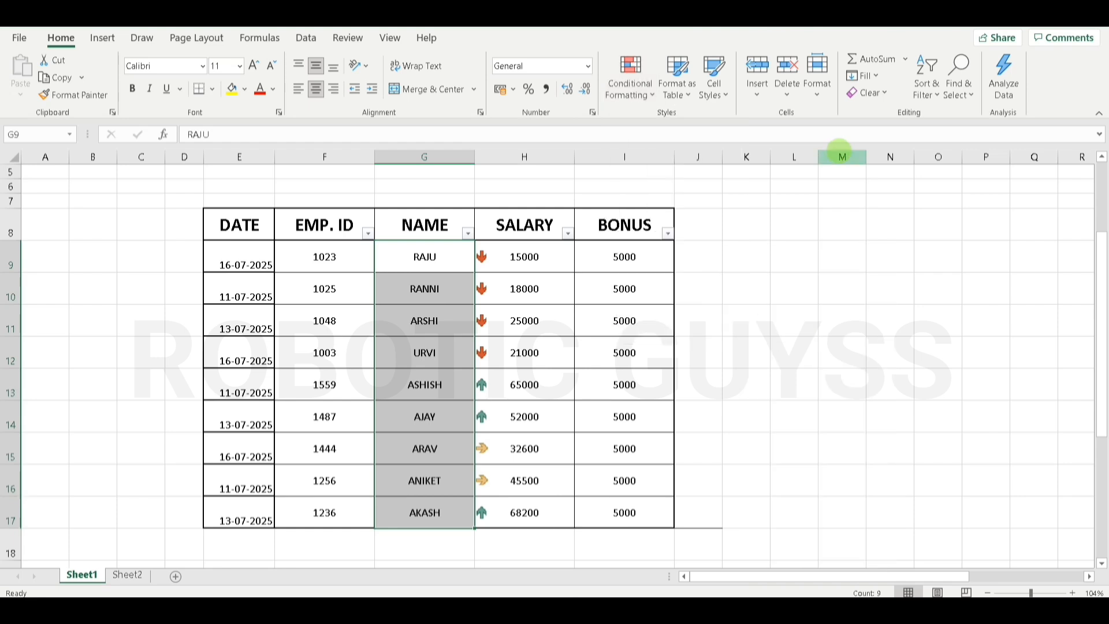
Step: Apply the gradient-fill Blue Data Bar to the EMP. ID values in F9:F17
left_click_drag(324, 257, 317, 513)
left_click(630, 78)
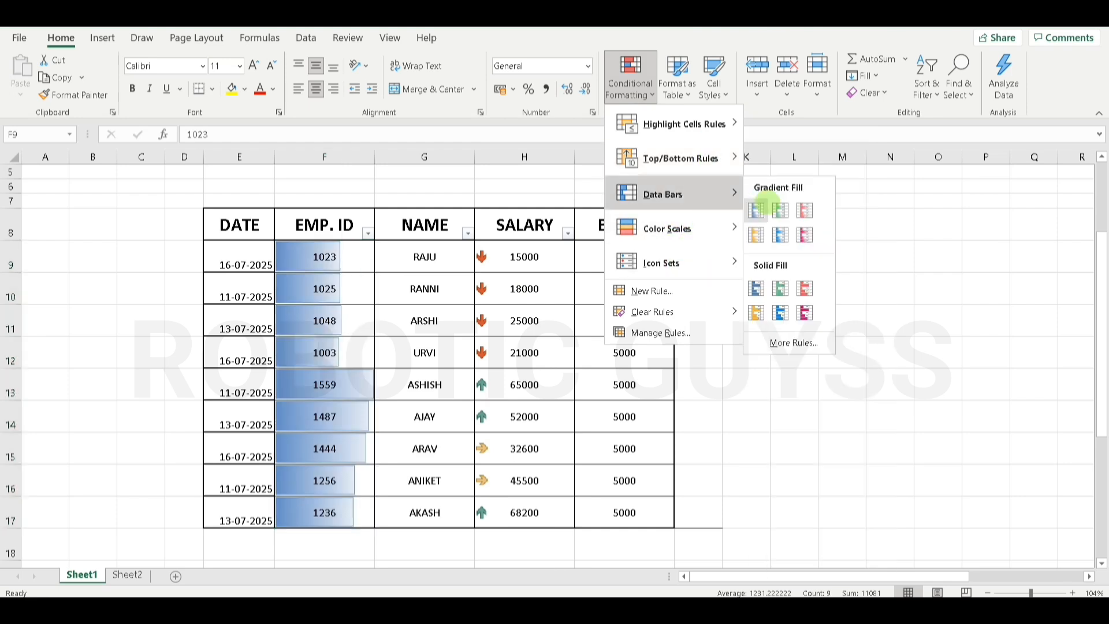
left_click(760, 210)
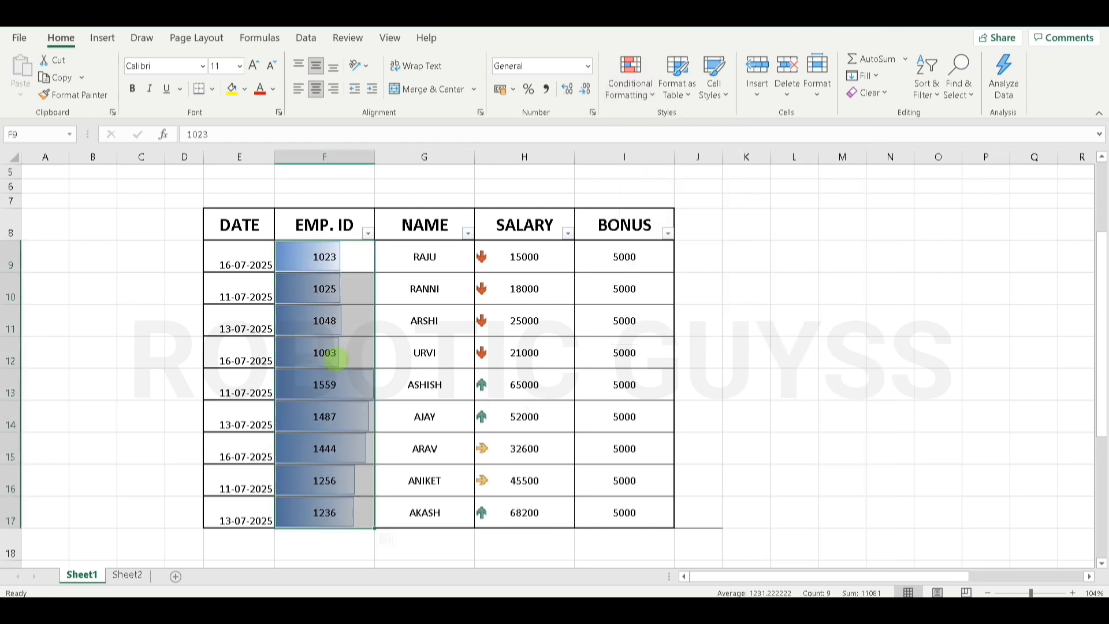
left_click_drag(491, 347, 280, 338)
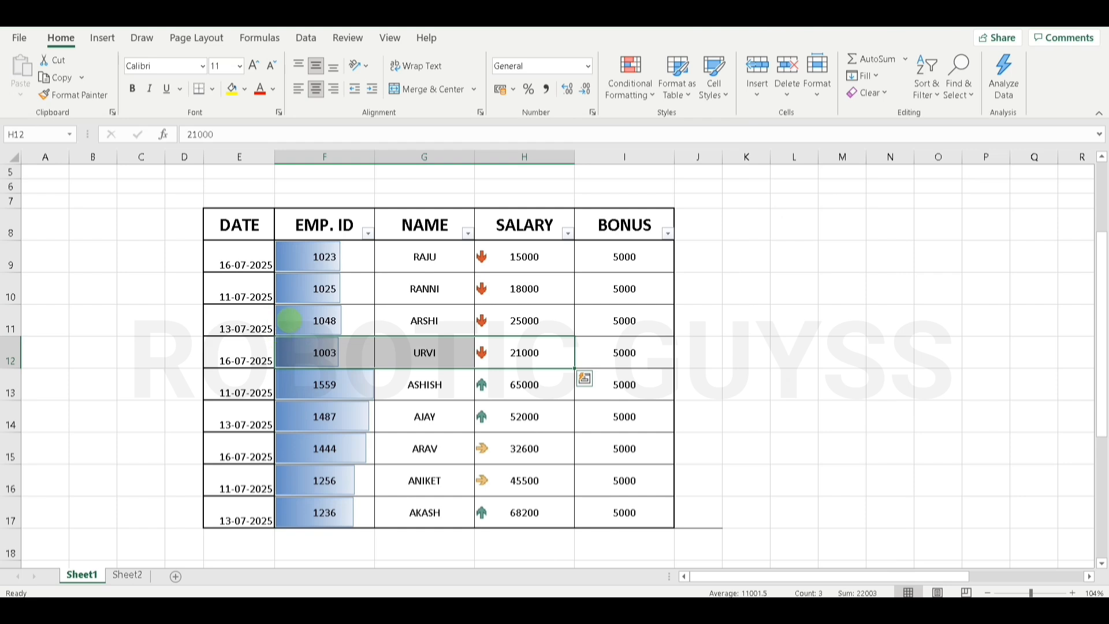
left_click(297, 237)
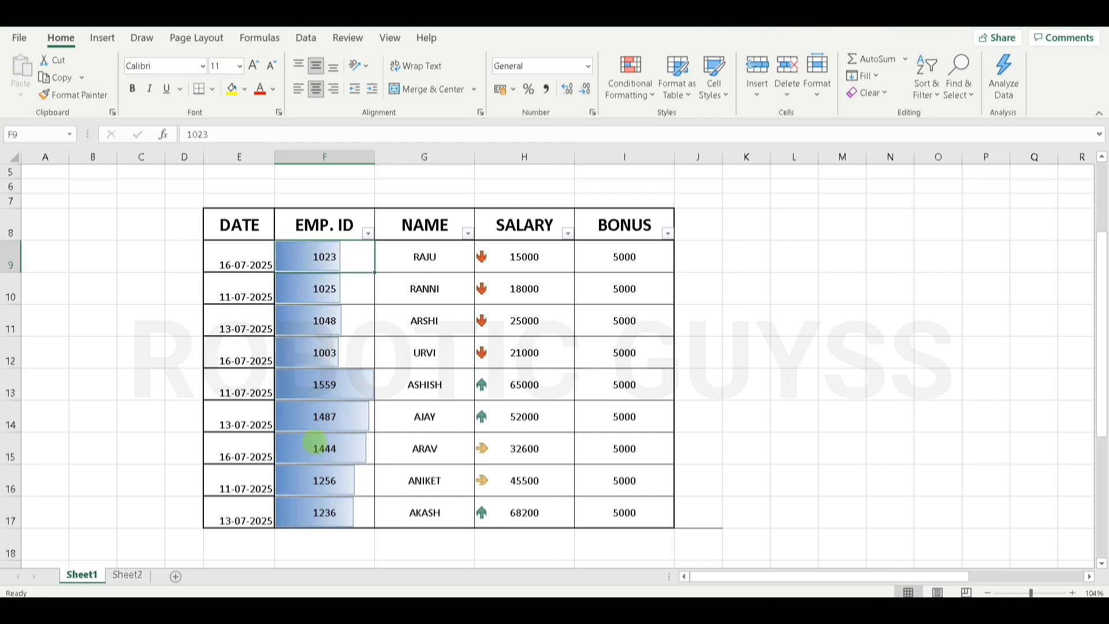
double_click(515, 271)
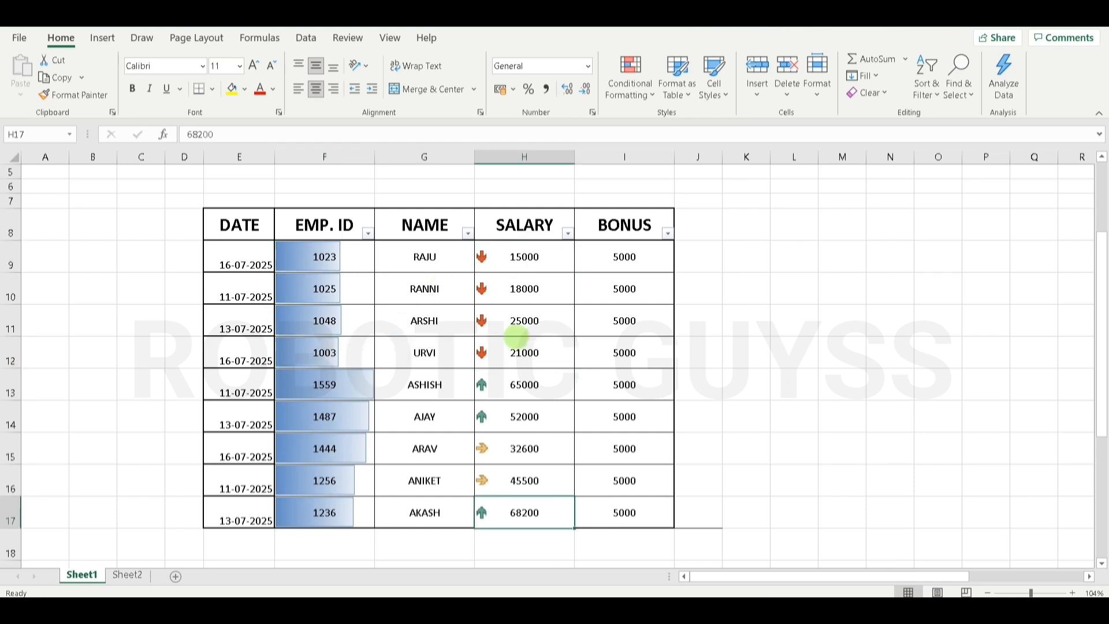
left_click(277, 301)
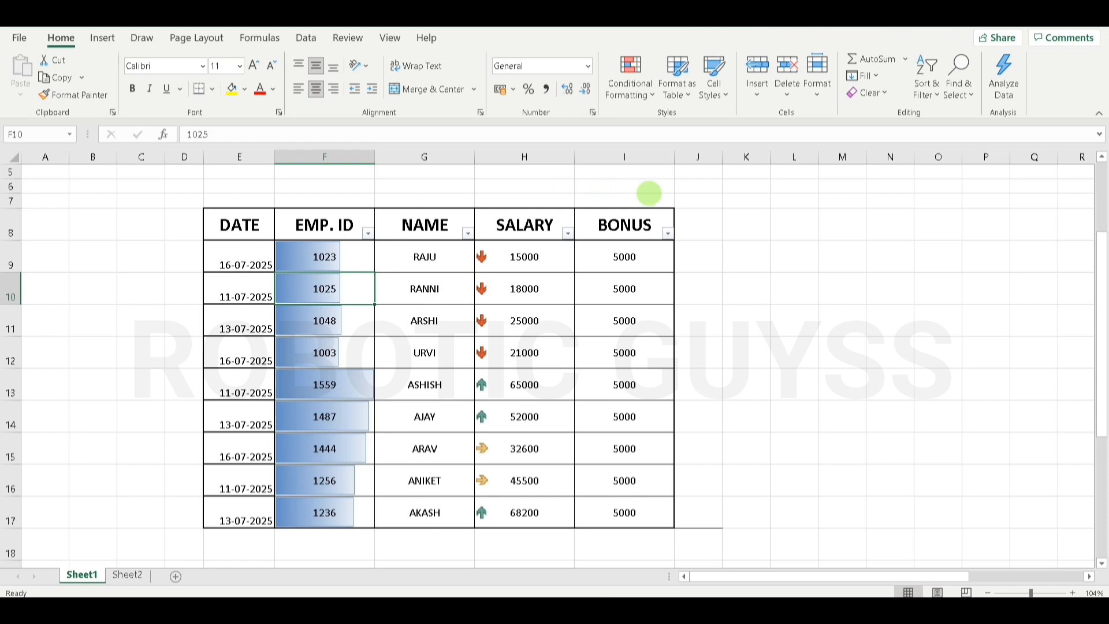
Step: Clear all conditional formatting rules from the entire sheet
left_click(646, 188)
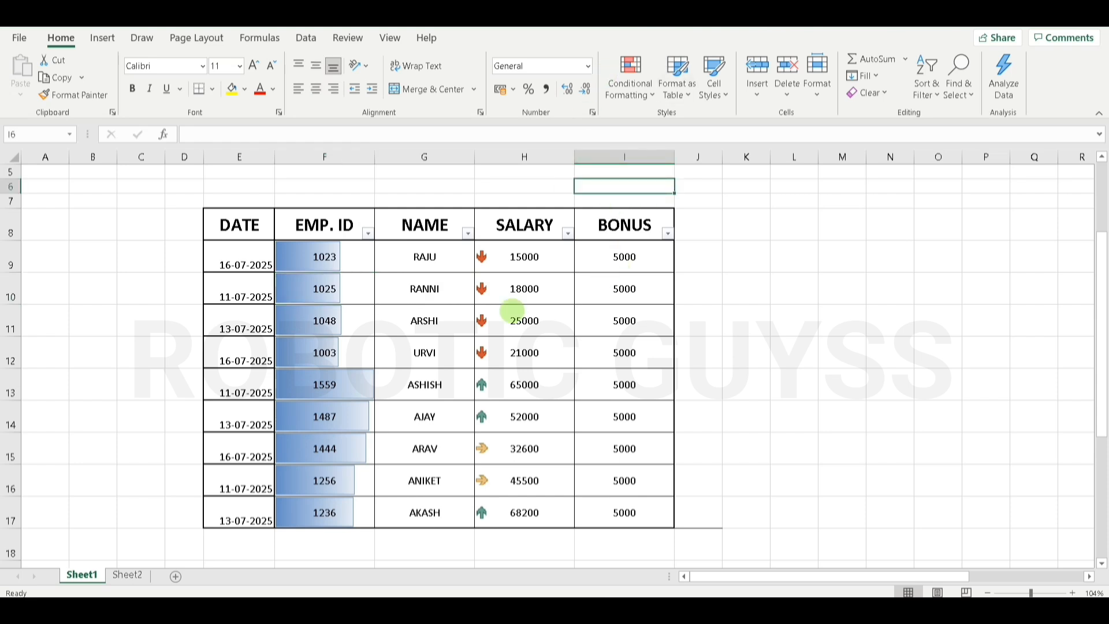
left_click(631, 87)
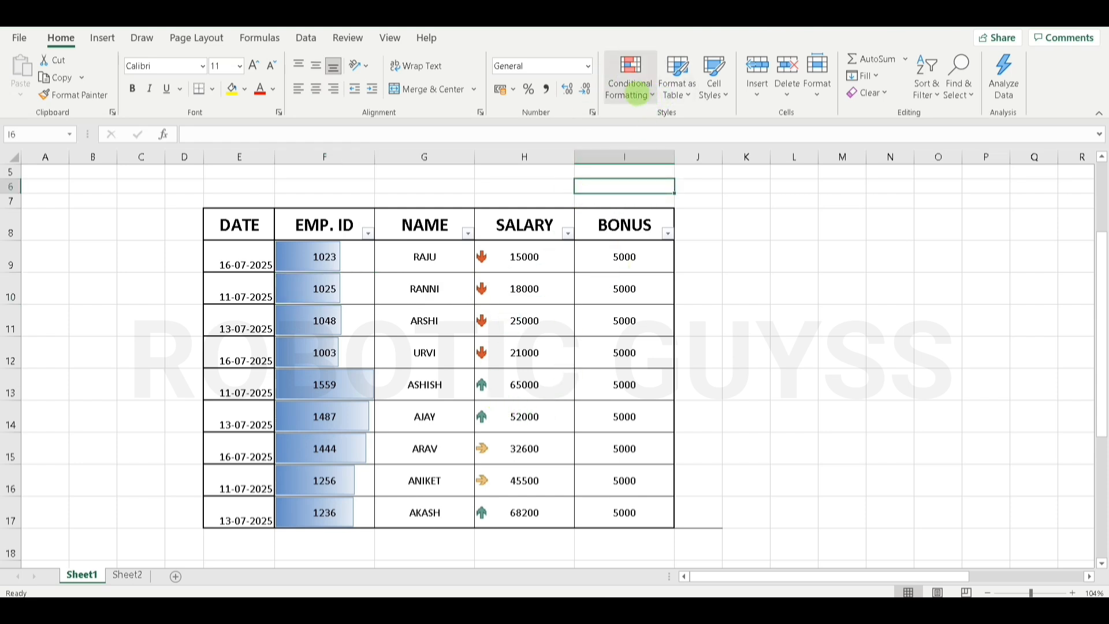
mouse_move(650, 307)
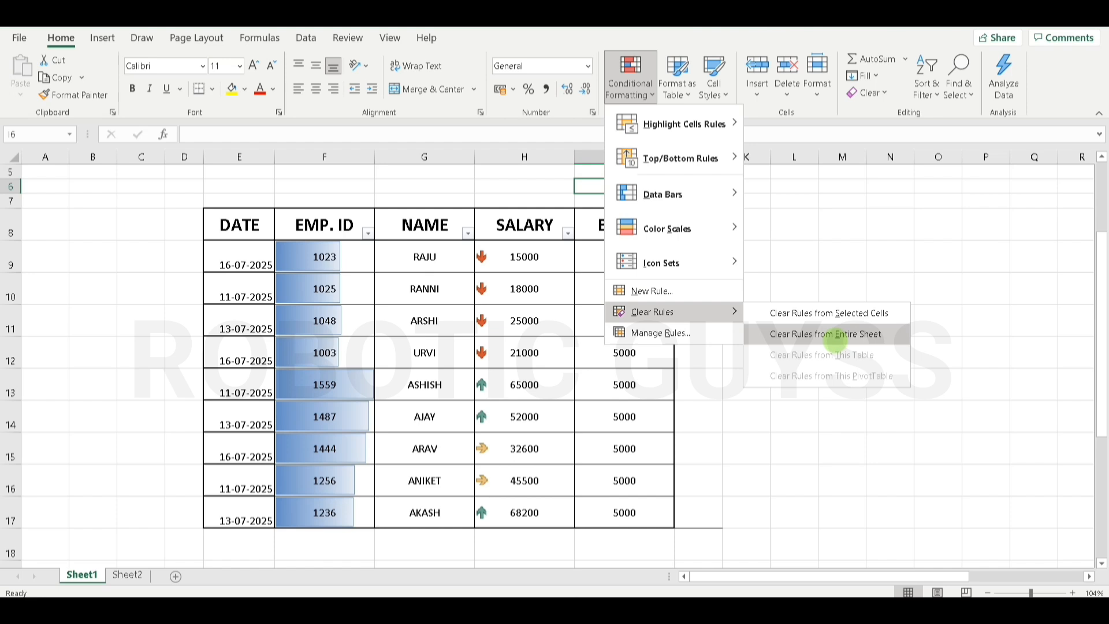
left_click(836, 335)
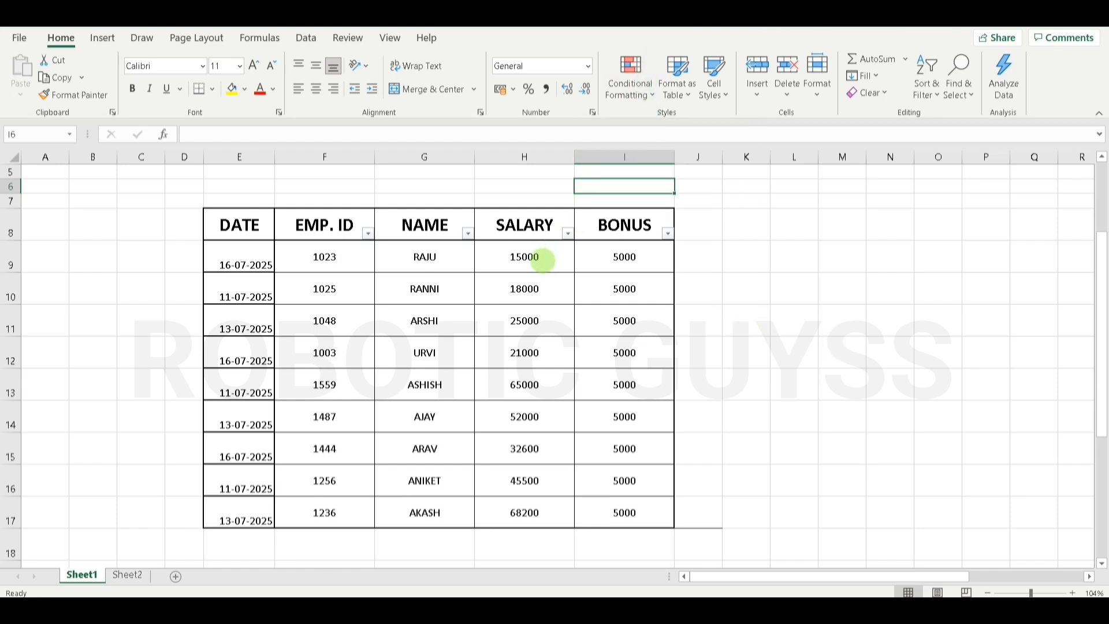
Step: Select the SALARY values in H9:H17
left_click_drag(539, 255, 560, 416)
left_click(627, 313)
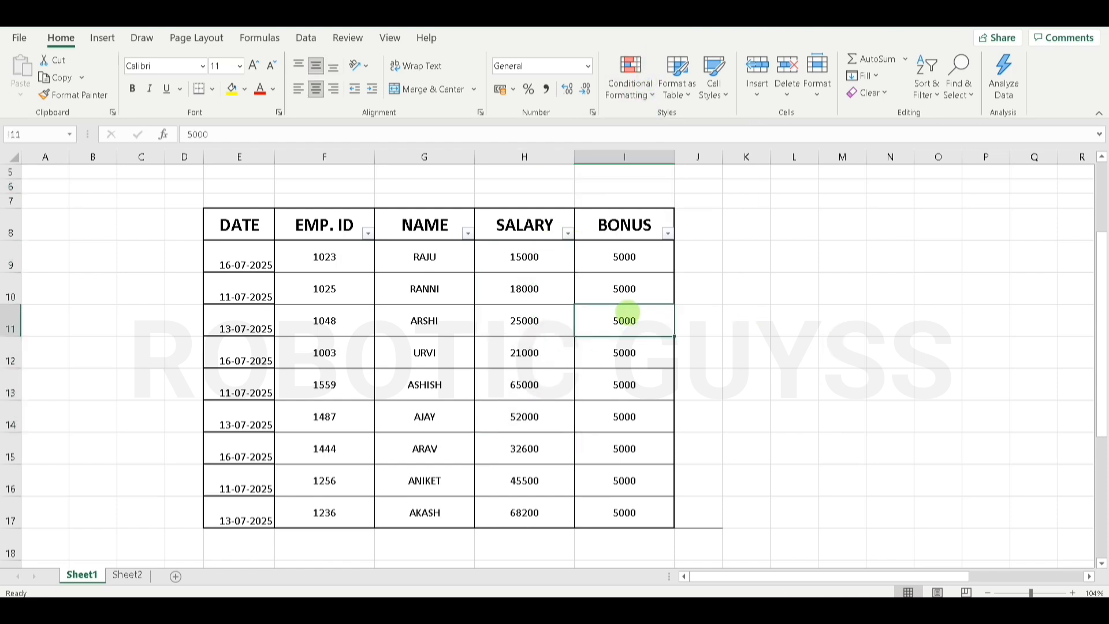
left_click_drag(557, 249, 535, 511)
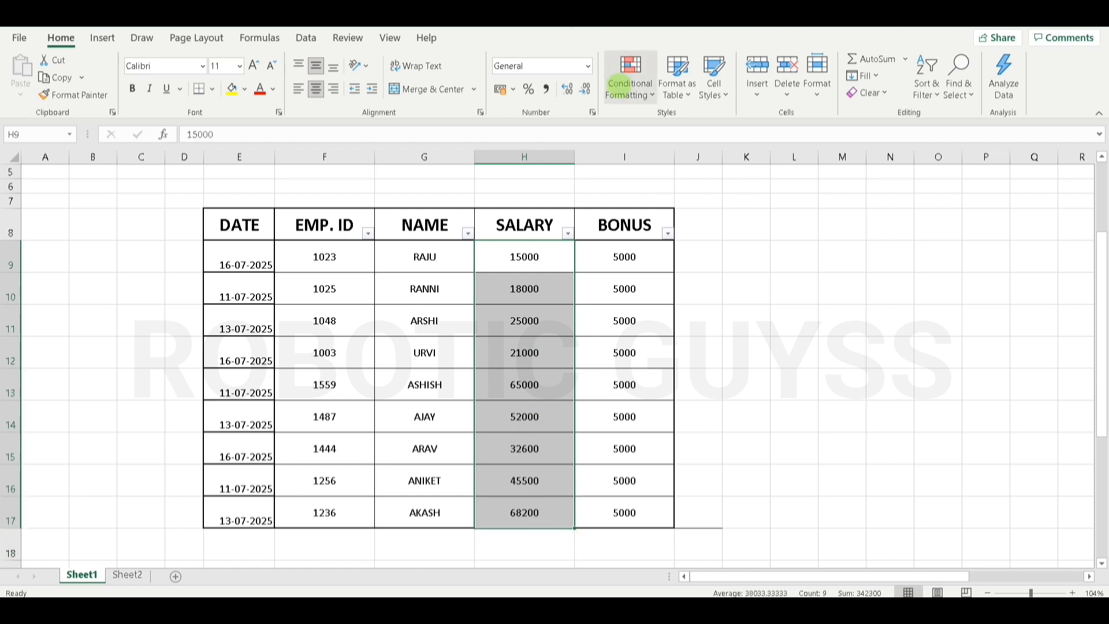
Step: Preview a Greater Than highlight rule on the selected SALARY values with a threshold of 30000
left_click(631, 81)
mouse_move(650, 136)
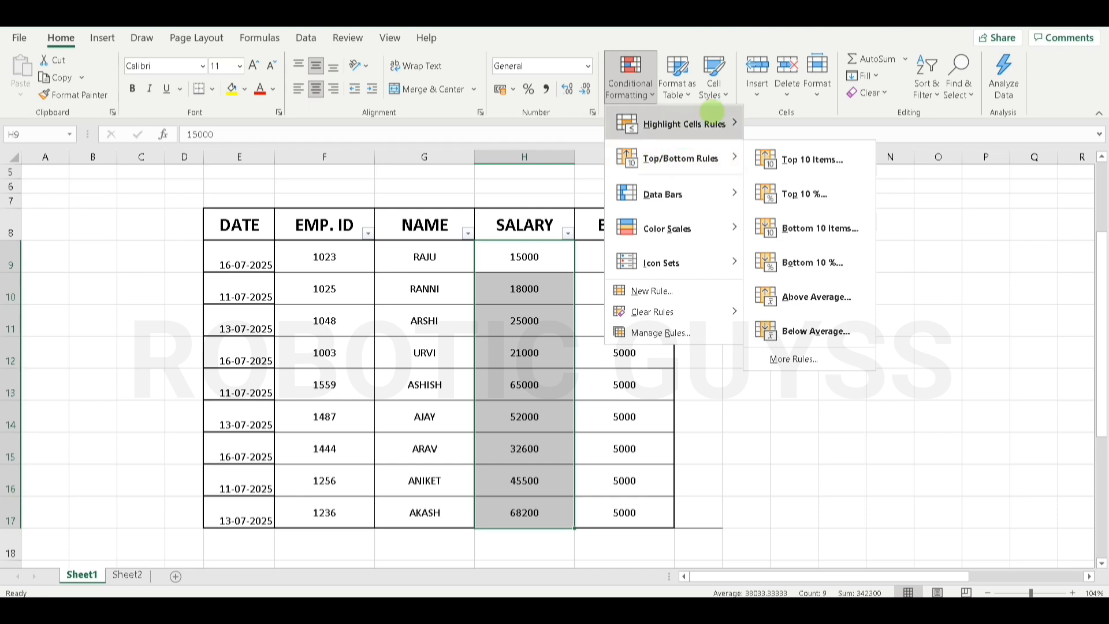
mouse_move(716, 116)
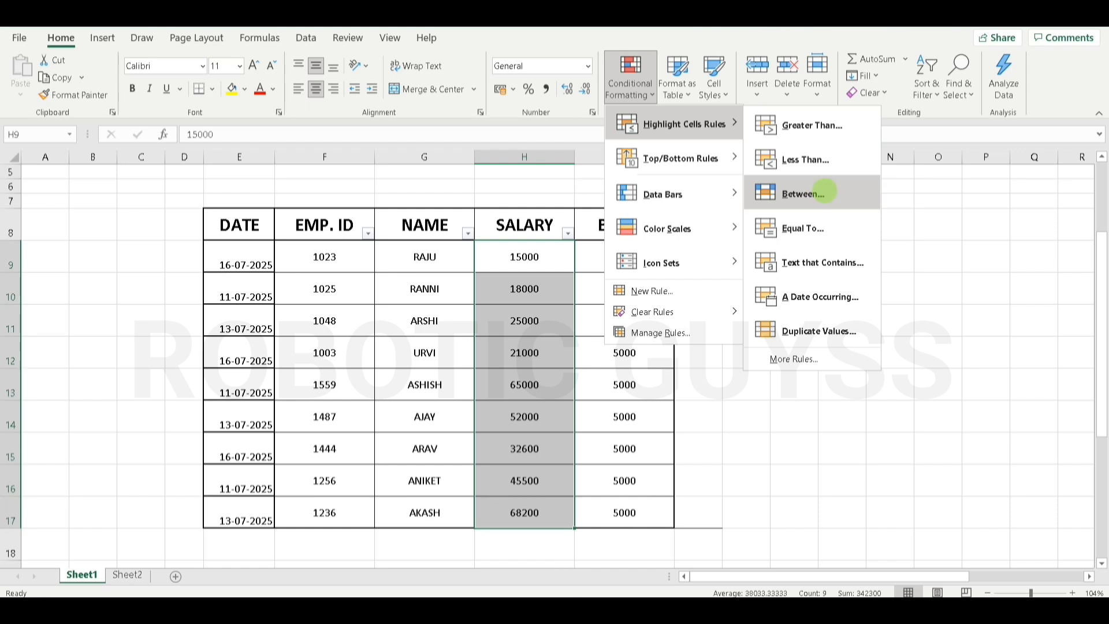
left_click(832, 125)
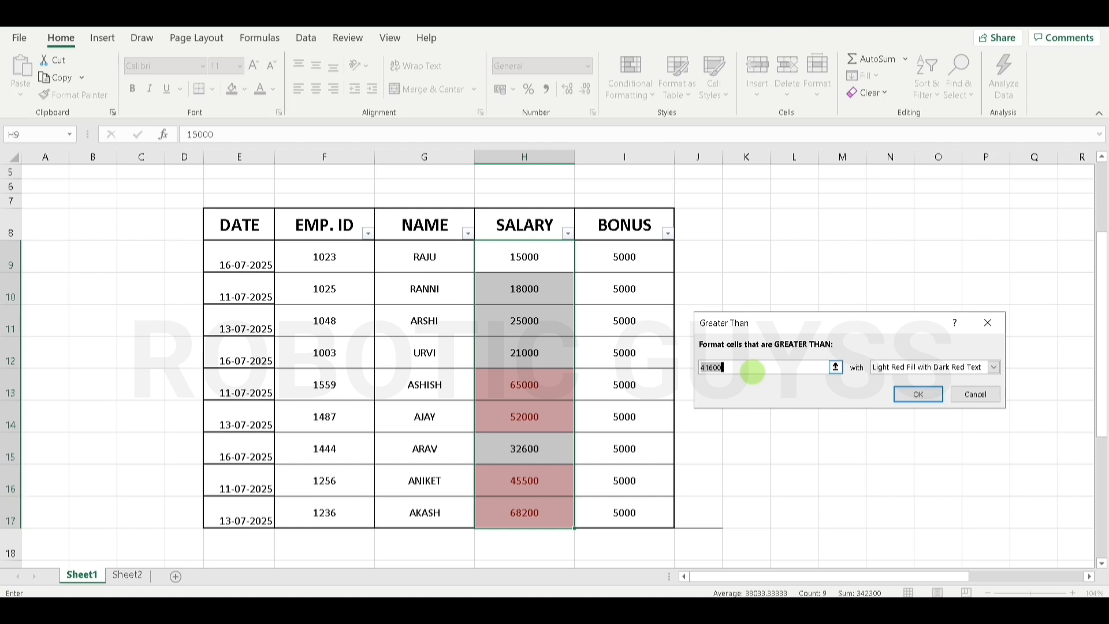
key("BackSpace")
type("30000")
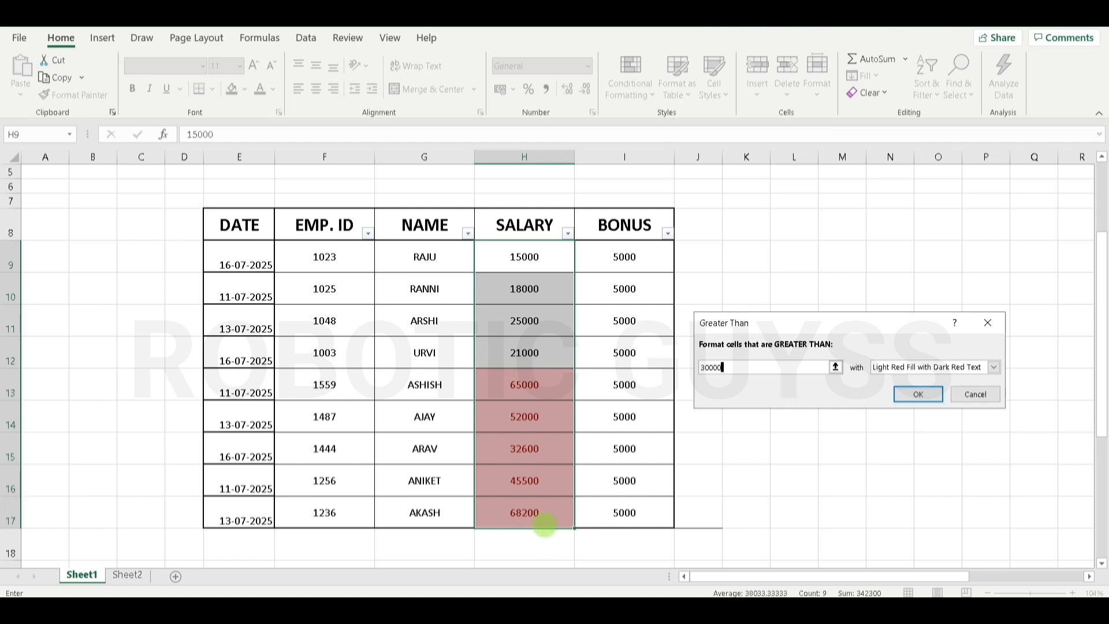
Step: Set the threshold of the Greater Than rule to 60000
key("BackSpace")
key("BackSpace")
key("BackSpace")
key("BackSpace")
key("BackSpace")
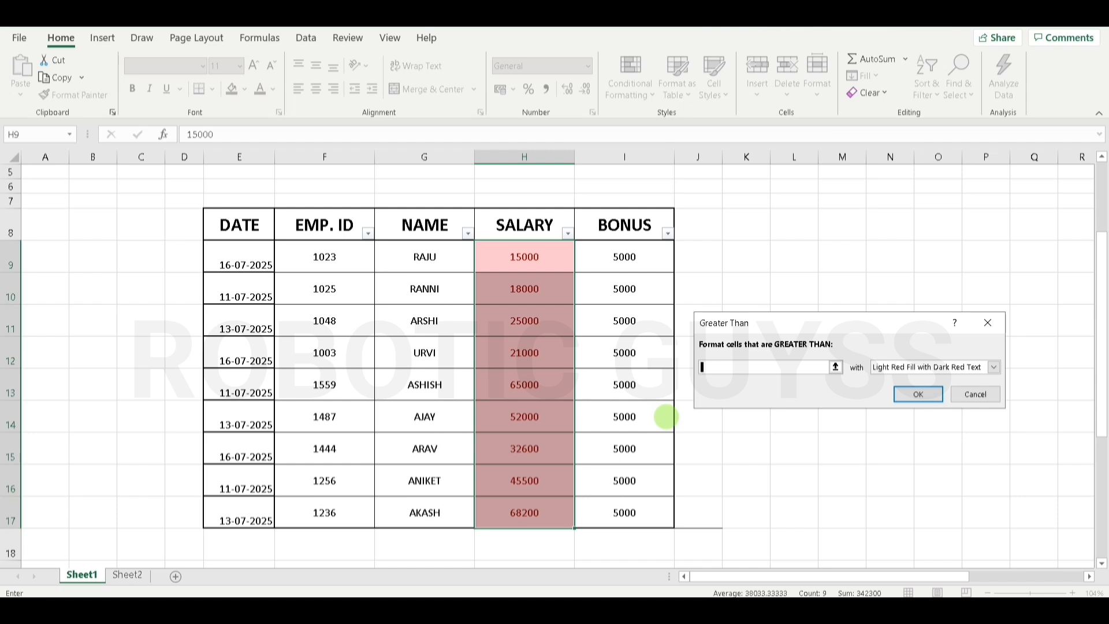
type("60000")
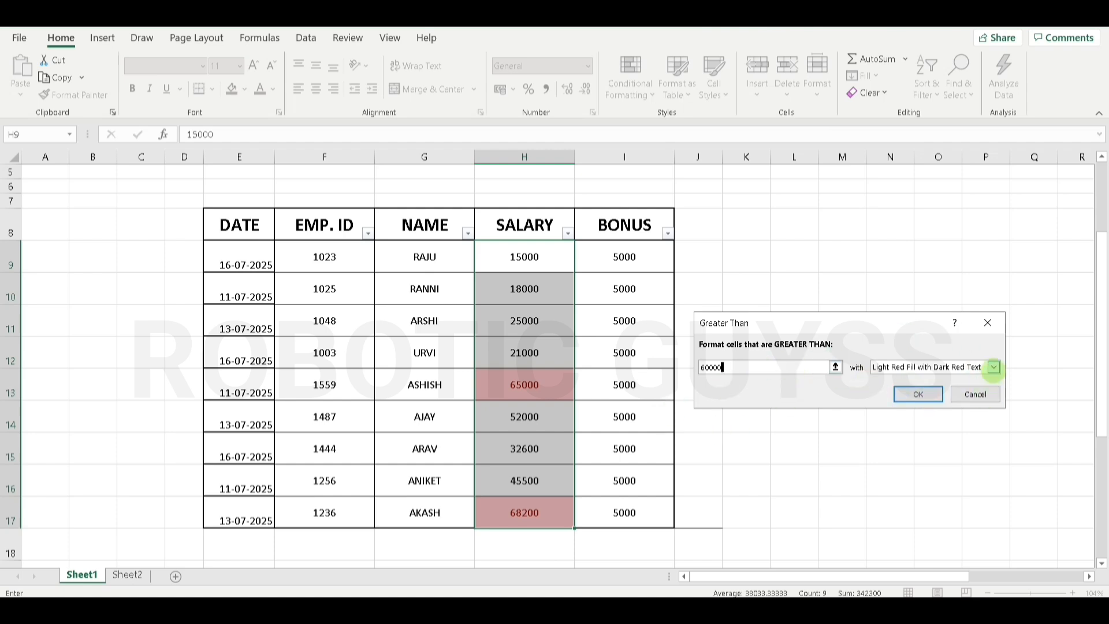
Step: Preview the Yellow Fill with Dark Yellow Text, Light Red Fill and Red Border formats for the Greater Than rule
left_click(994, 368)
left_click(953, 392)
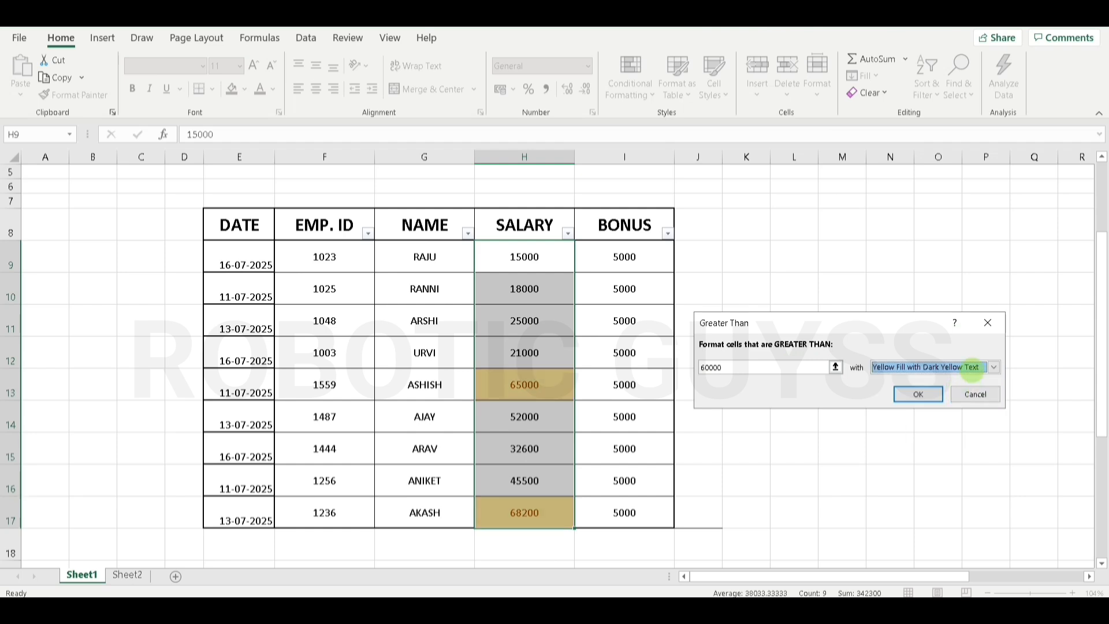
left_click(994, 367)
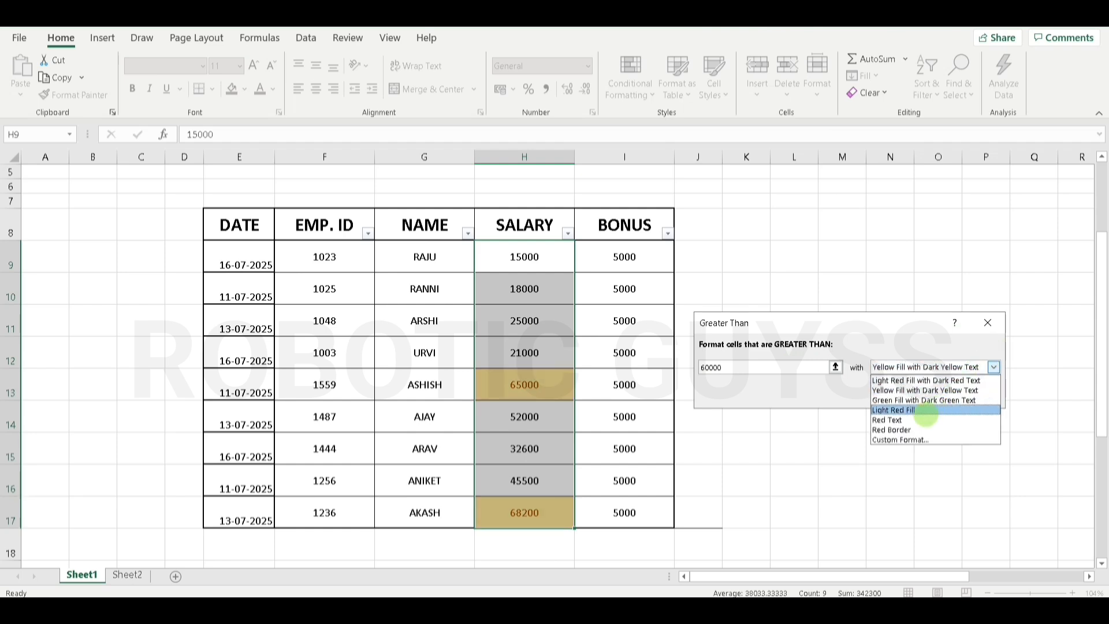
left_click(941, 411)
left_click(994, 368)
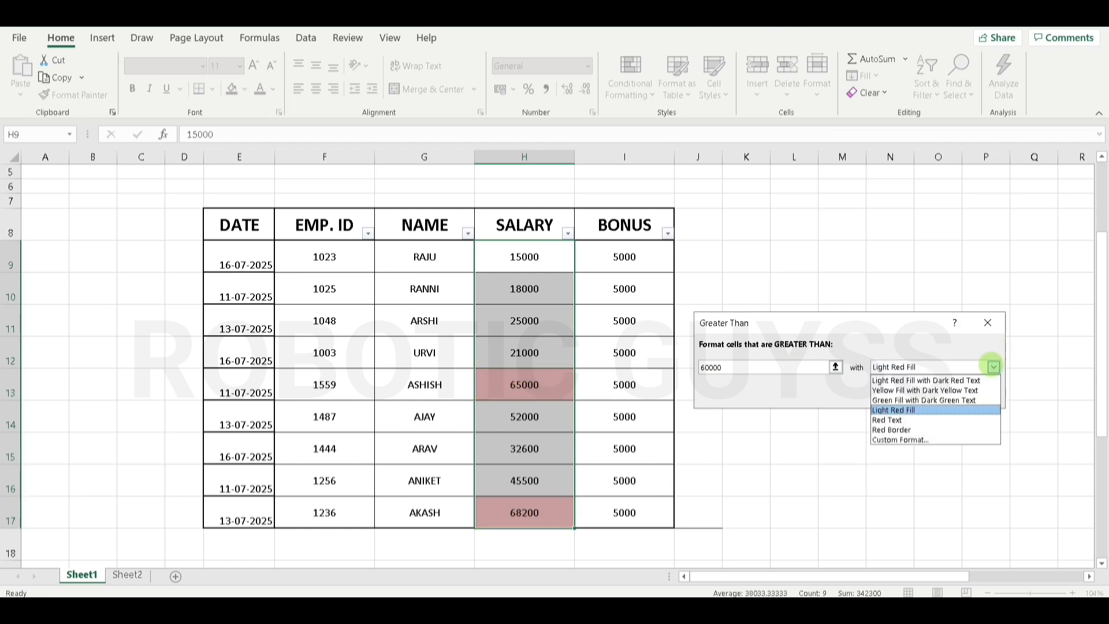
left_click(917, 431)
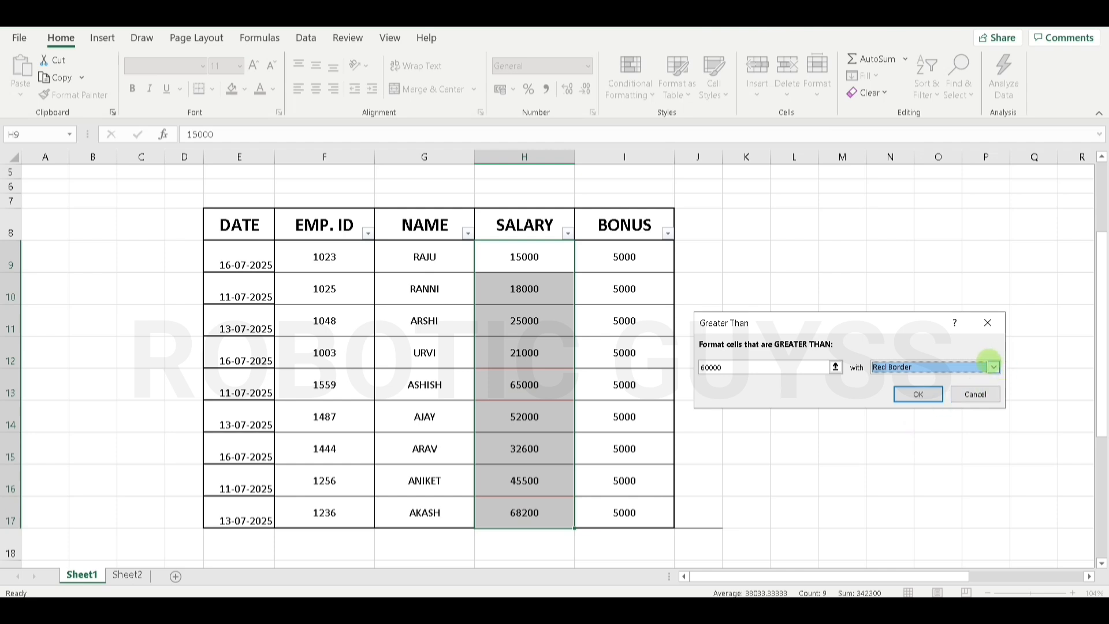
Step: Give the Greater Than rule a custom Number format with two decimal places and the 1000 separator
left_click(993, 366)
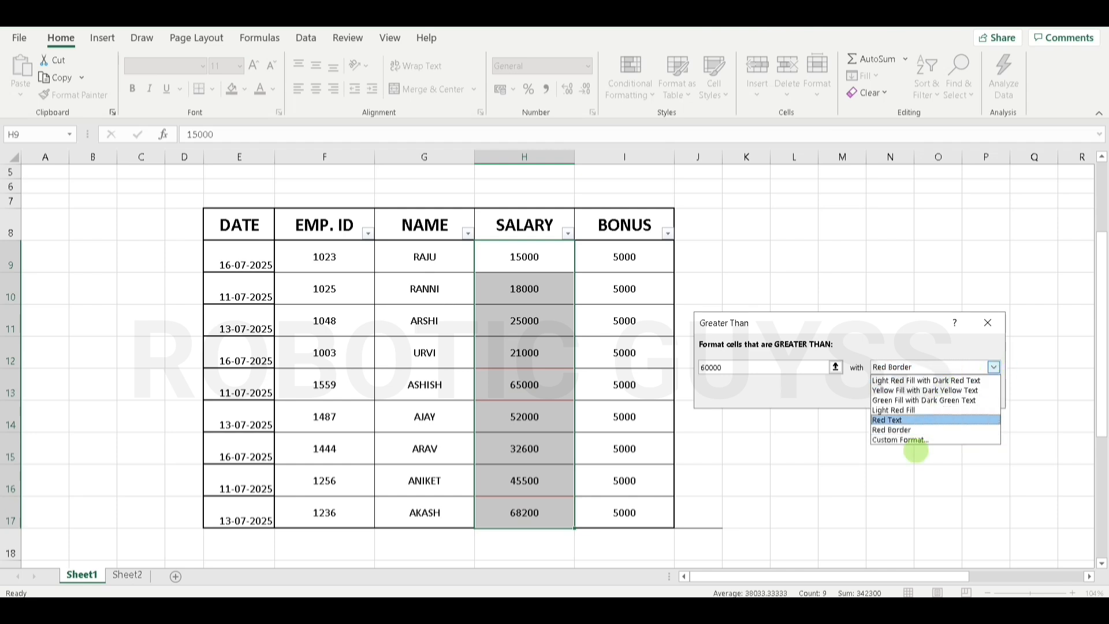
left_click(934, 440)
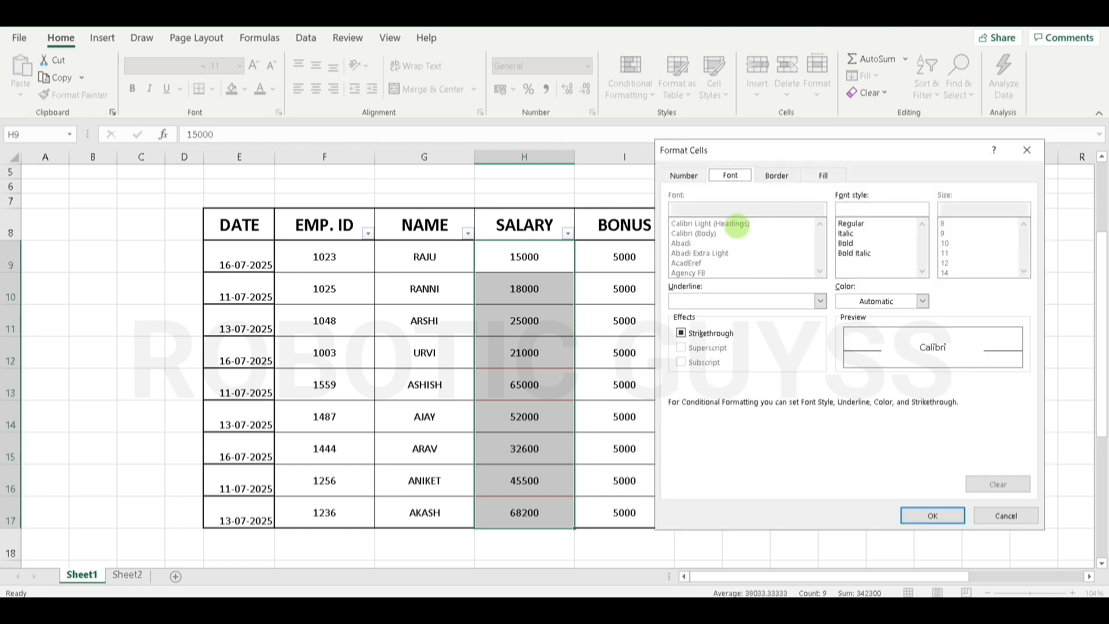
left_click(684, 175)
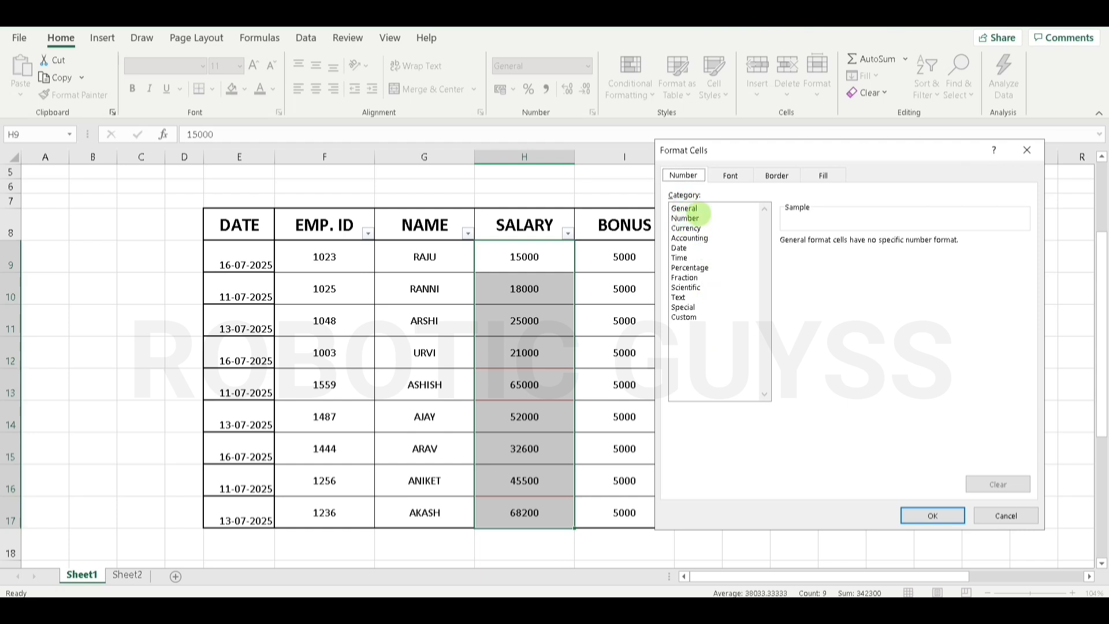
left_click(704, 209)
left_click(706, 218)
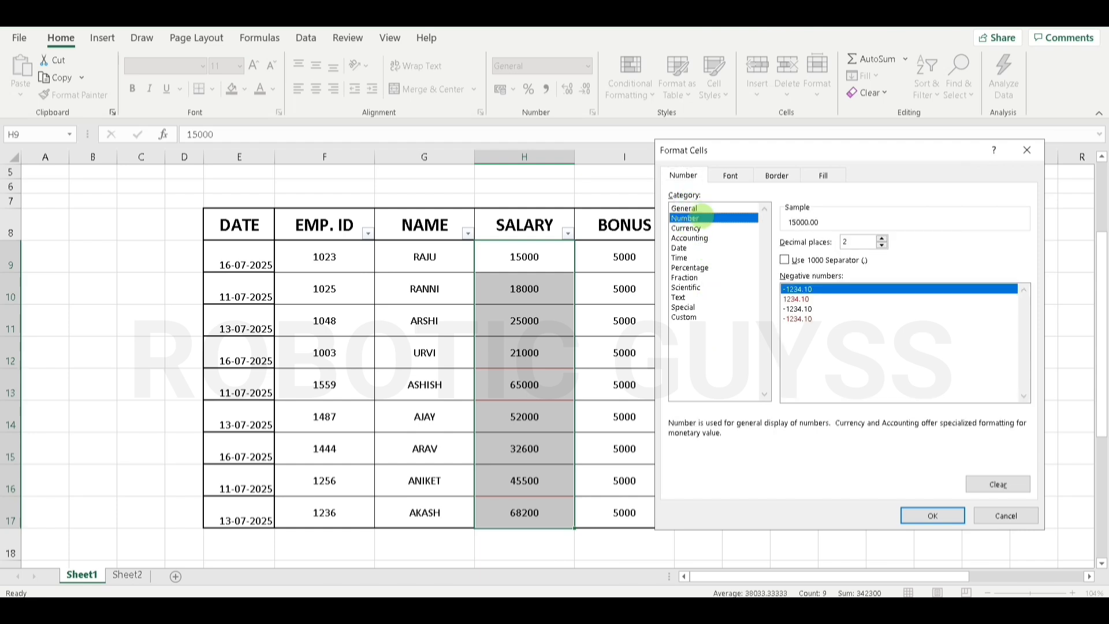
left_click(802, 297)
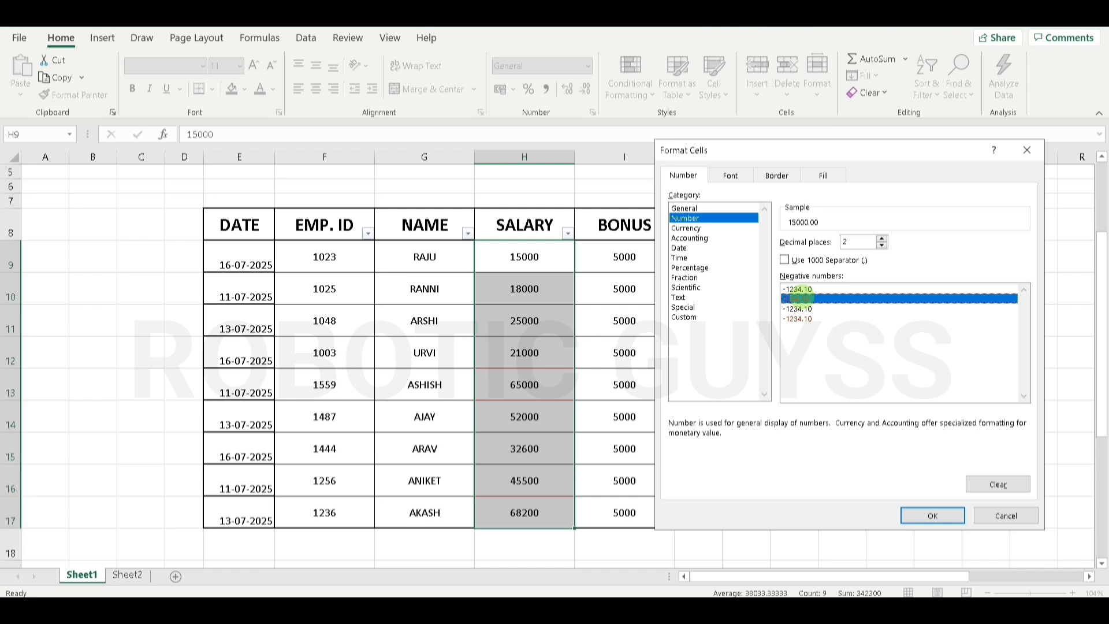
left_click(799, 289)
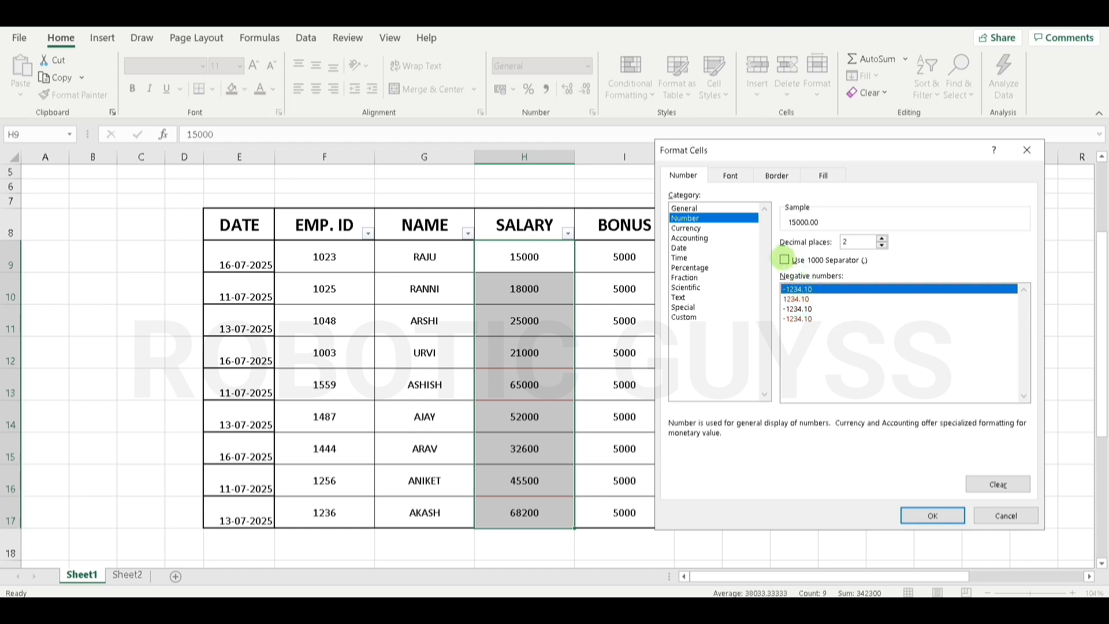
left_click(785, 260)
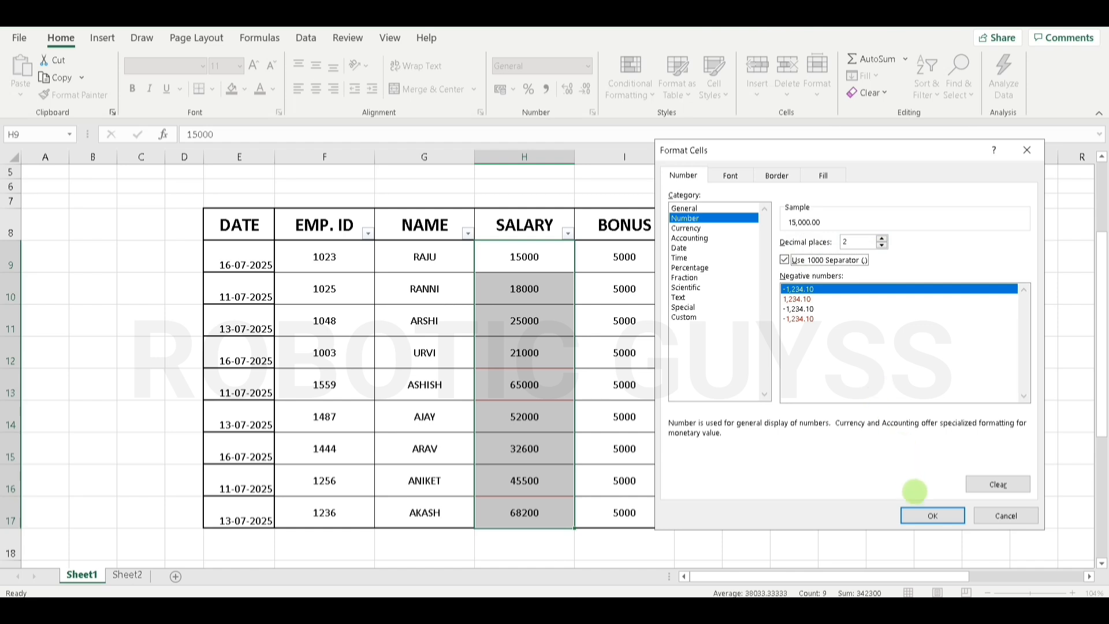
left_click(933, 516)
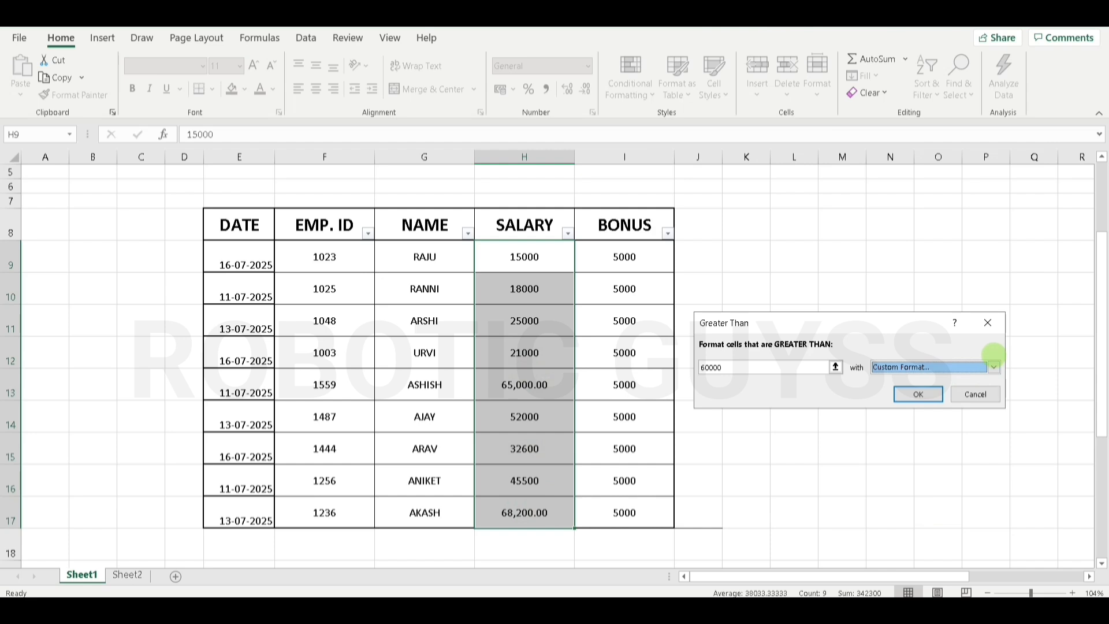
Step: Edit the rule's custom format to drop the 1000 separator and use a light blue patterned fill
left_click(994, 367)
left_click(901, 439)
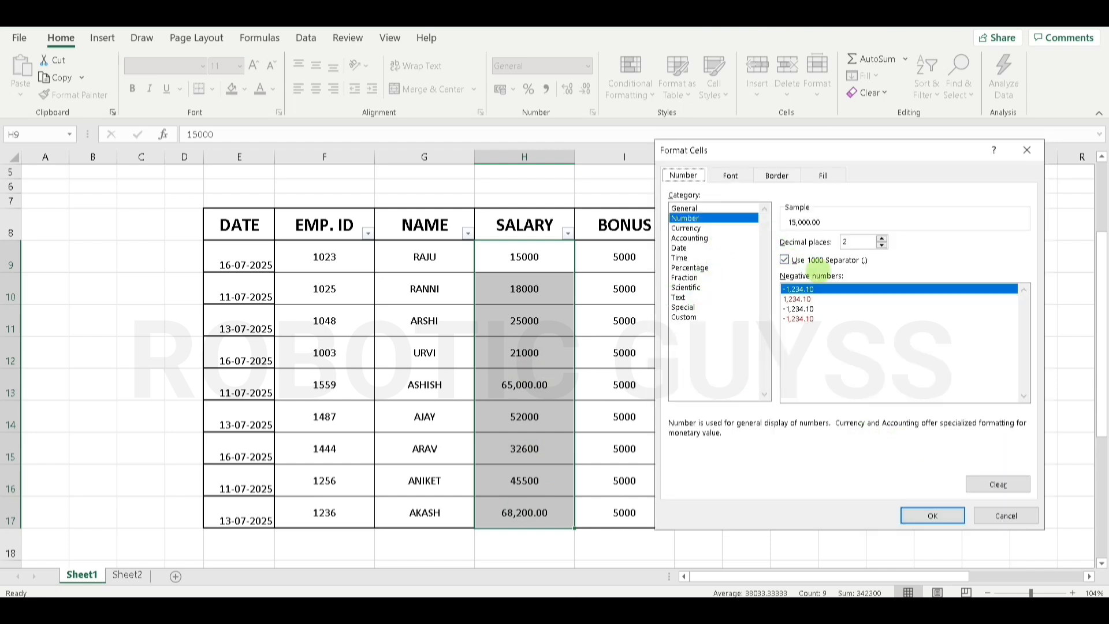
left_click(784, 260)
left_click(731, 175)
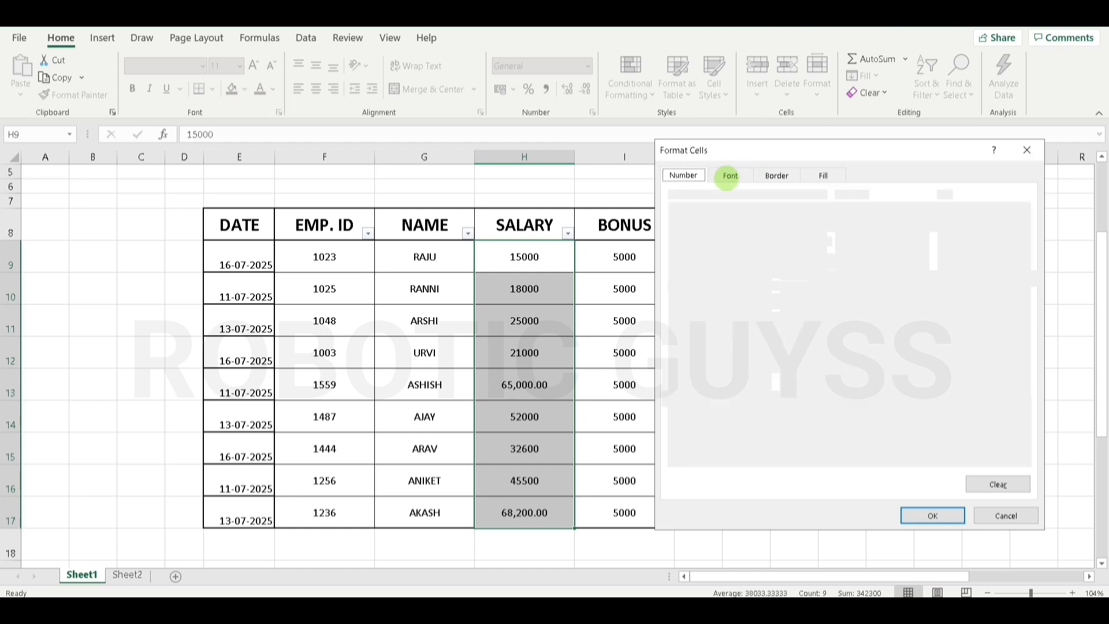
left_click(767, 174)
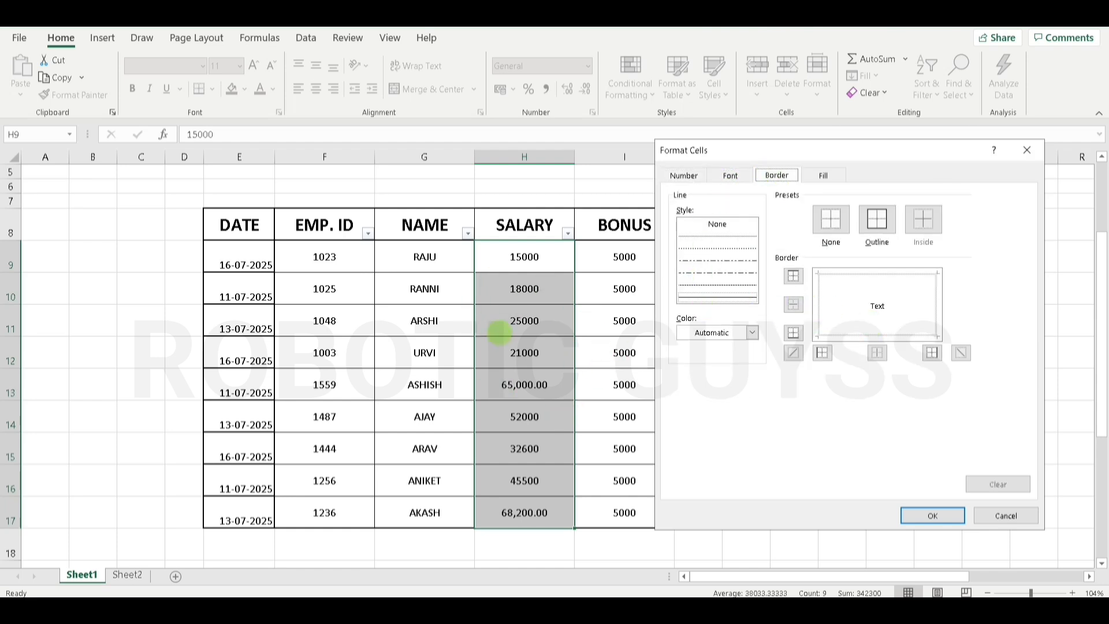
left_click(824, 176)
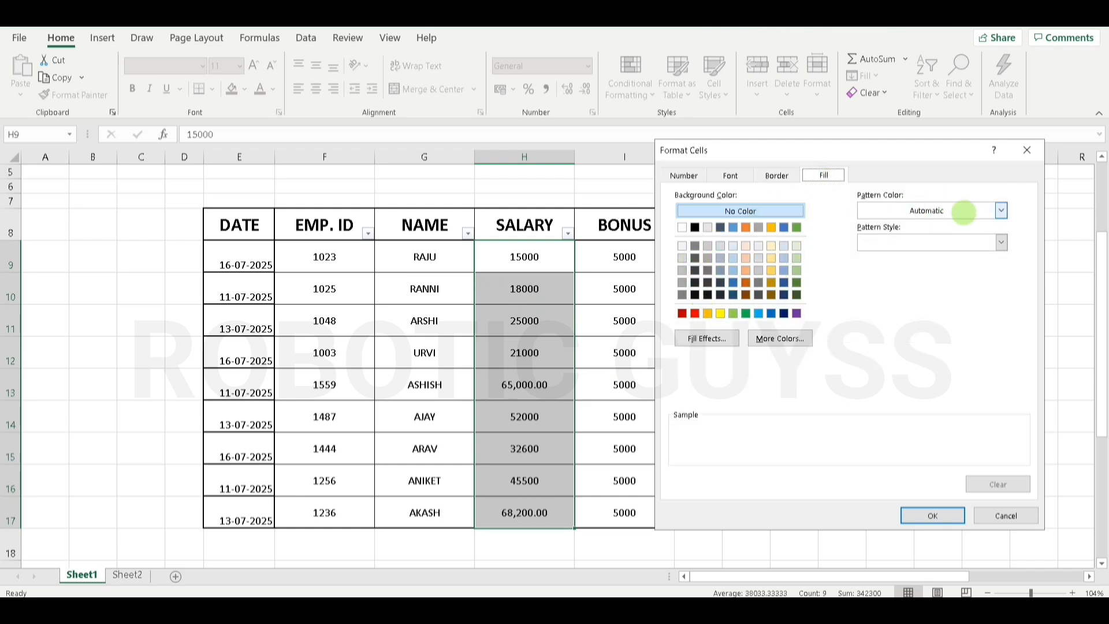
left_click(956, 211)
left_click(910, 305)
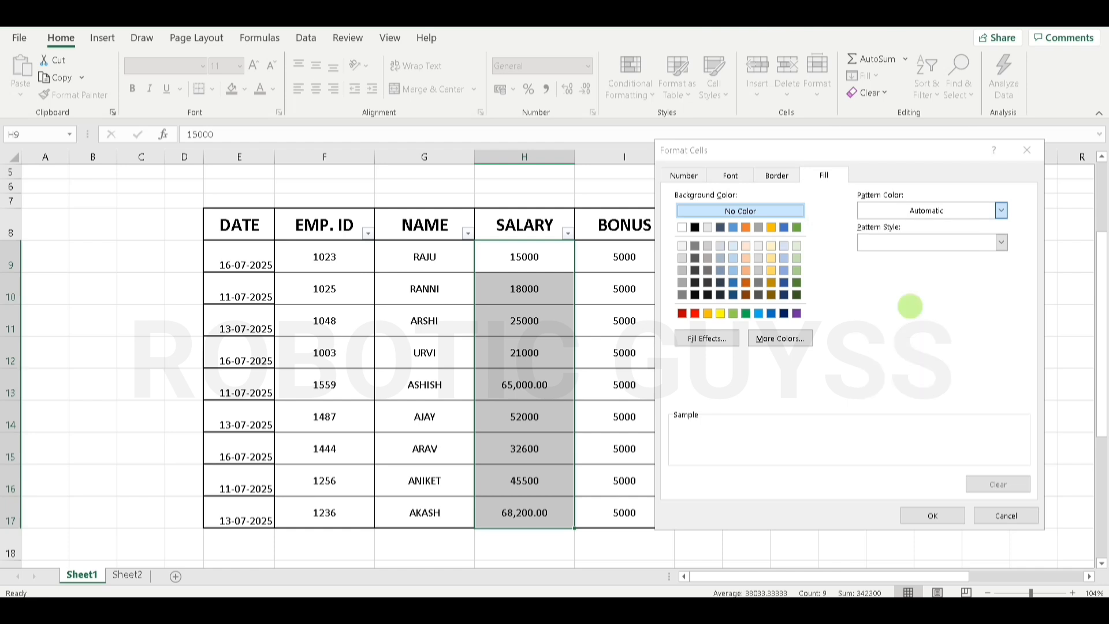
left_click(923, 242)
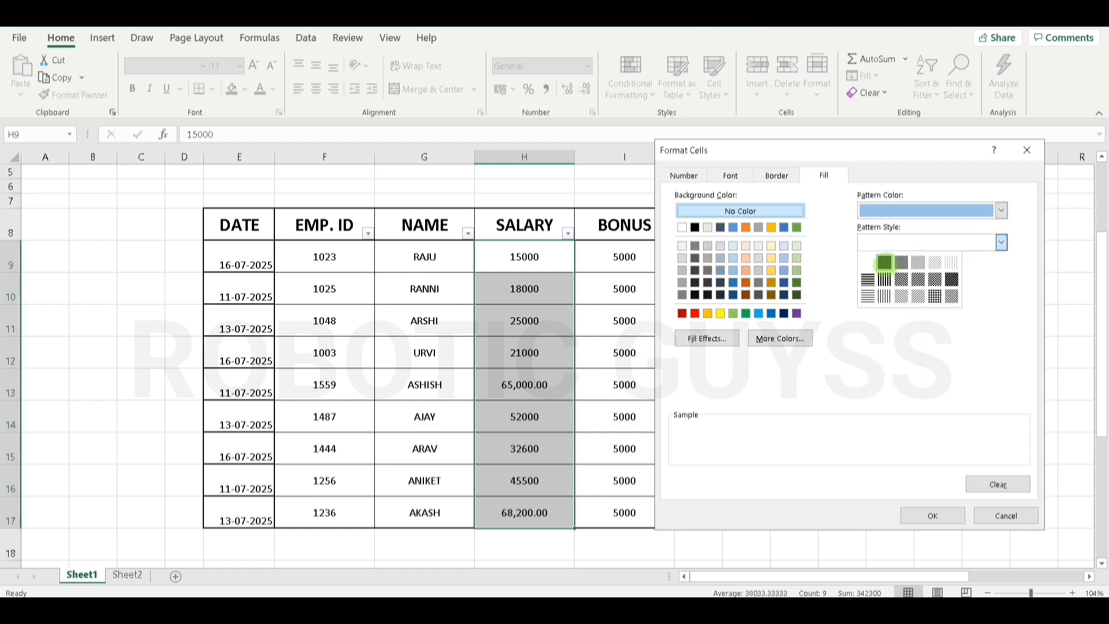
left_click(885, 263)
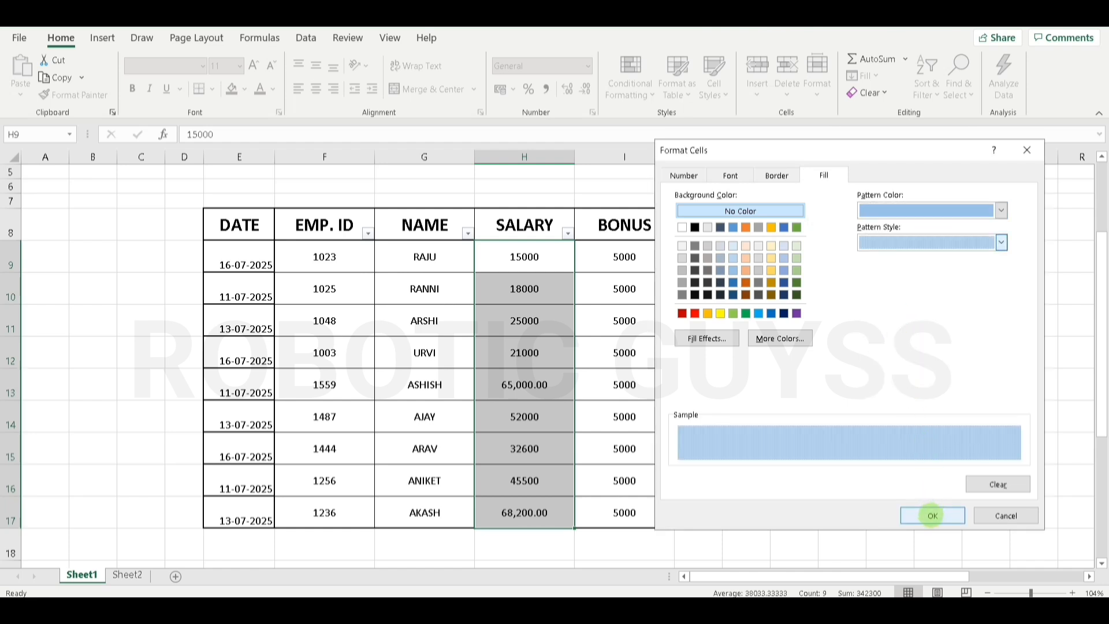
left_click(932, 515)
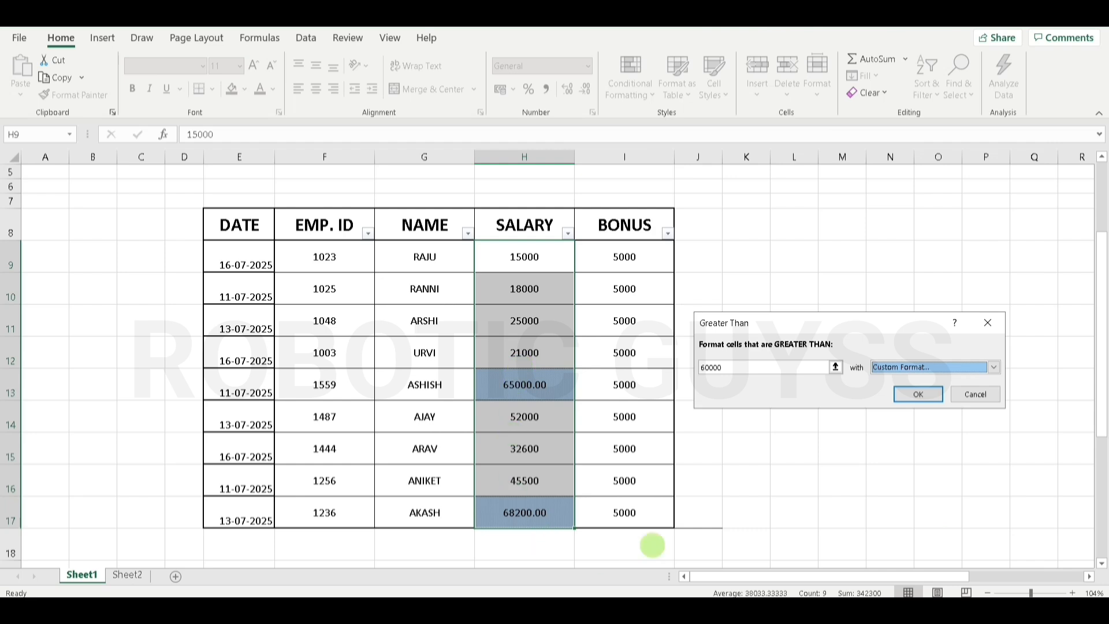
Step: Reset the custom format's pattern color to Automatic, remove its pattern style, and cancel the Greater Than rule
left_click(951, 365)
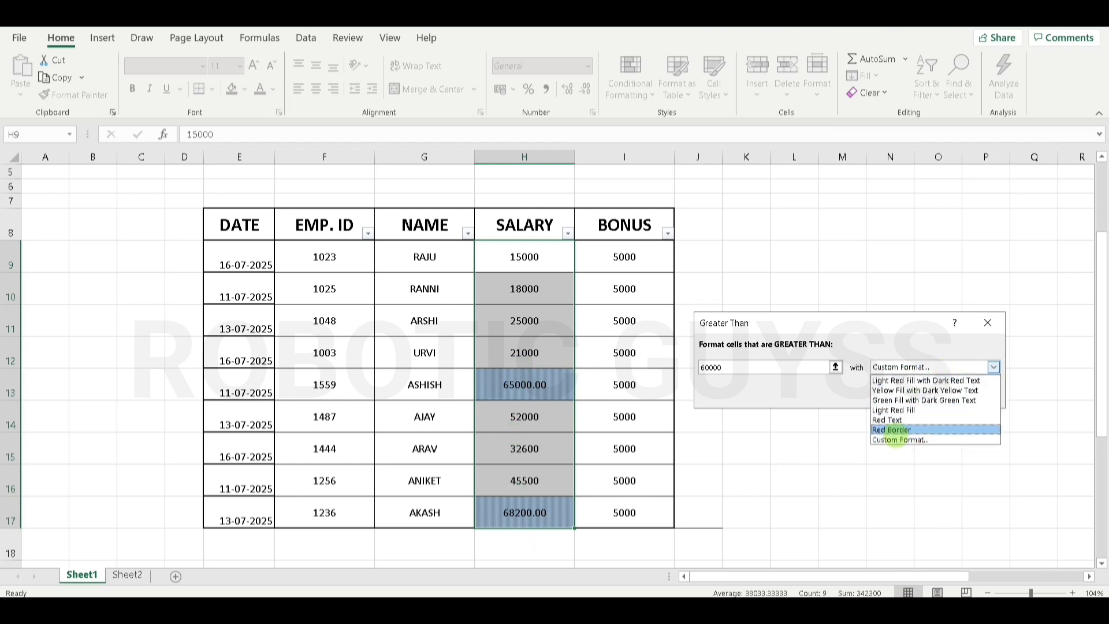
left_click(894, 443)
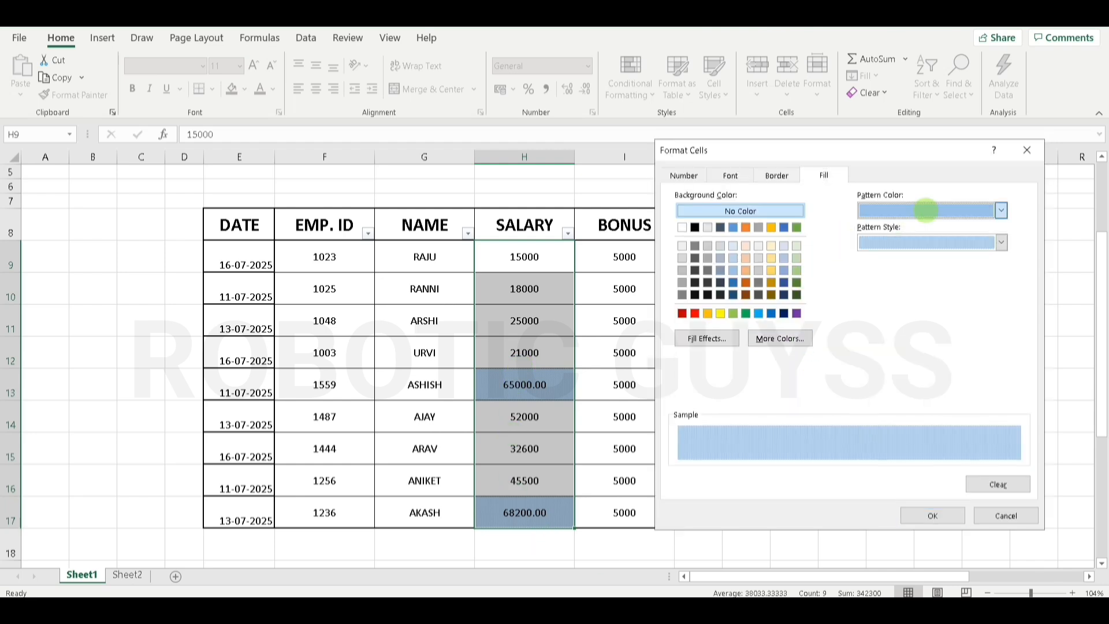
left_click(923, 210)
left_click(905, 230)
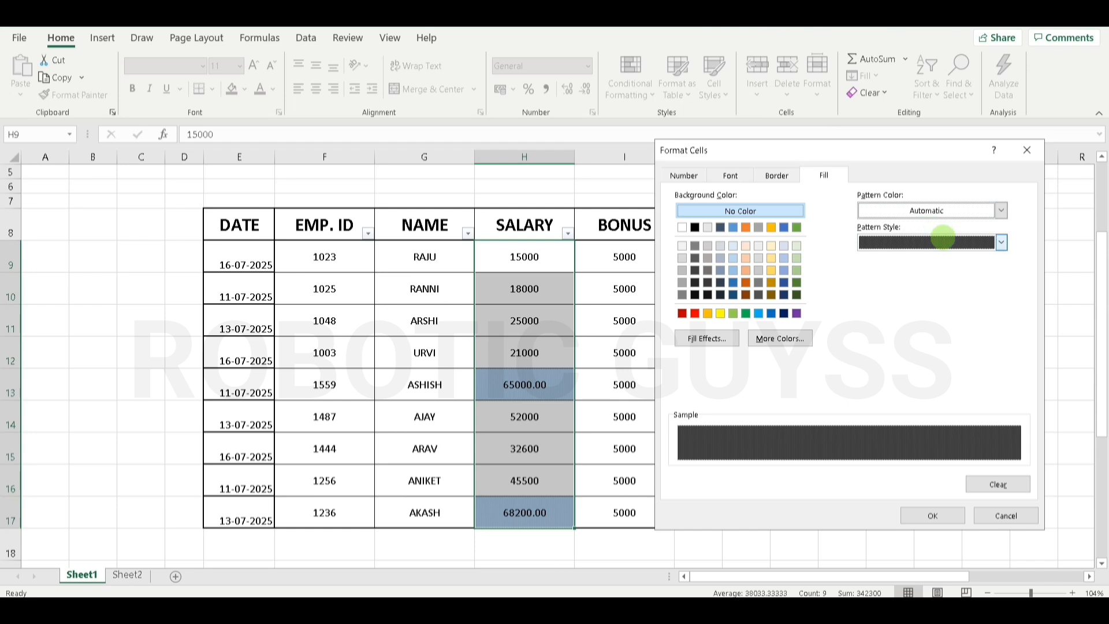
left_click(941, 242)
left_click(869, 262)
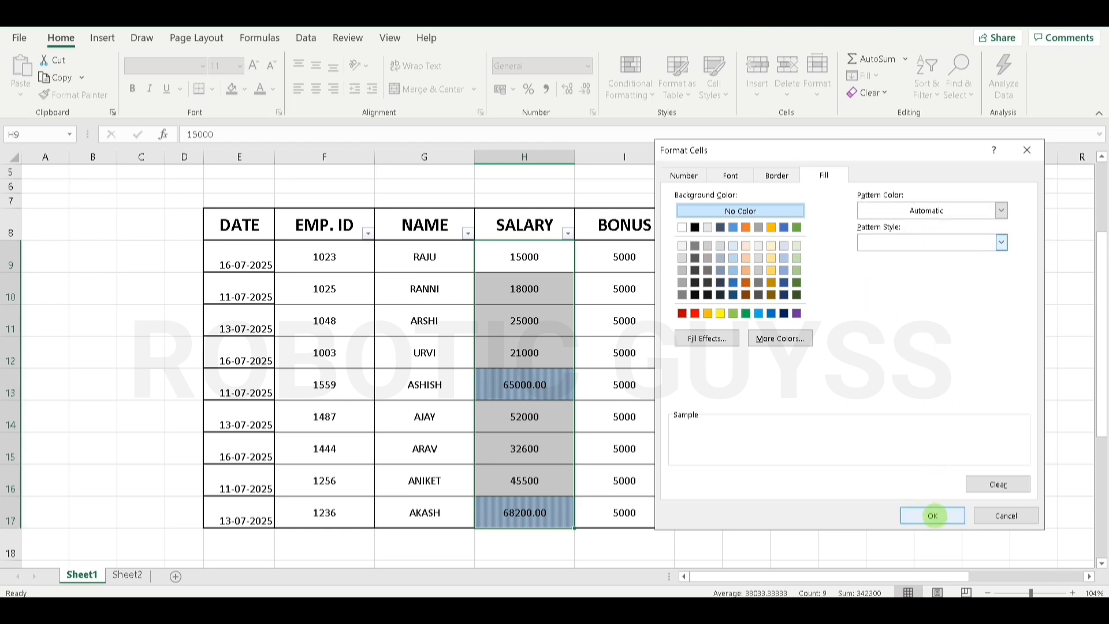
left_click(933, 515)
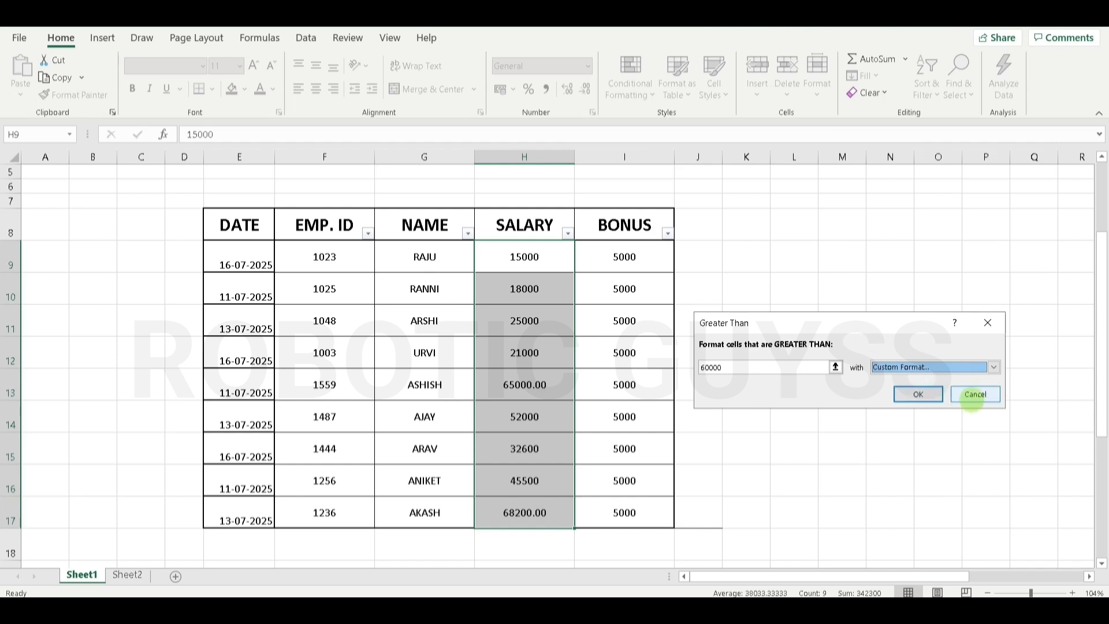
left_click(974, 395)
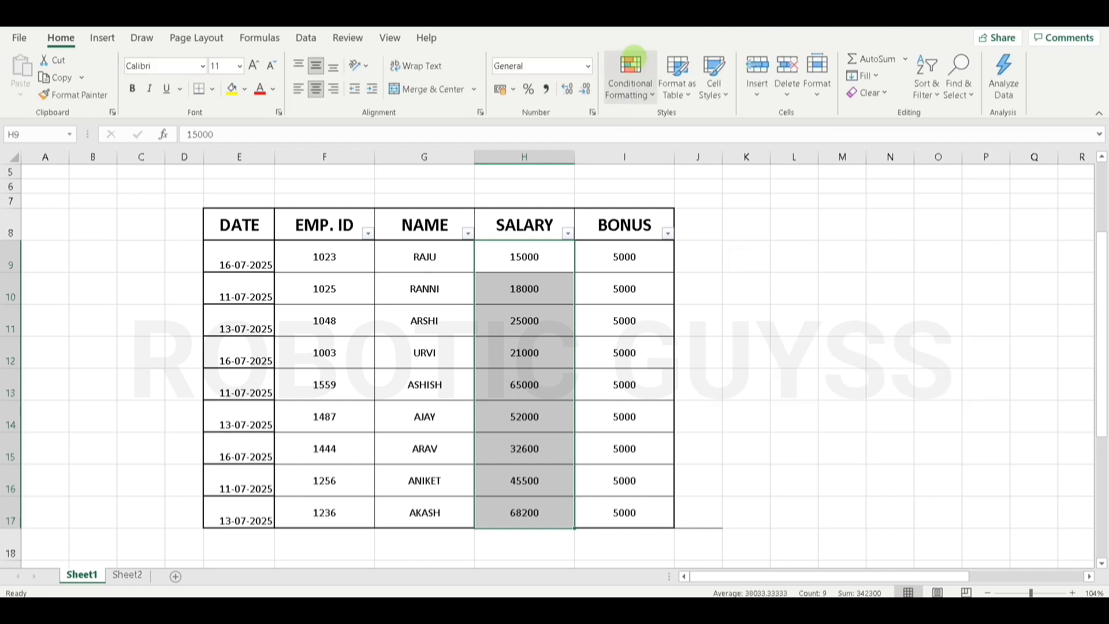
Step: Start a Between highlight rule on the SALARY values with limits of 20000 and 60000
left_click(630, 74)
mouse_move(670, 123)
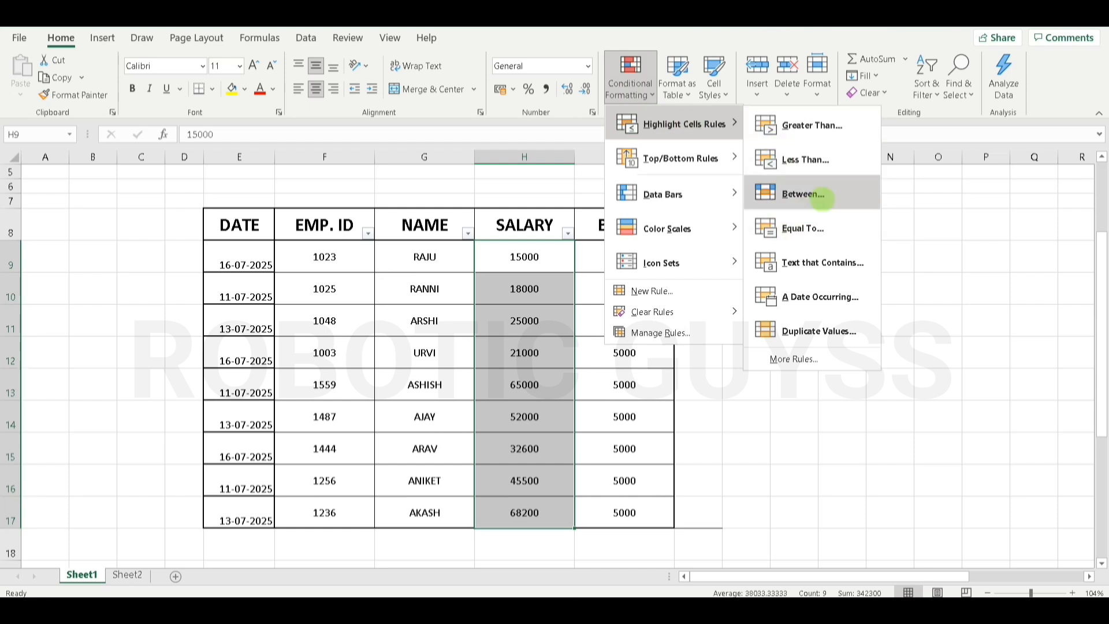
left_click(823, 197)
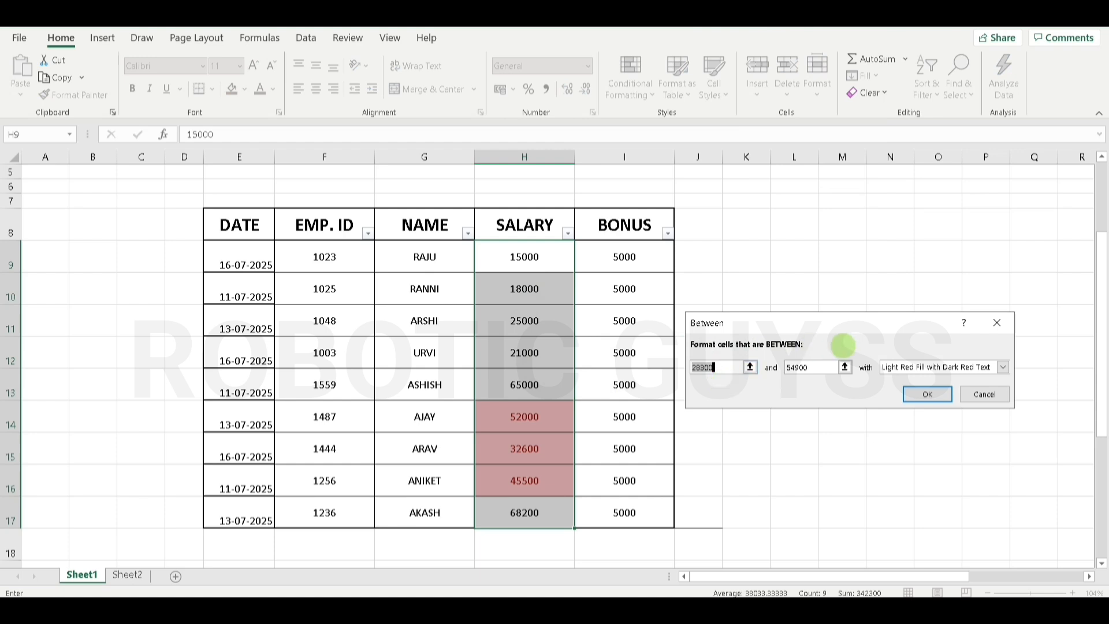
left_click_drag(809, 367, 781, 367)
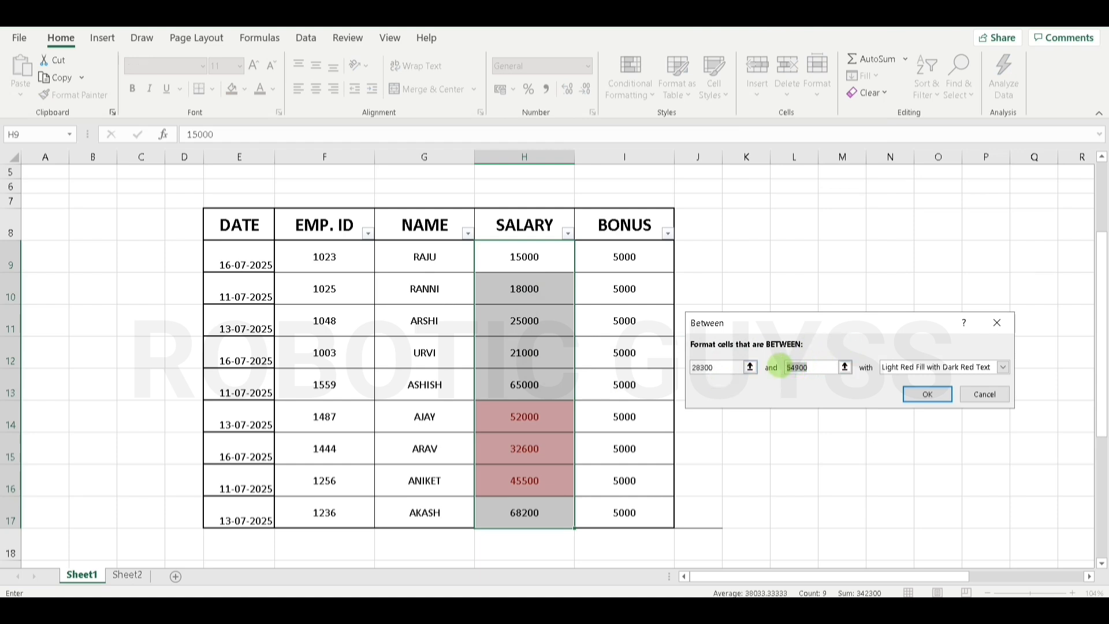
type("600")
key("BackSpace")
key("BackSpace")
key("BackSpace")
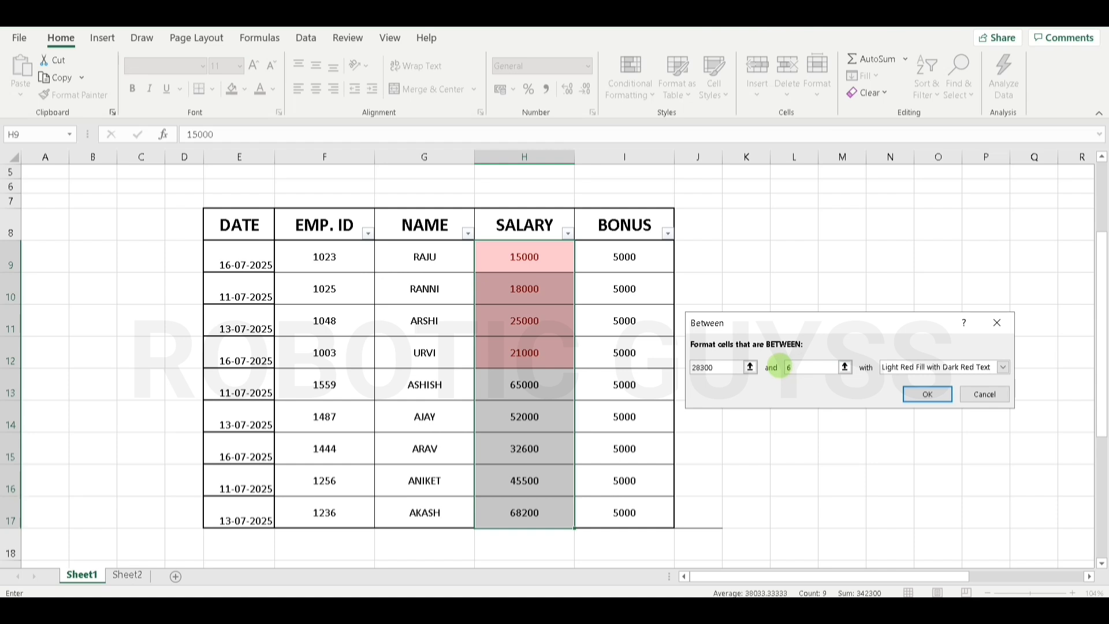
type("0000")
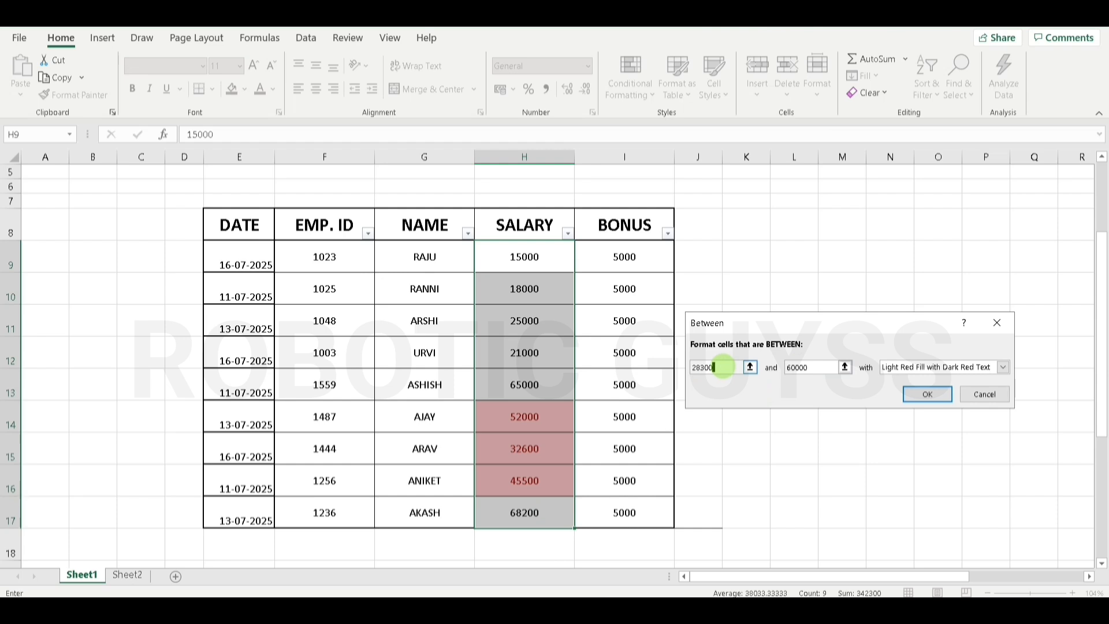
key("BackSpace")
key("BackSpace")
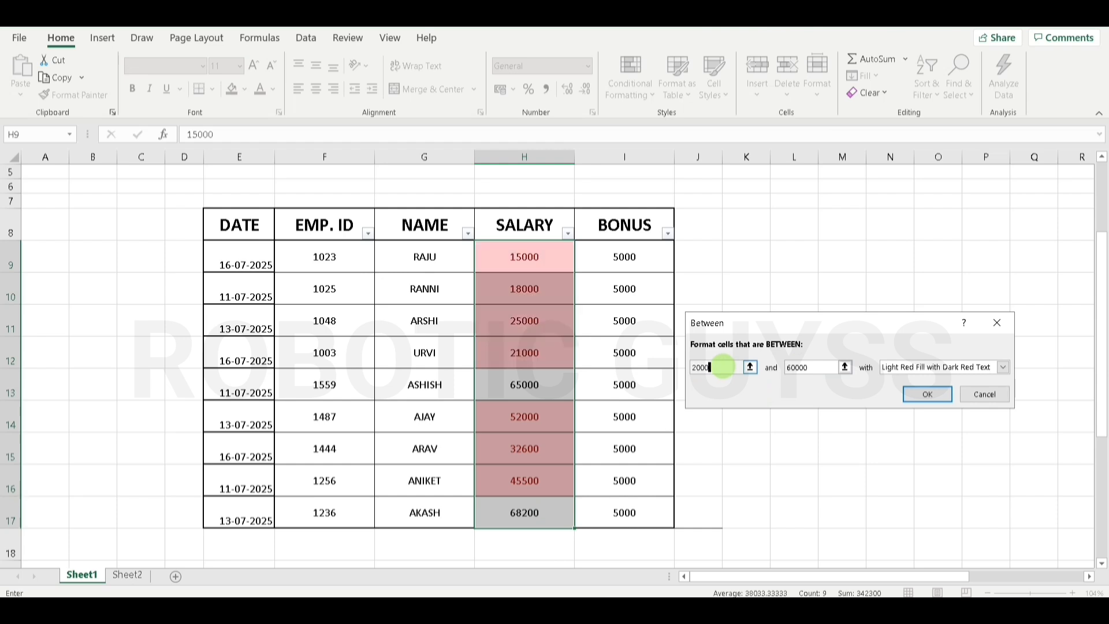
type("0")
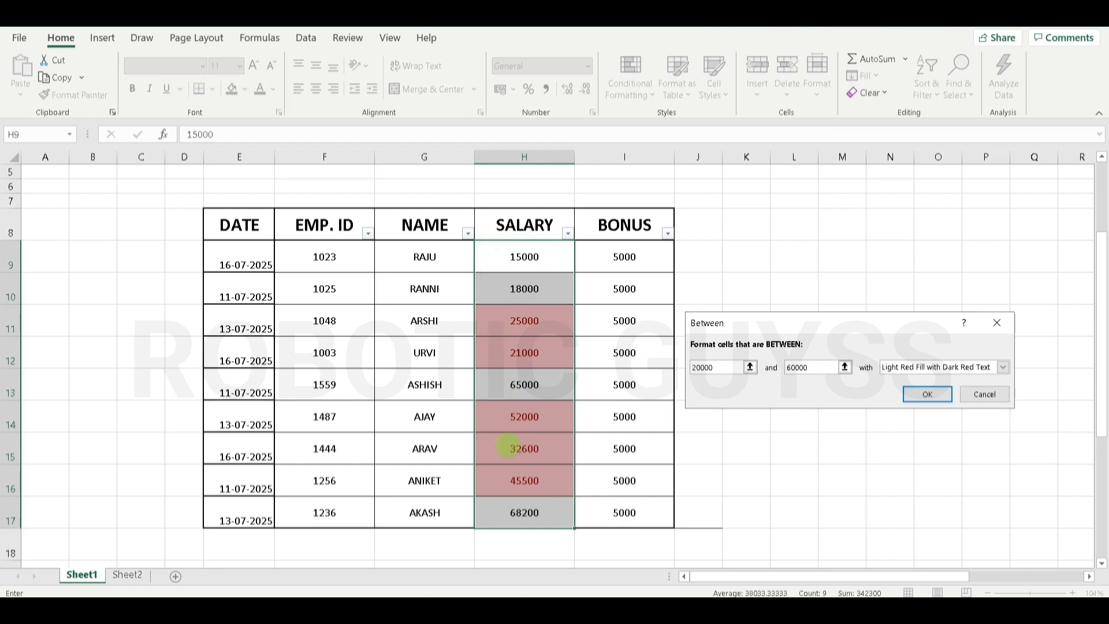
Step: Preview the Red Border, Red Text and Green Fill with Dark Green Text formats for the Between rule, and cancel it
left_click(912, 363)
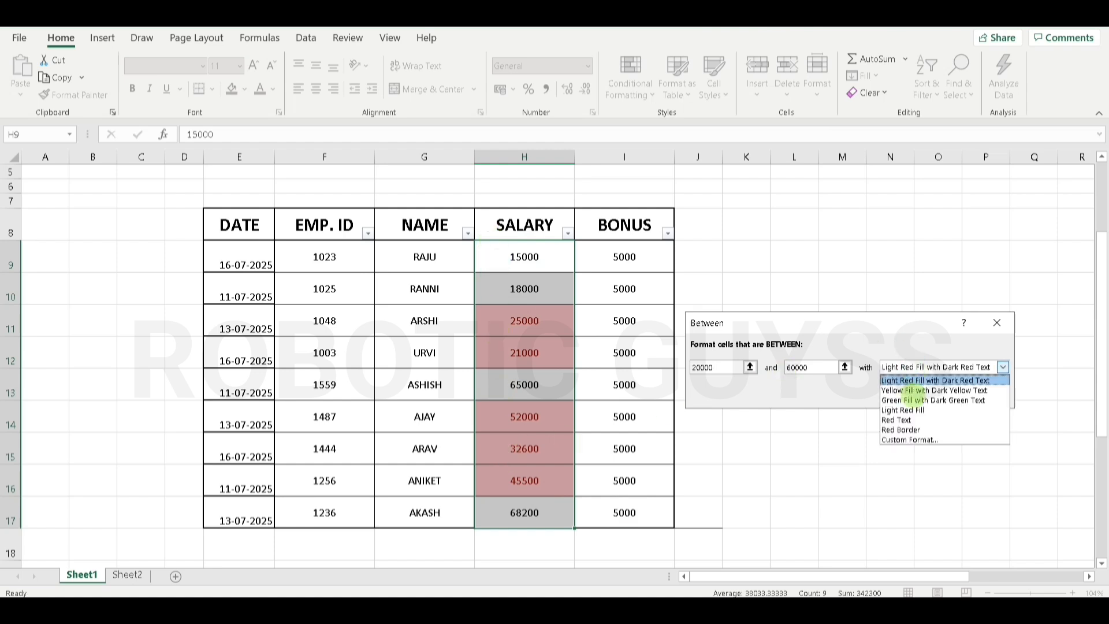
left_click(916, 429)
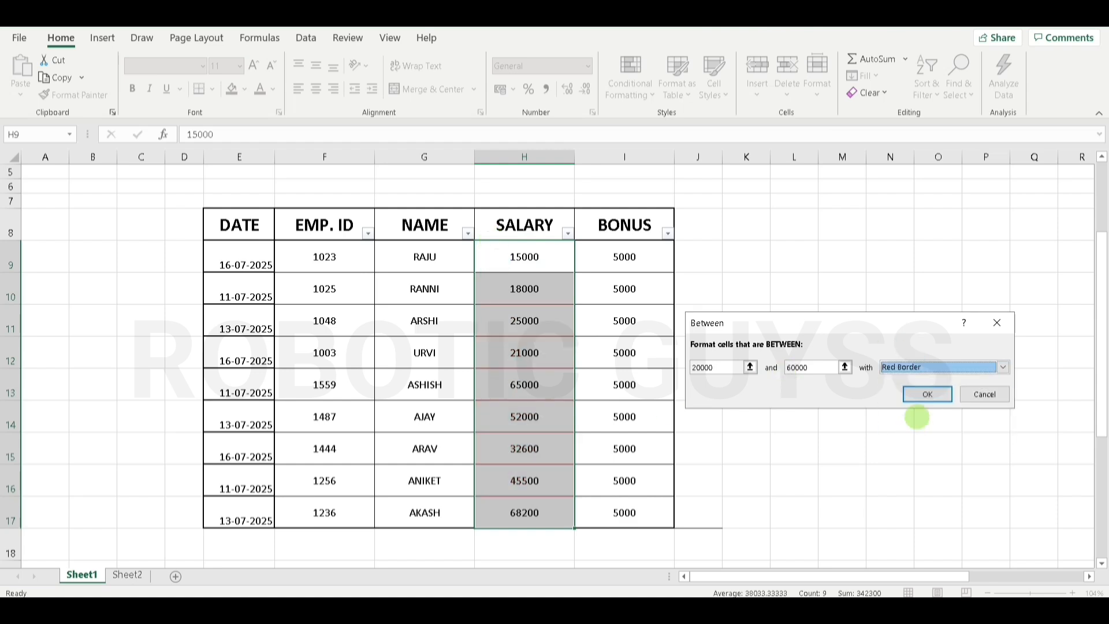
left_click(1003, 367)
left_click(902, 420)
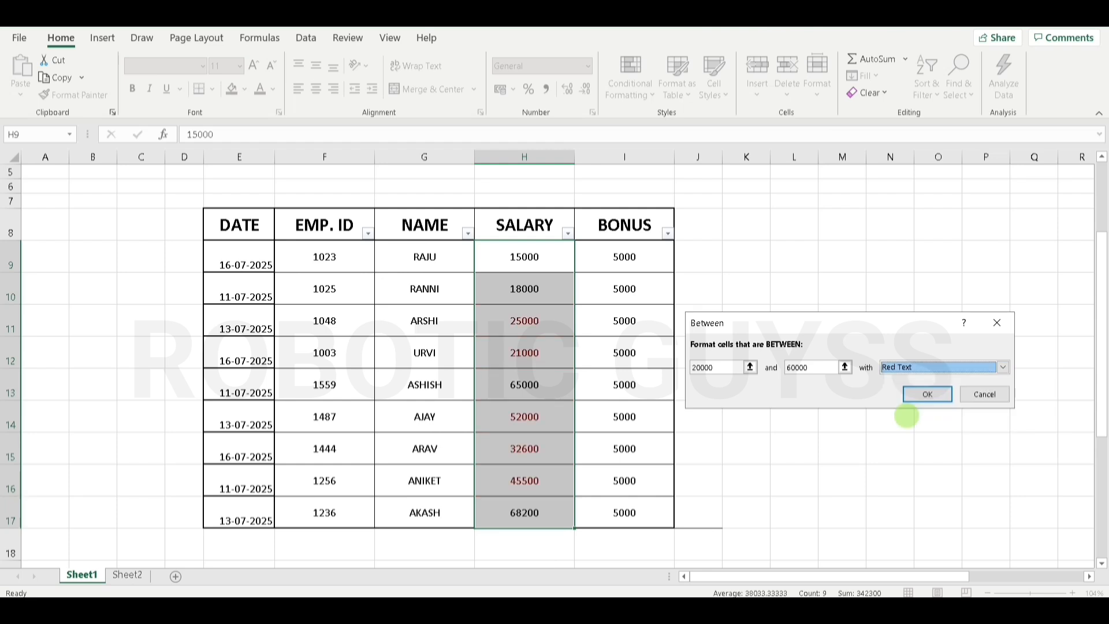
left_click(928, 368)
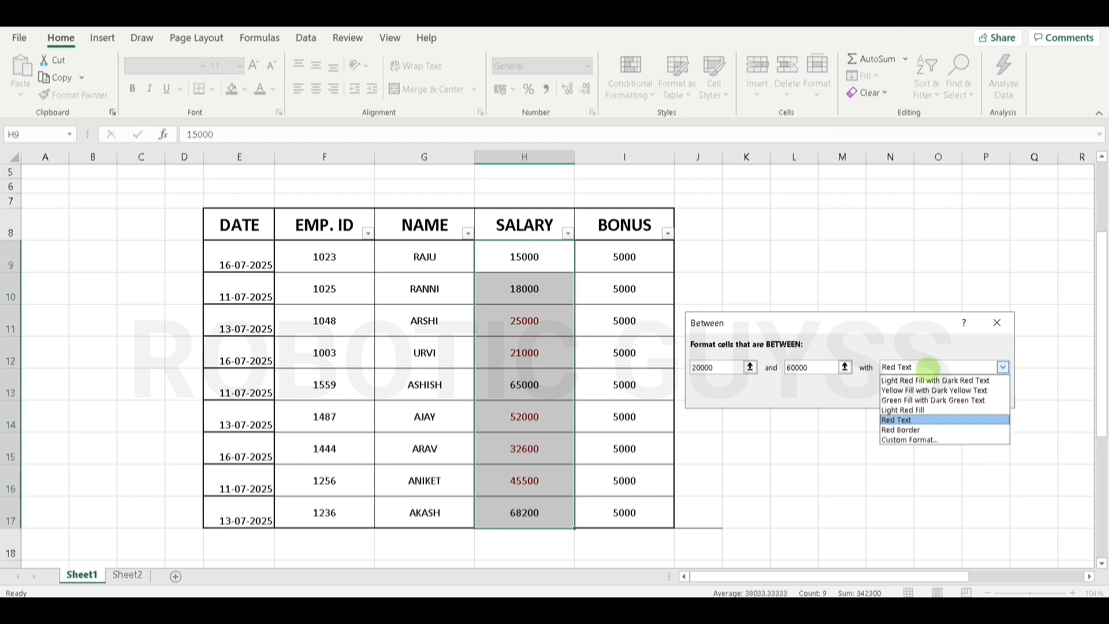
left_click(920, 400)
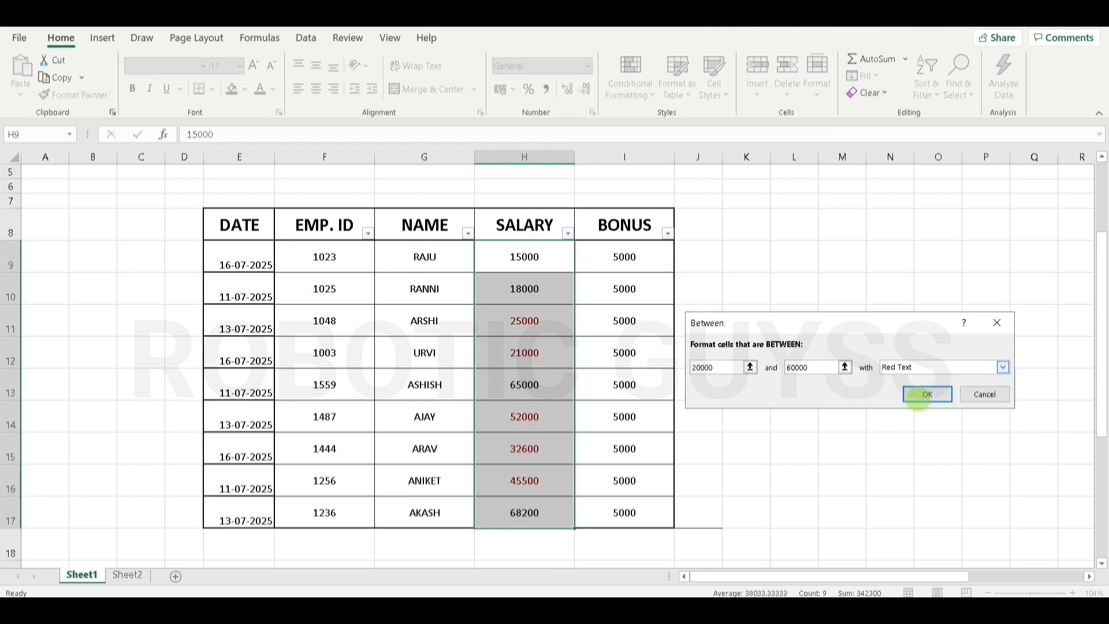
left_click(942, 362)
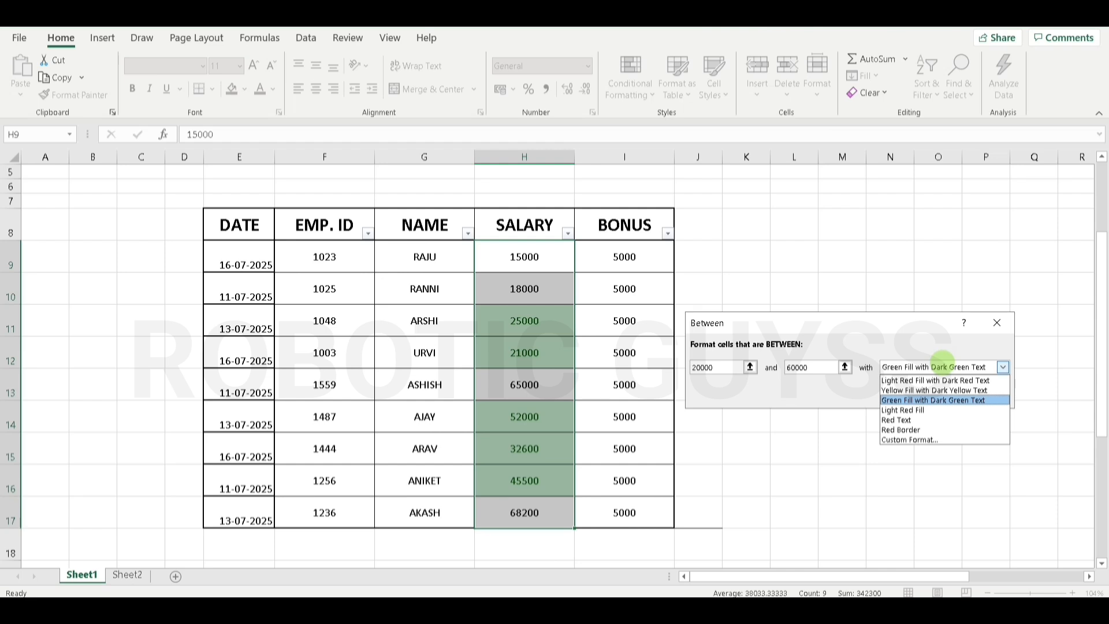
left_click(942, 361)
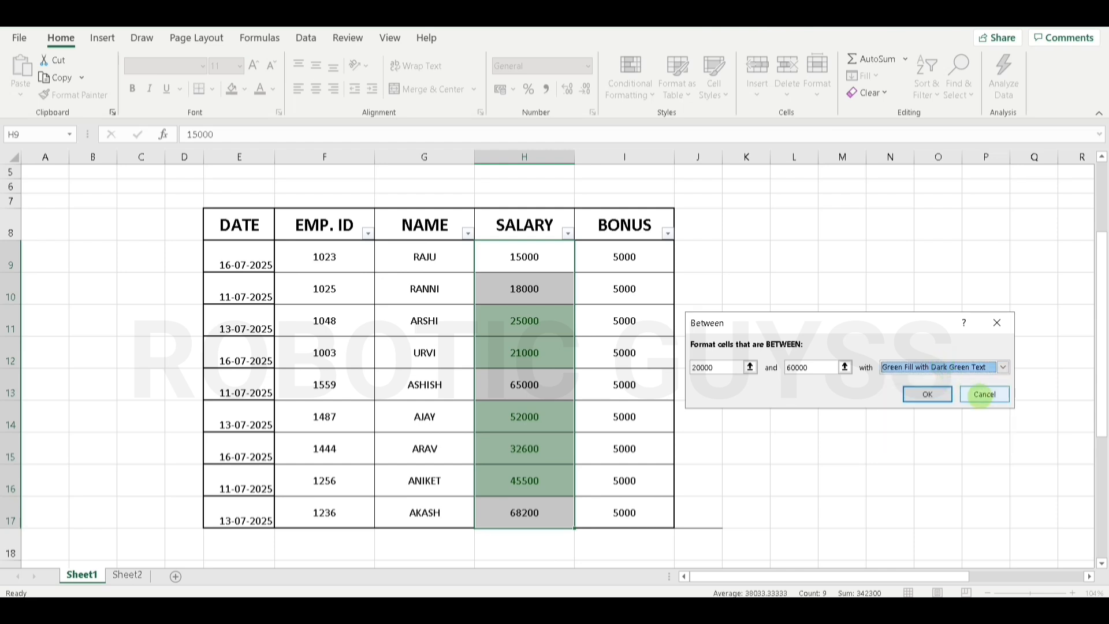
left_click(977, 393)
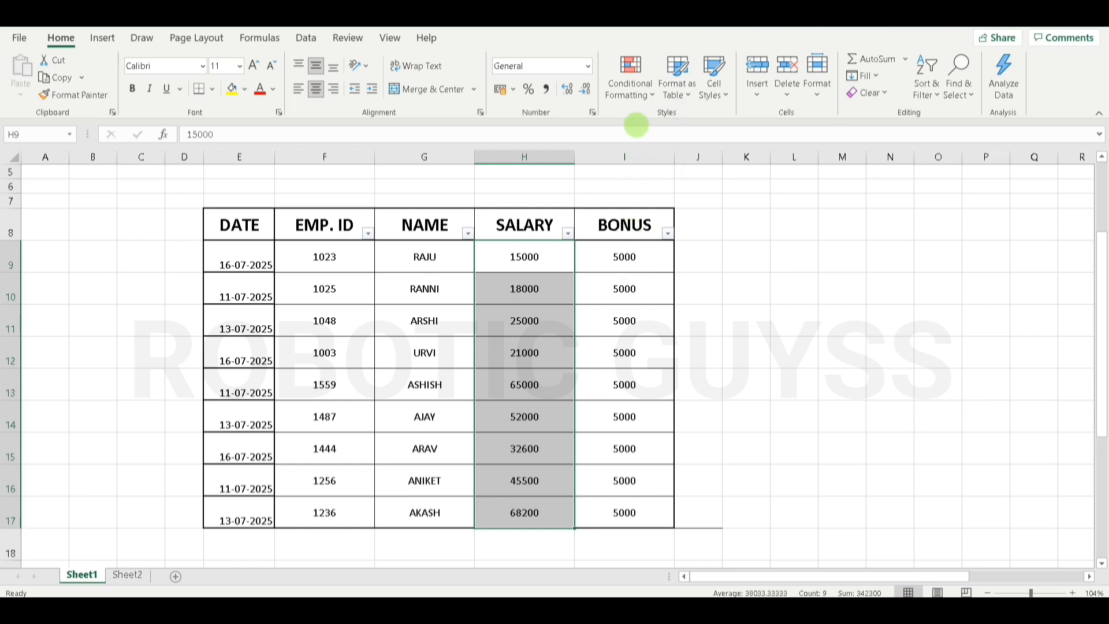
left_click(633, 89)
mouse_move(681, 123)
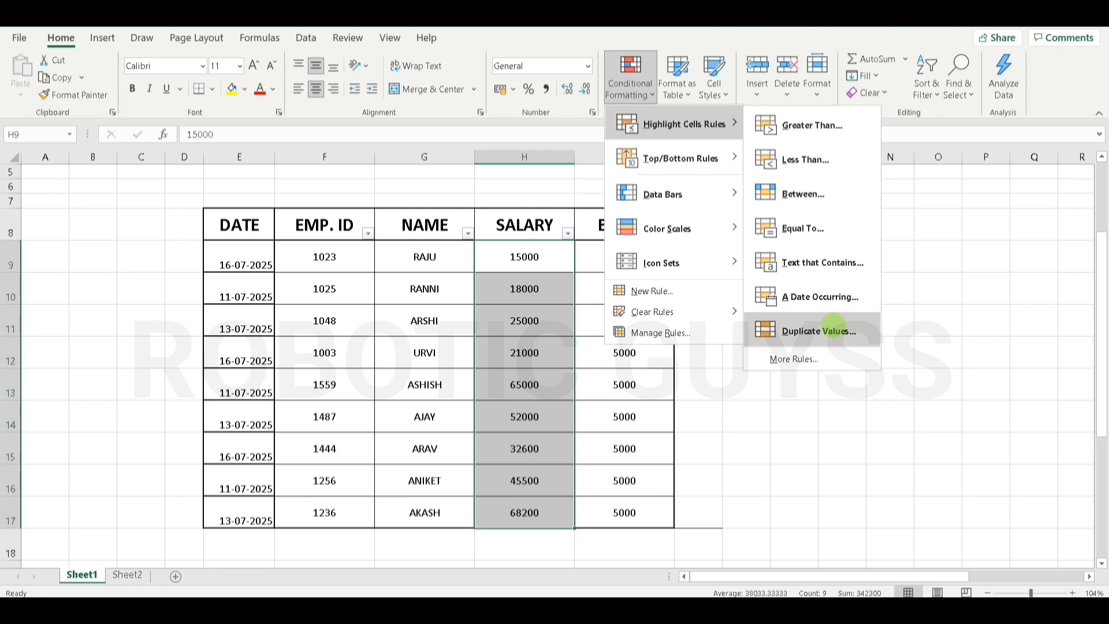
left_click(909, 354)
Step: Highlight duplicate values in the BONUS cells I9:I17 with Light Red Fill with Dark Red Text
left_click(651, 287)
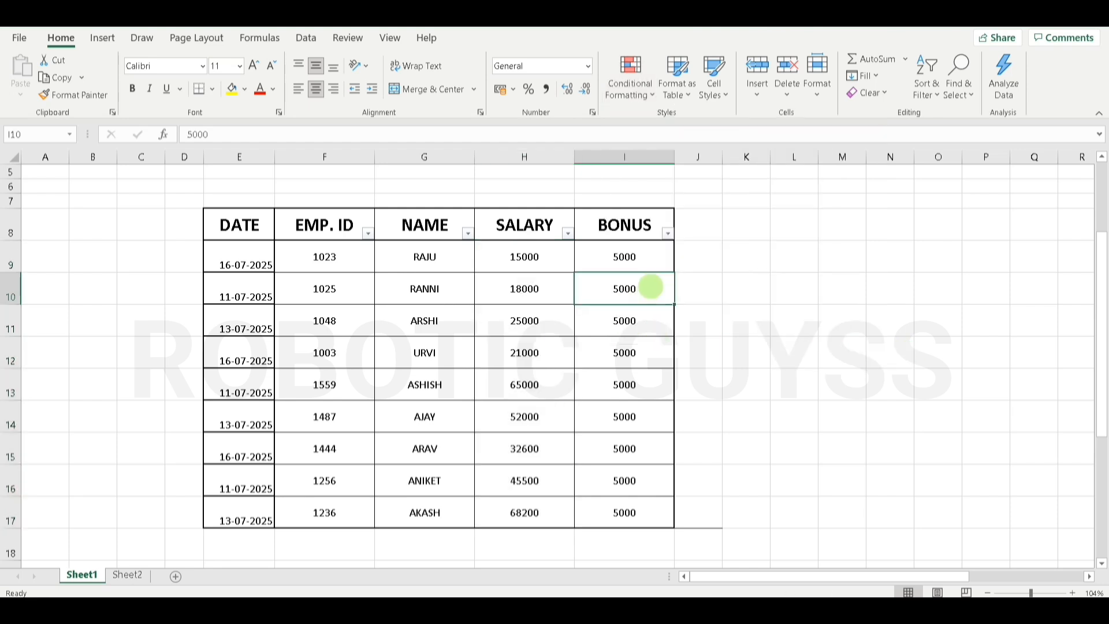
left_click_drag(626, 257, 616, 512)
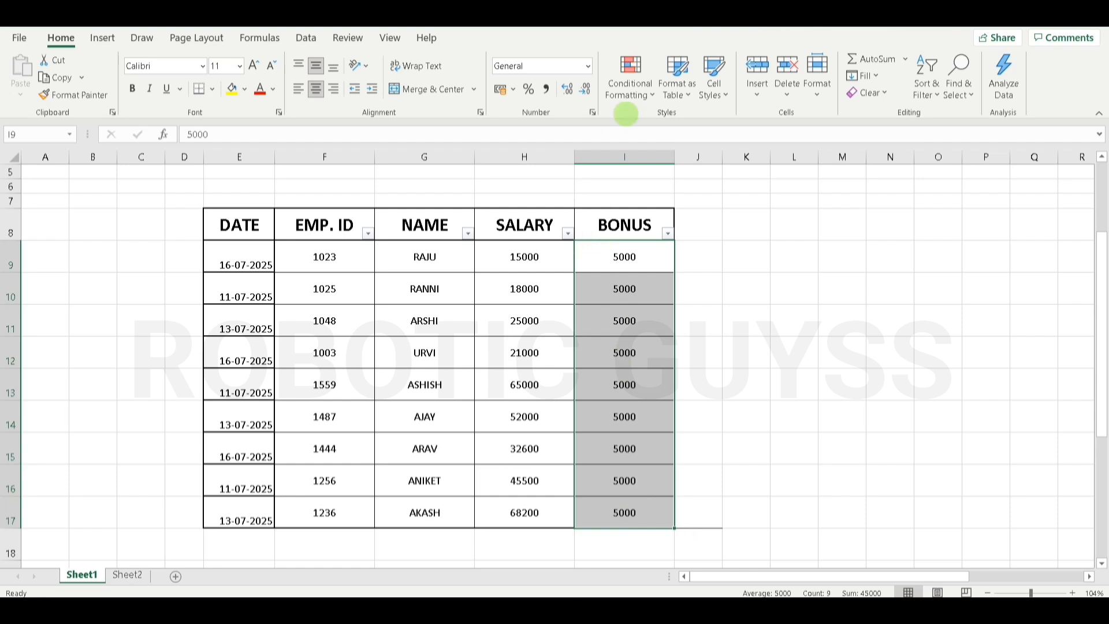
left_click(630, 78)
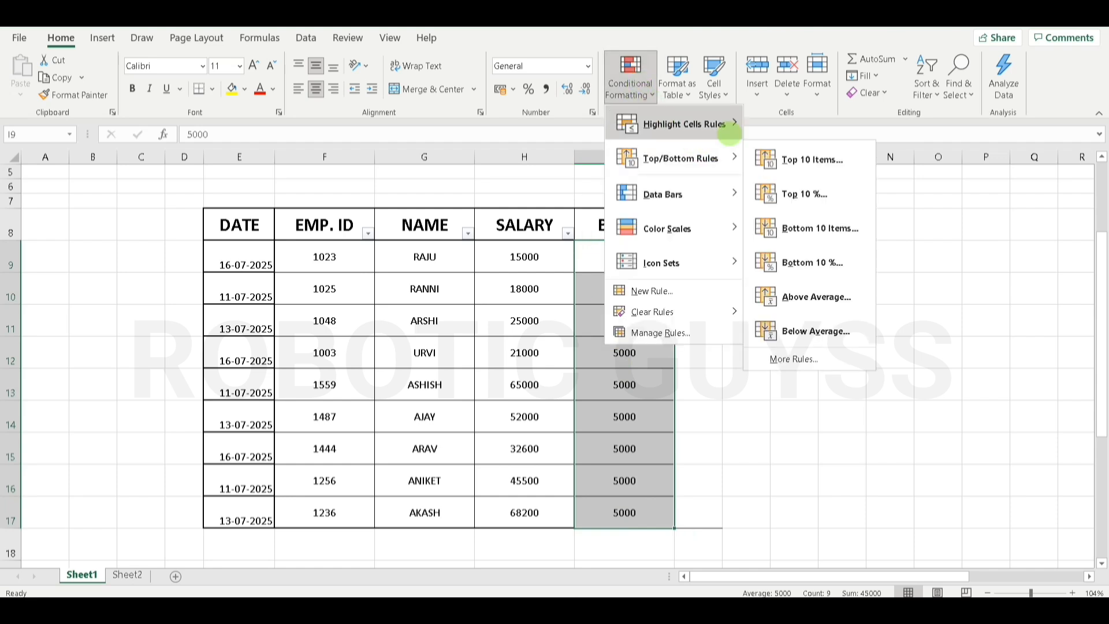
mouse_move(729, 132)
left_click(797, 327)
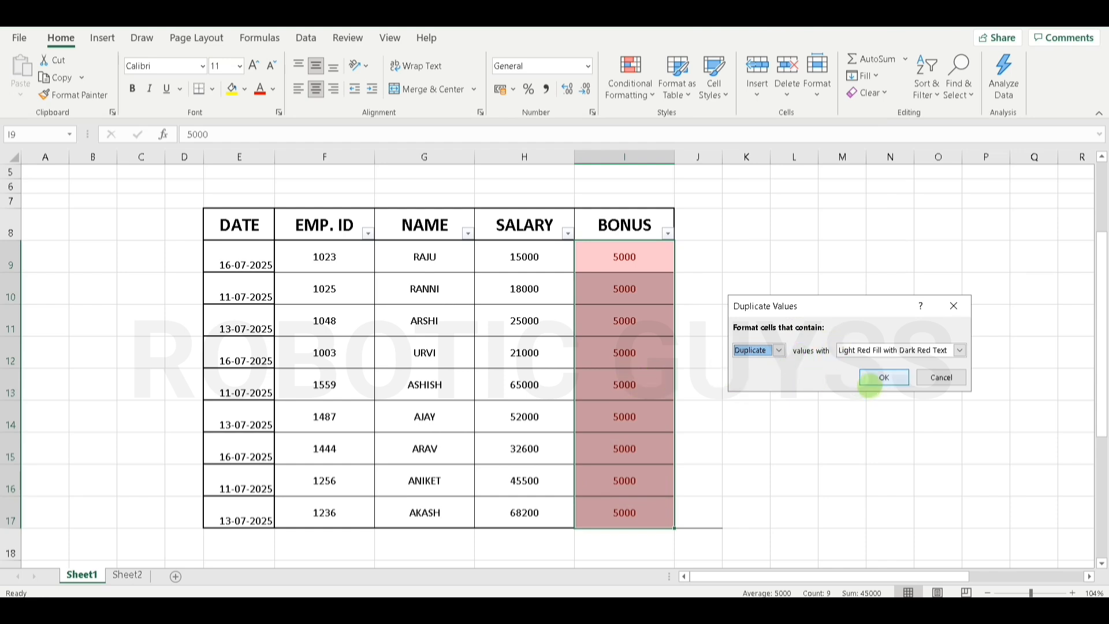
left_click(884, 377)
Step: Change the bonus in cell I12 to 50000 and the bonus in cell I14 to 7000
left_click(642, 361)
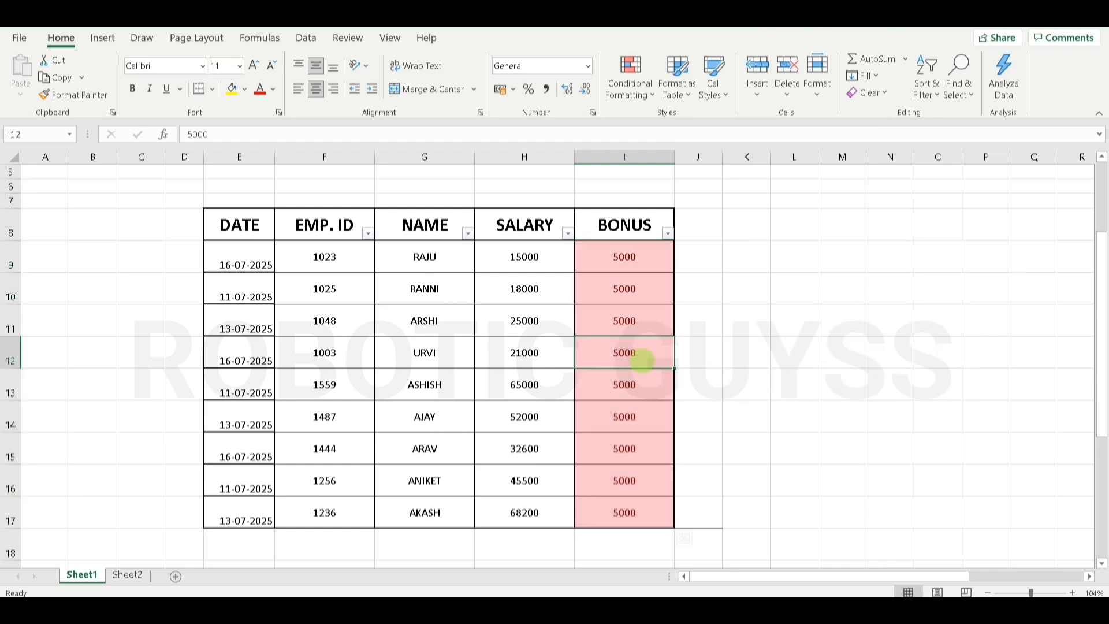
double_click(655, 345)
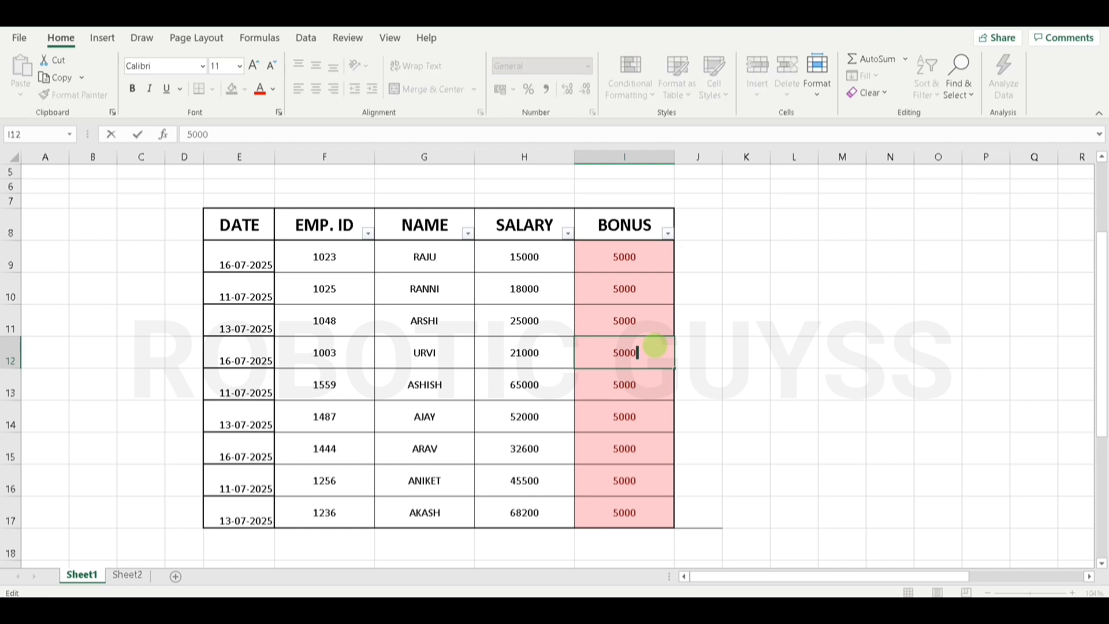
key("Return")
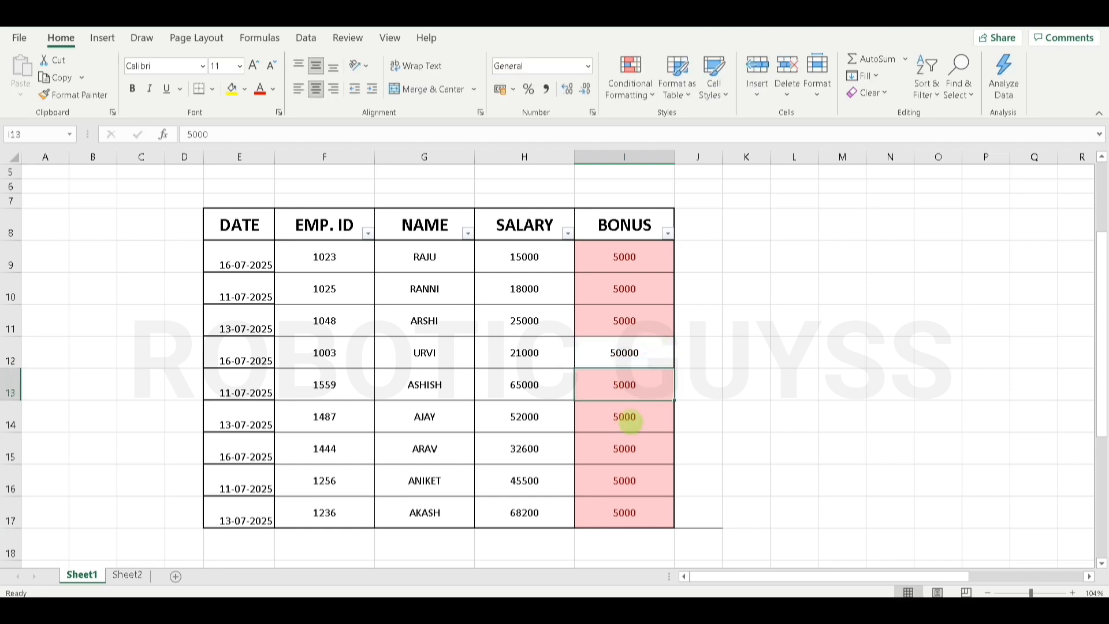
double_click(617, 417)
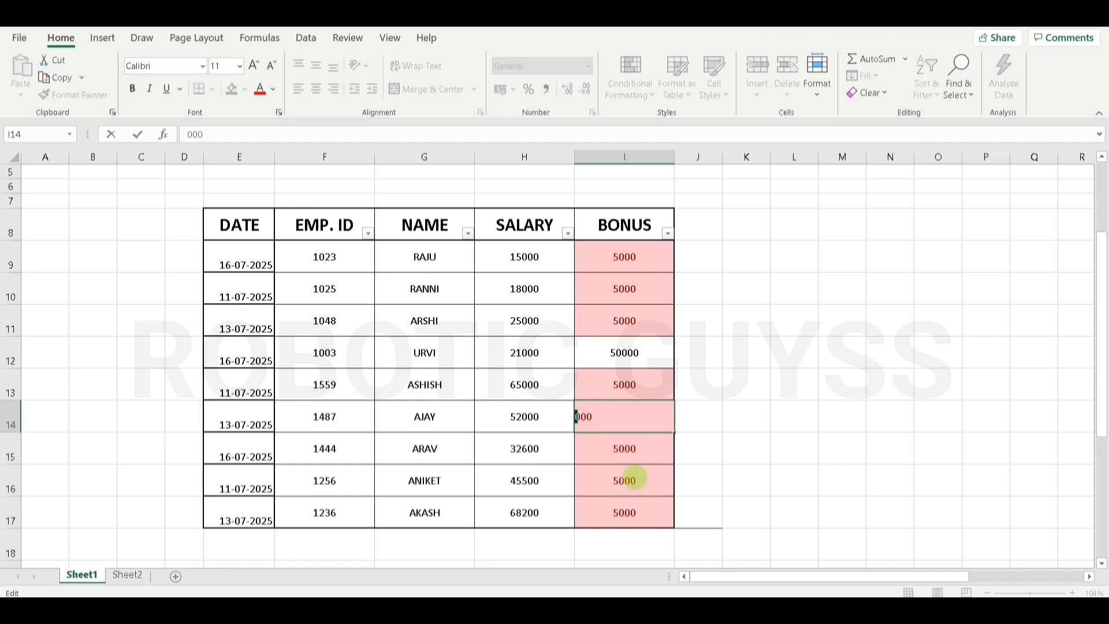
key("Return")
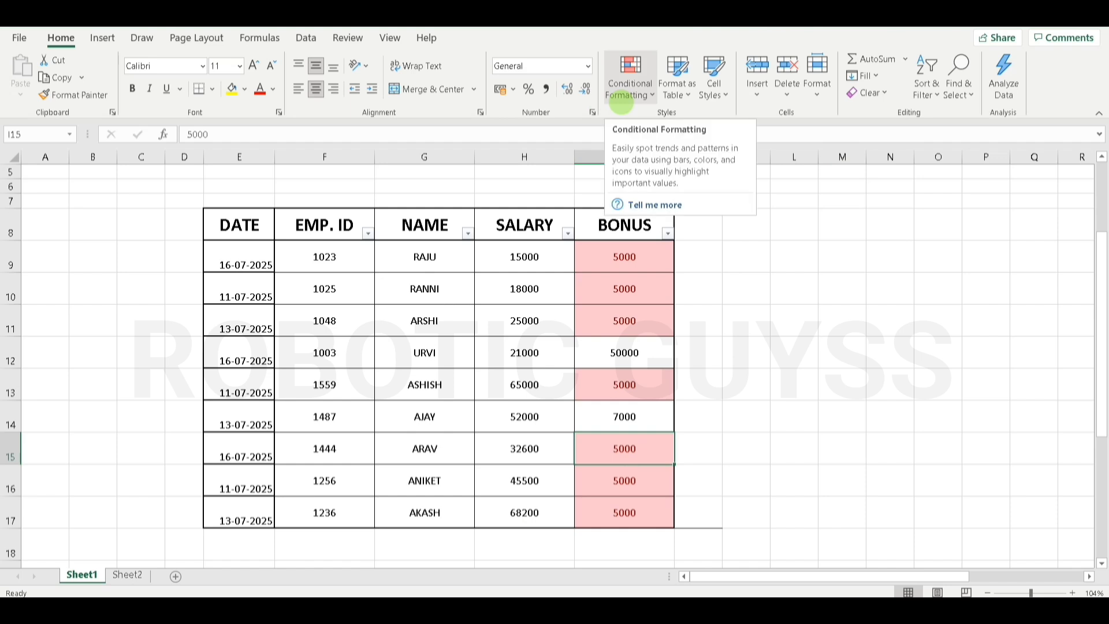
Step: Clear the conditional formatting rules from the entire sheet
left_click(621, 103)
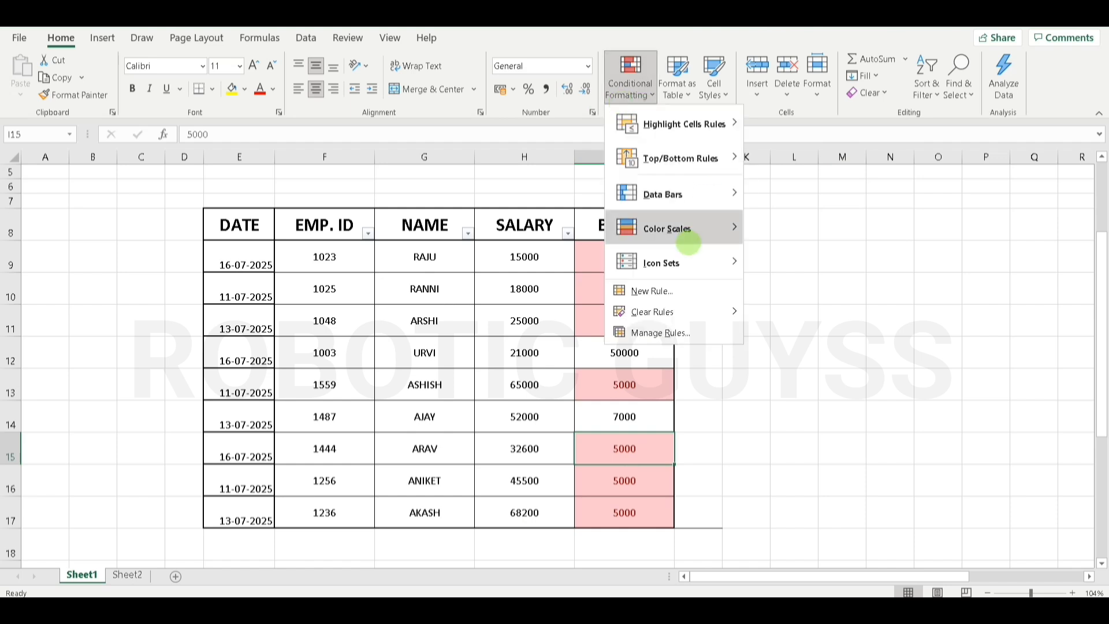
mouse_move(716, 262)
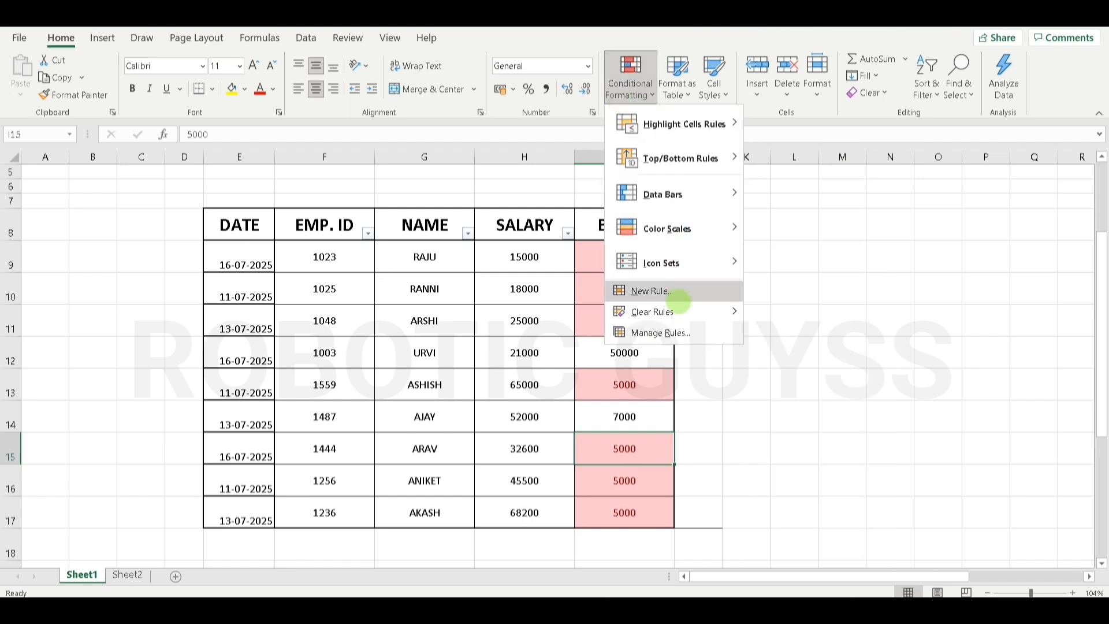
mouse_move(677, 312)
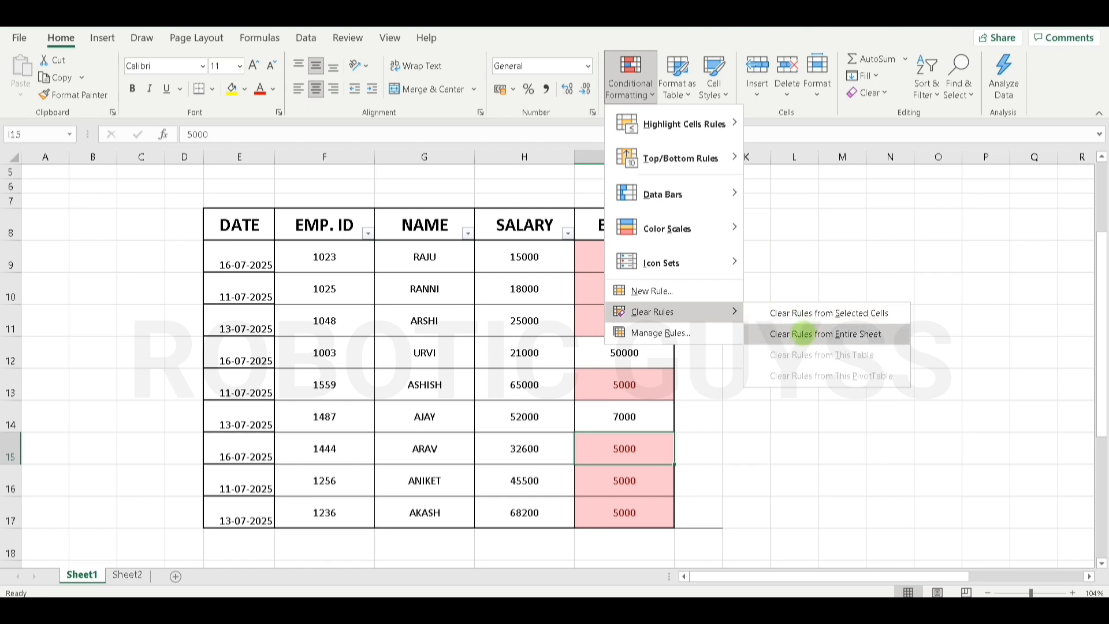
left_click(809, 334)
left_click(630, 87)
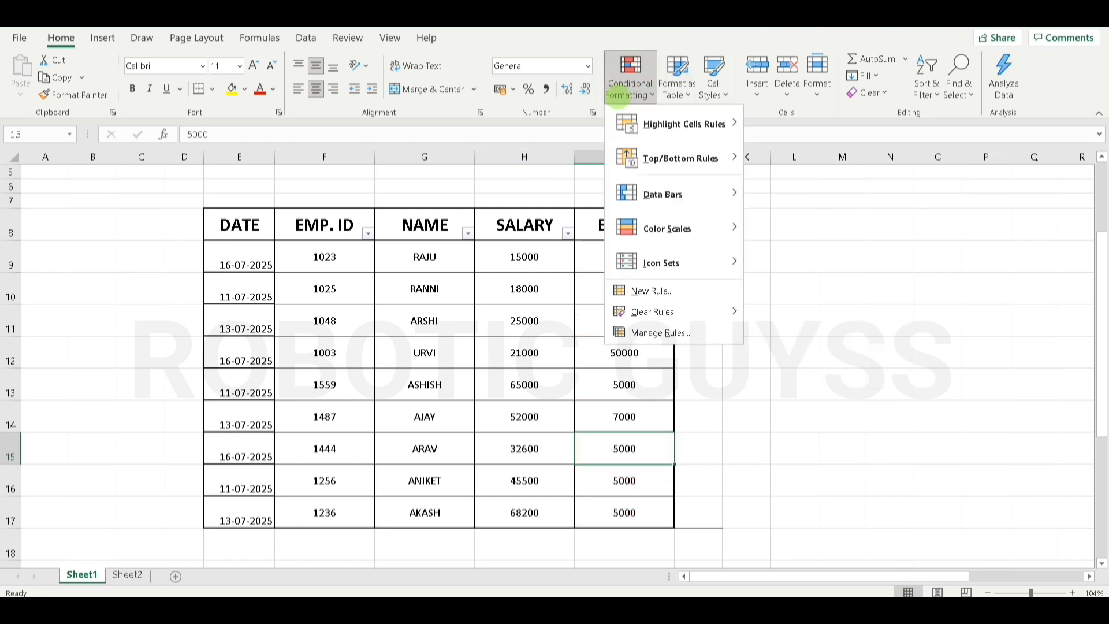
mouse_move(714, 123)
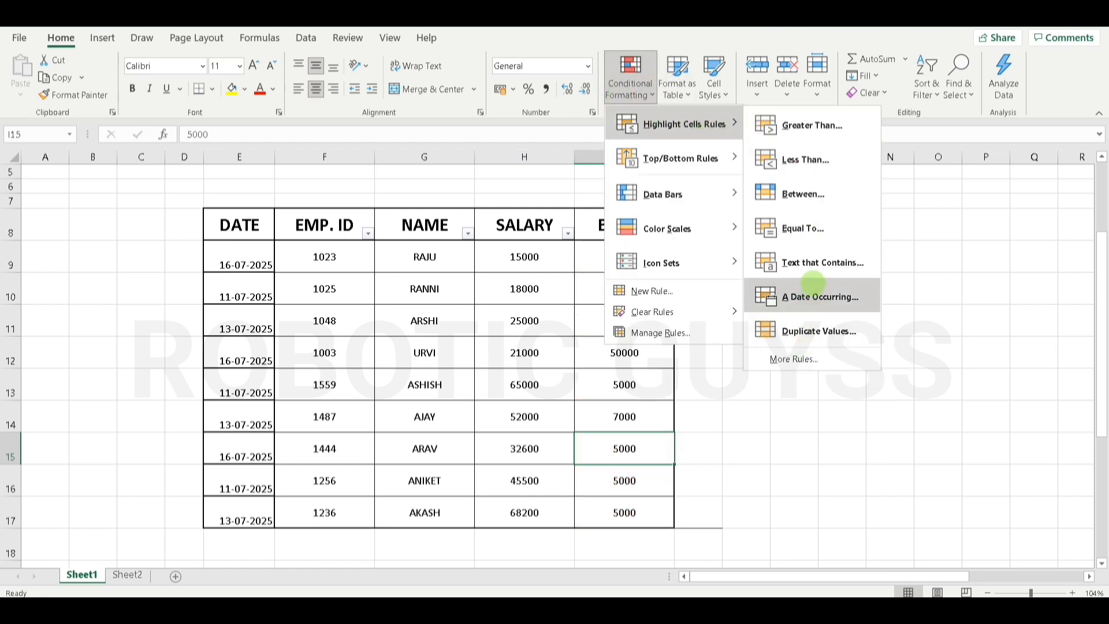
left_click(524, 417)
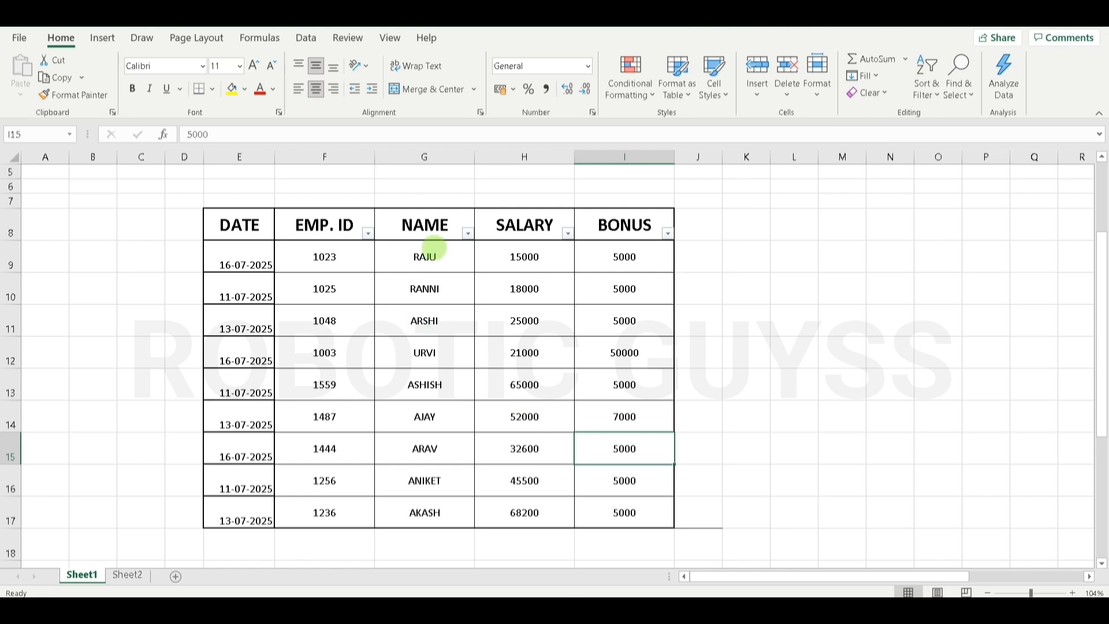
Step: Highlight the NAME cells G9:G17 that contain the first employee's name with Light Red Fill with Dark Red Text
left_click_drag(425, 254, 439, 485)
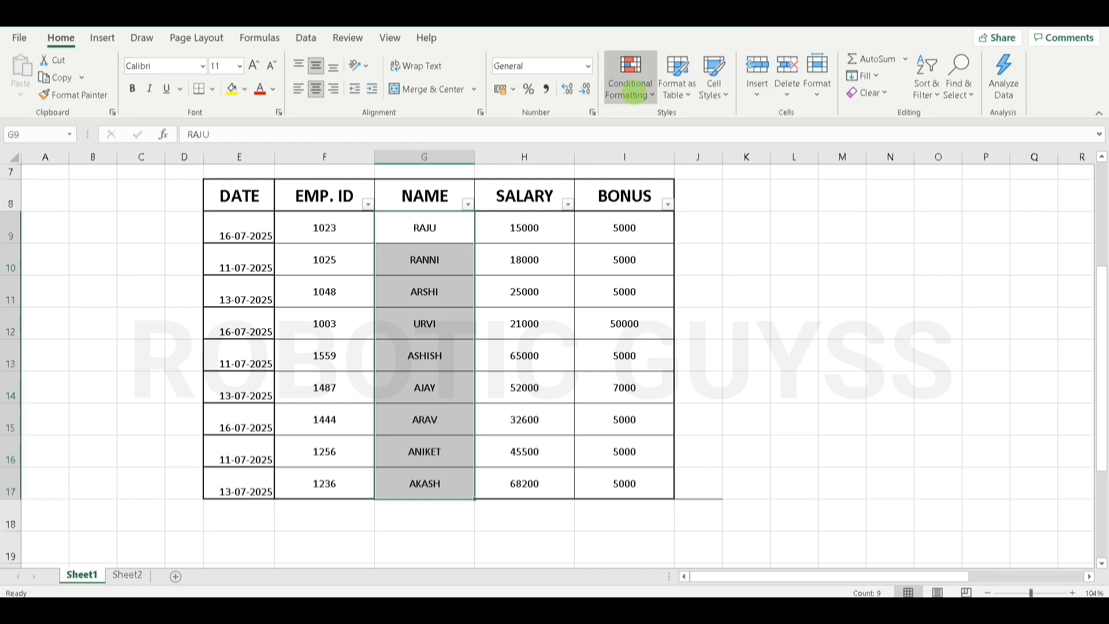
left_click(630, 75)
mouse_move(711, 128)
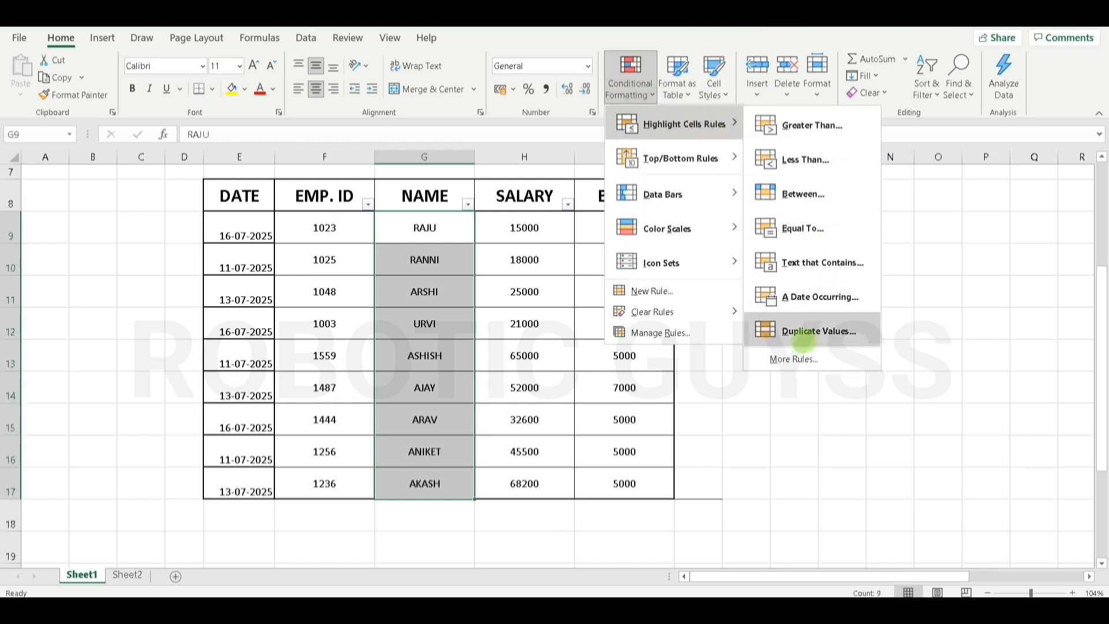
left_click(822, 263)
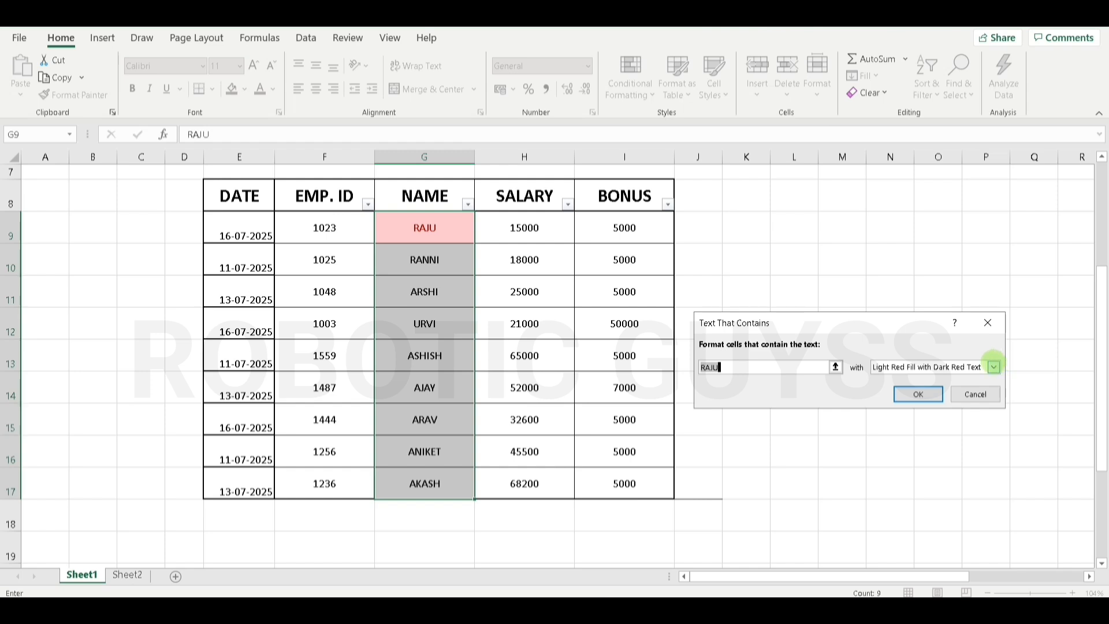
left_click(994, 368)
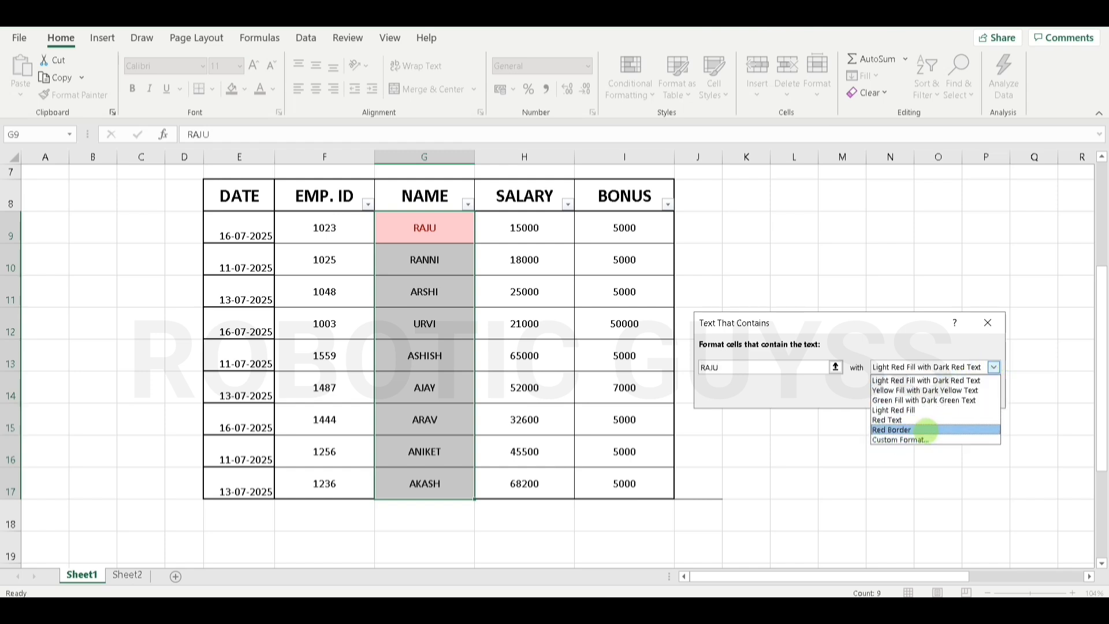
left_click(994, 367)
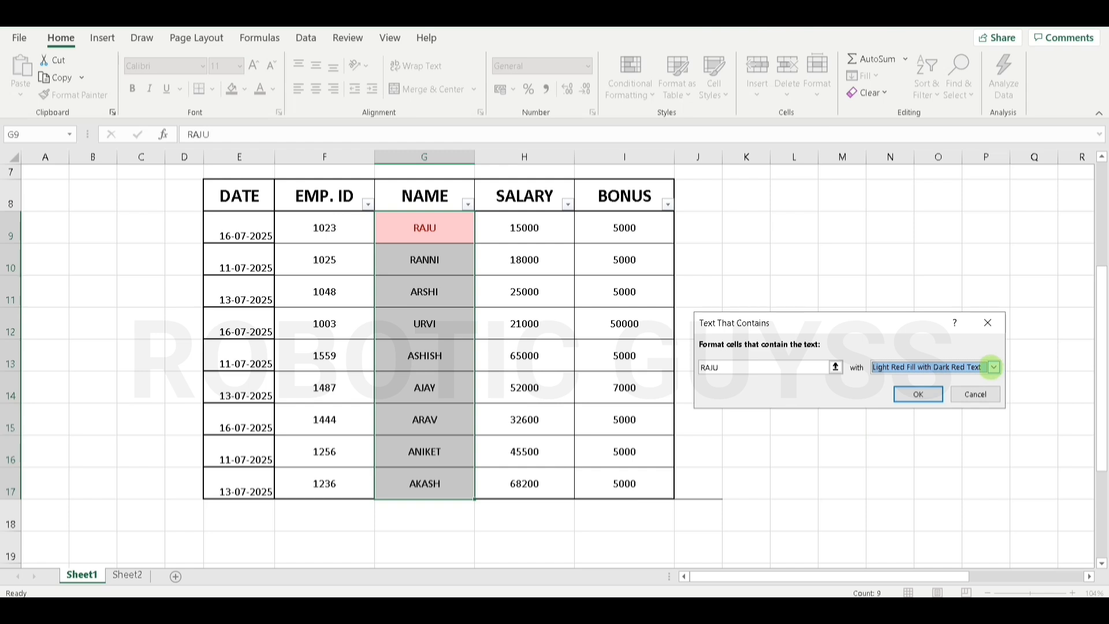
left_click(919, 394)
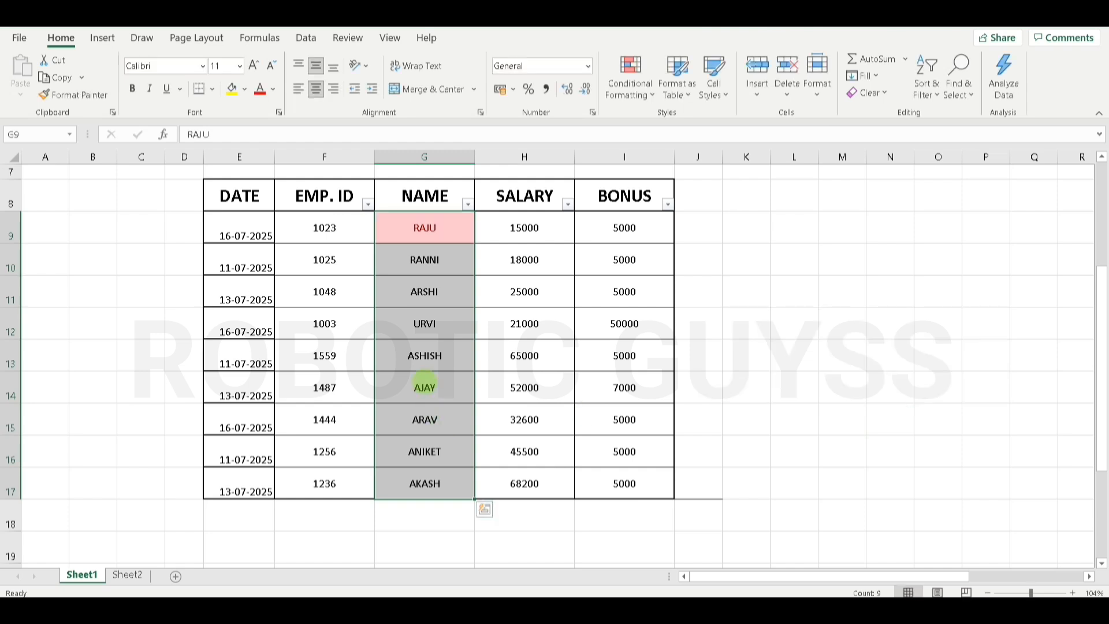
Step: Change the employee name in cell G14 to the same name as in cell G9
left_click(420, 398)
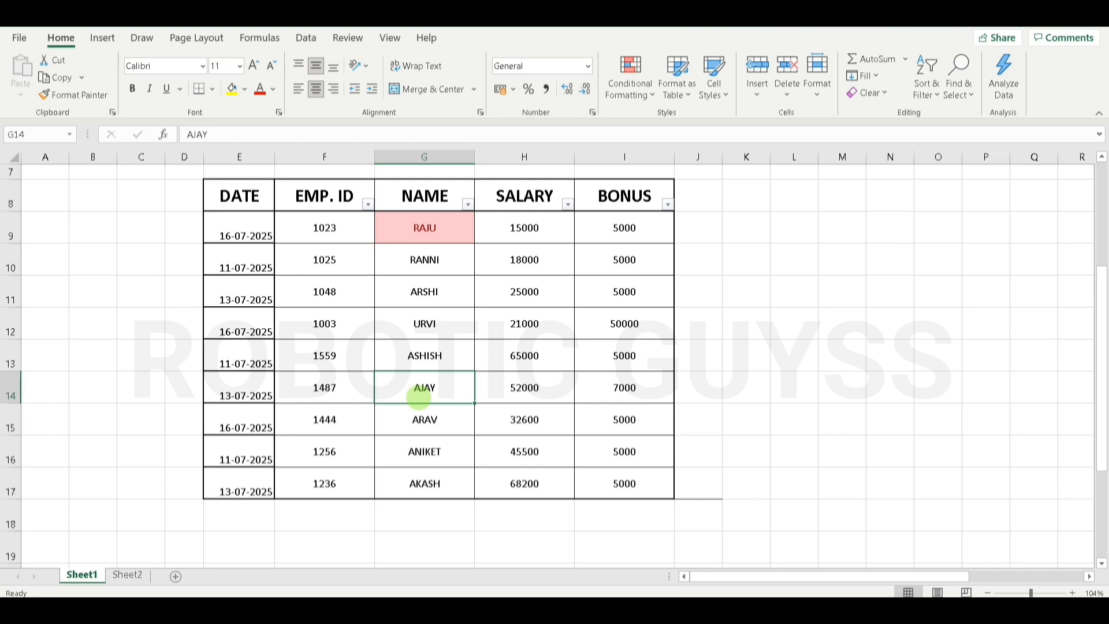
type("RA")
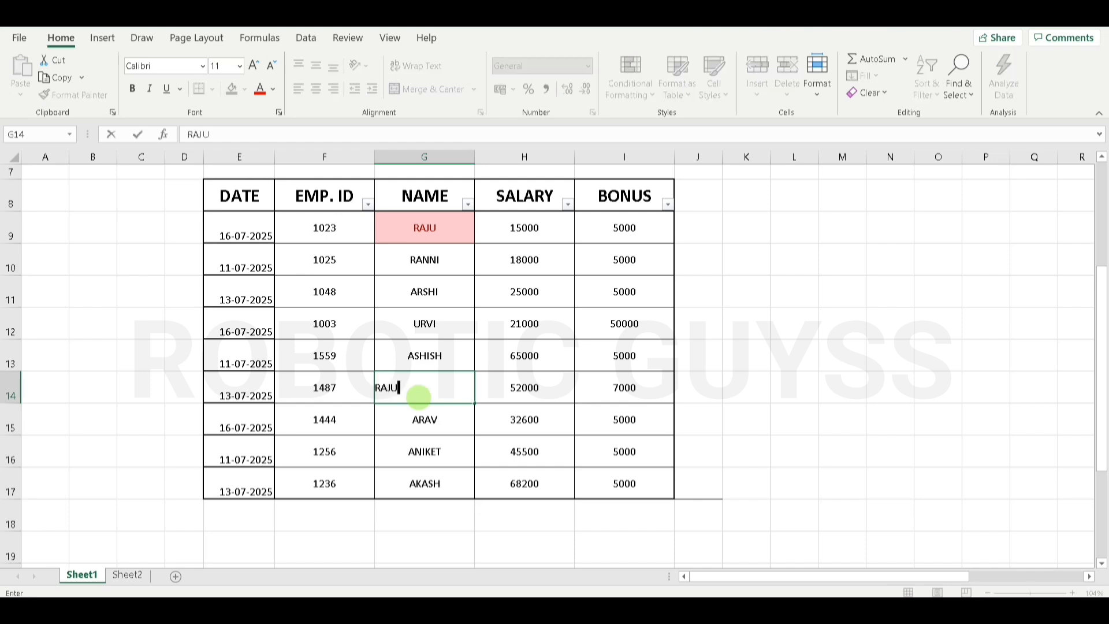
type("JU")
key("Return")
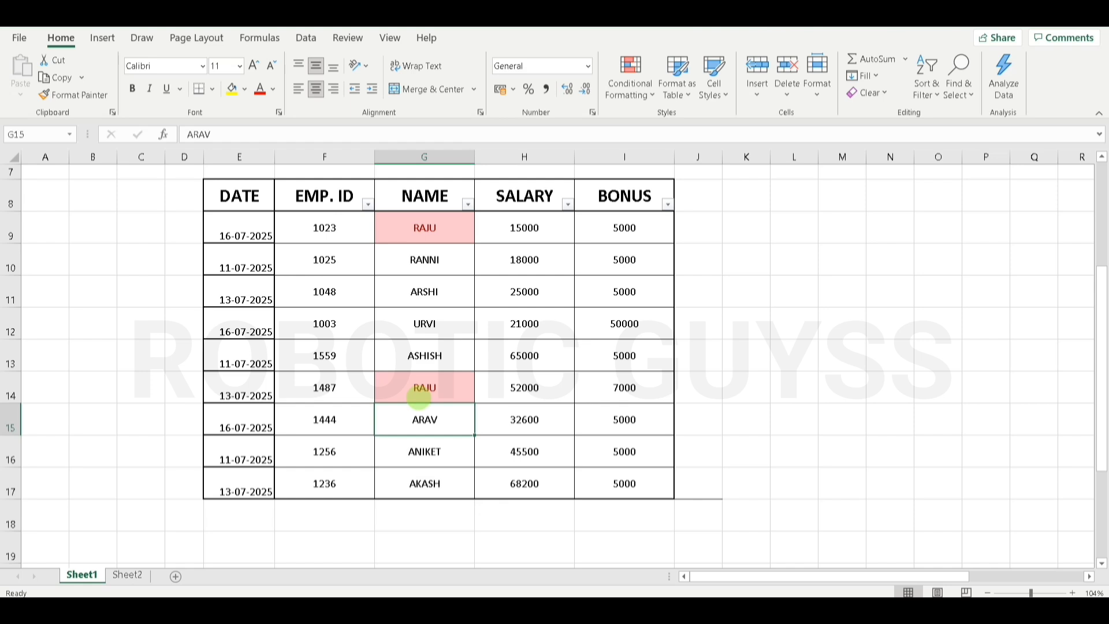
Step: Clear the conditional formatting rules from the entire sheet
left_click(630, 88)
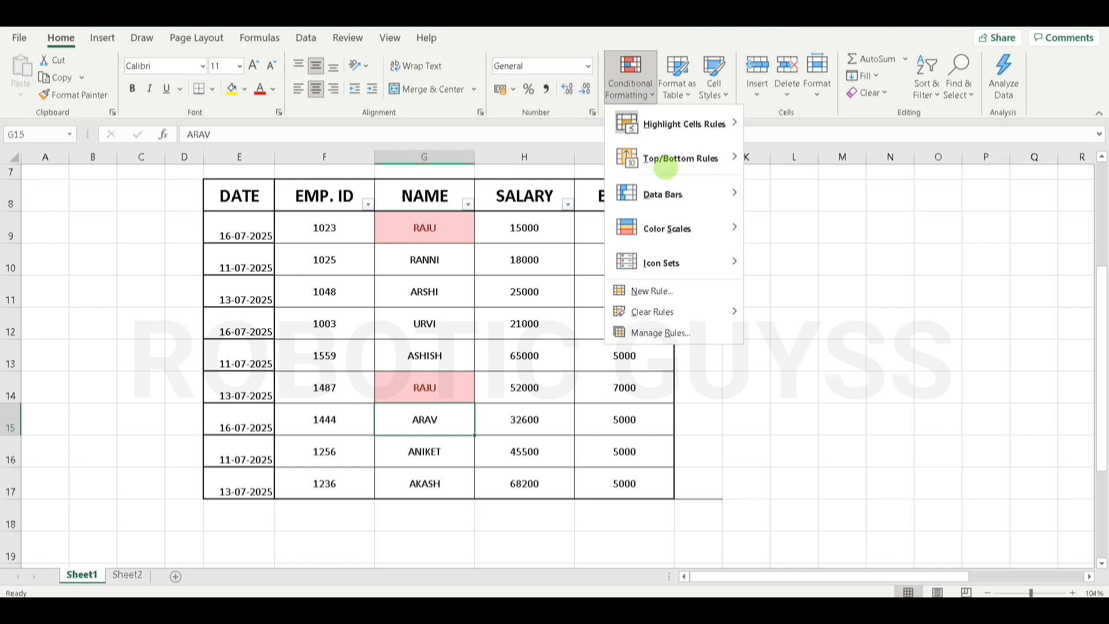
left_click(711, 381)
left_click_drag(397, 227, 410, 491)
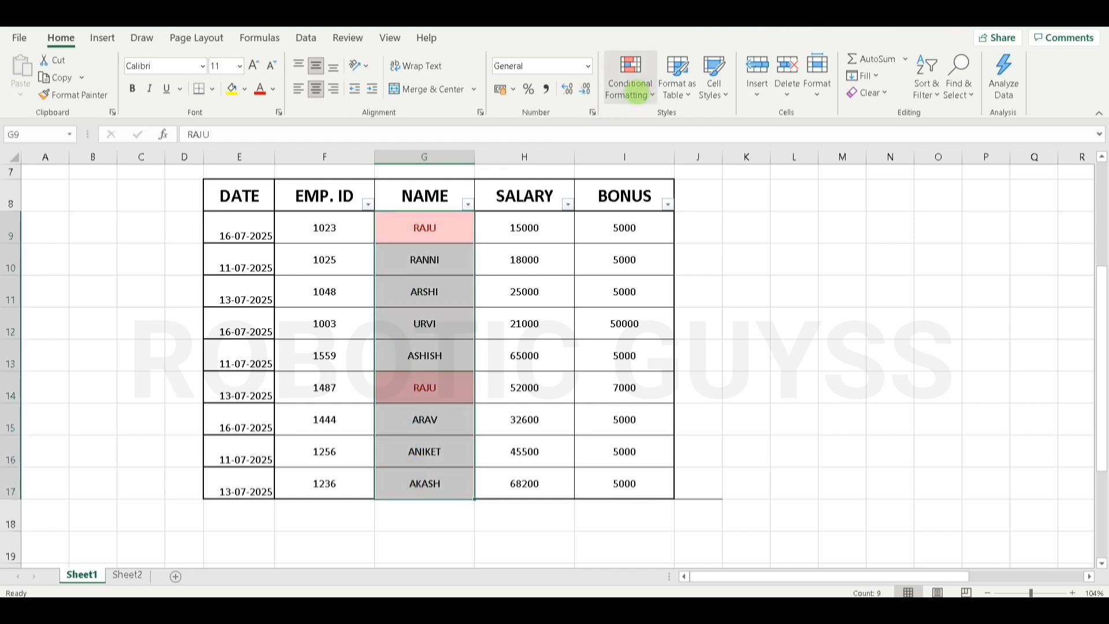
left_click(634, 92)
mouse_move(653, 312)
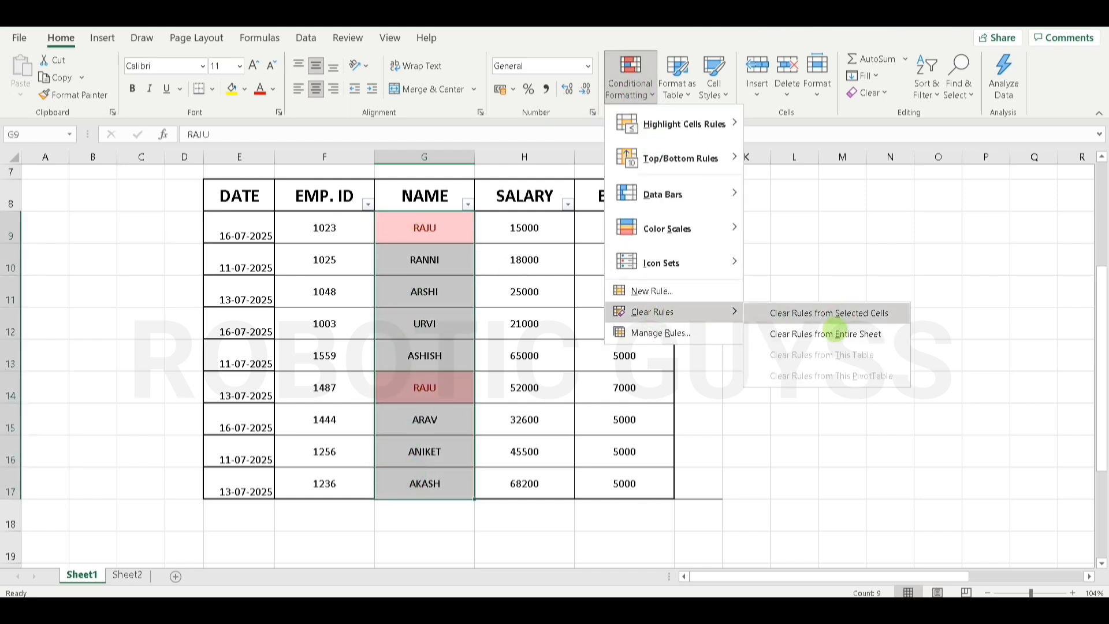
left_click(826, 334)
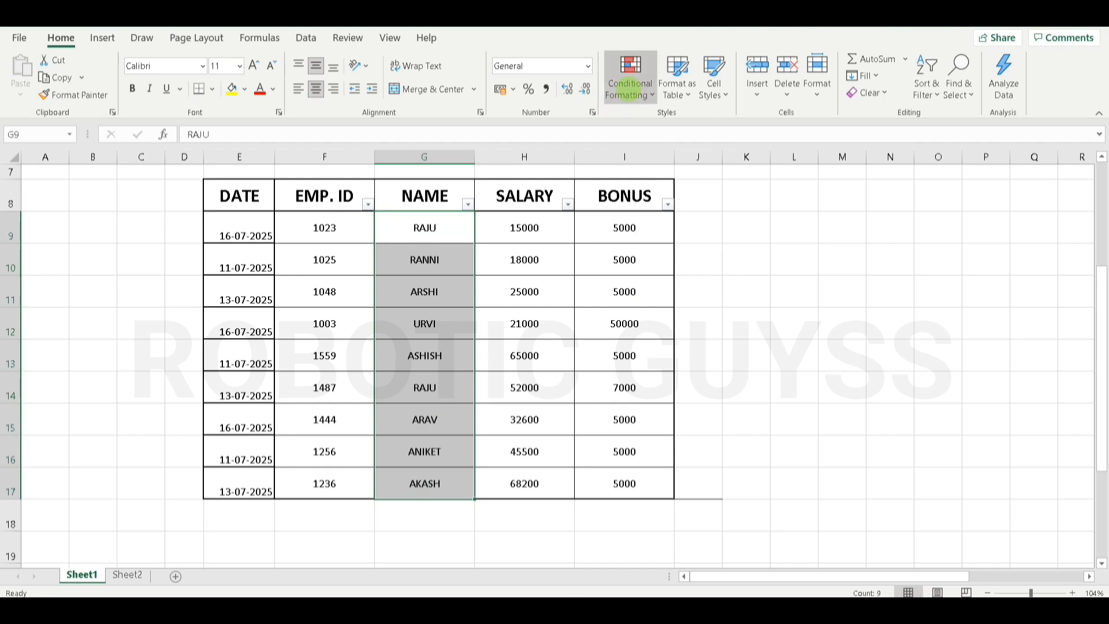
left_click(629, 87)
mouse_move(682, 124)
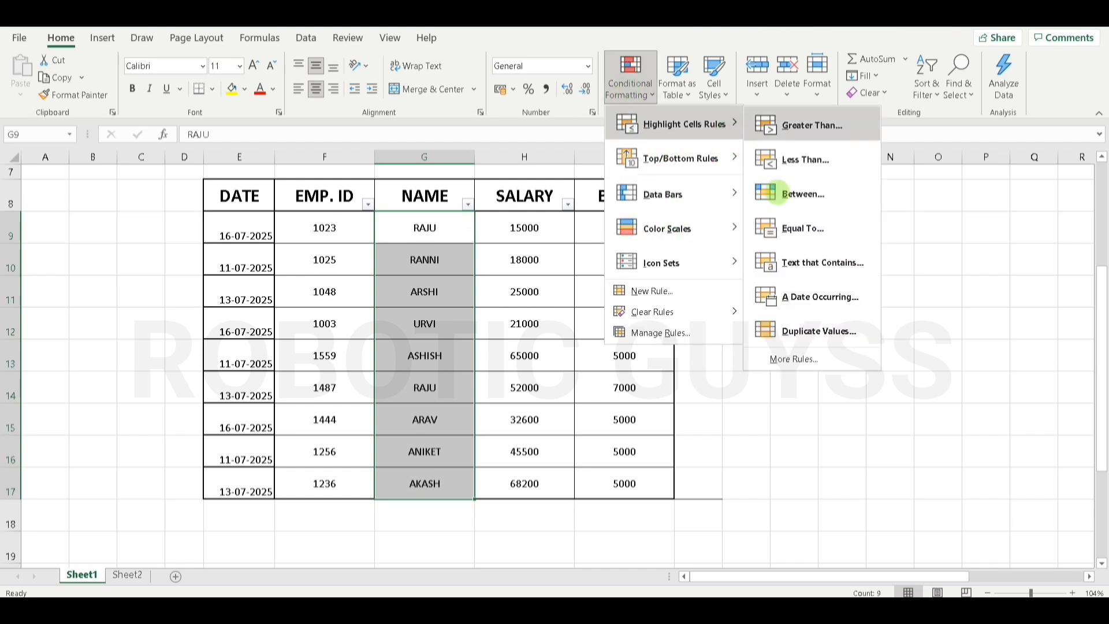
left_click(817, 265)
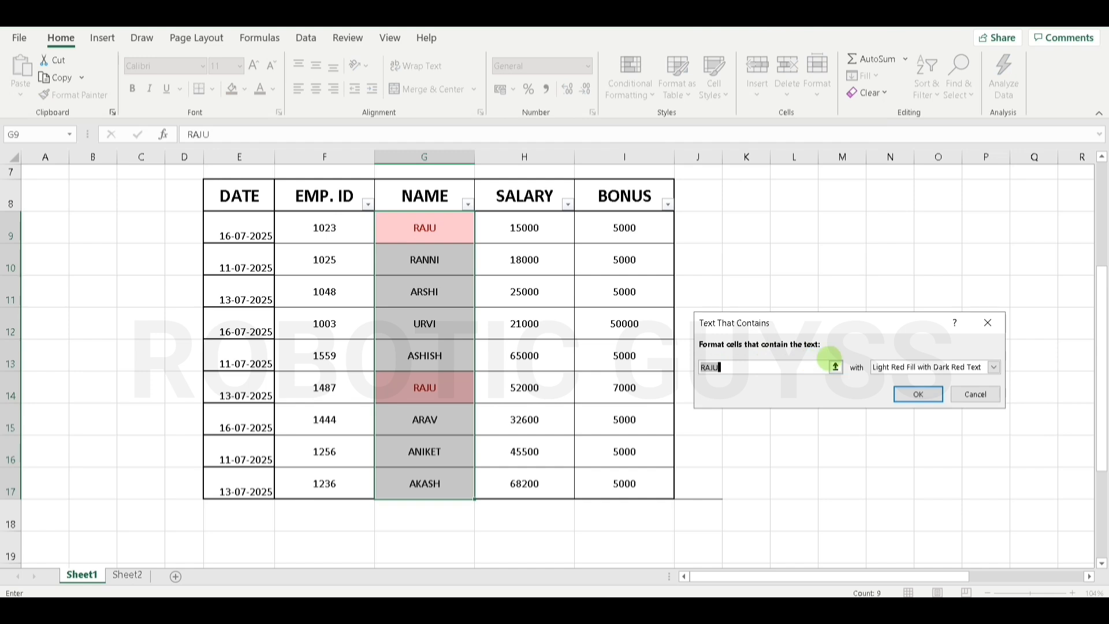
left_click(960, 394)
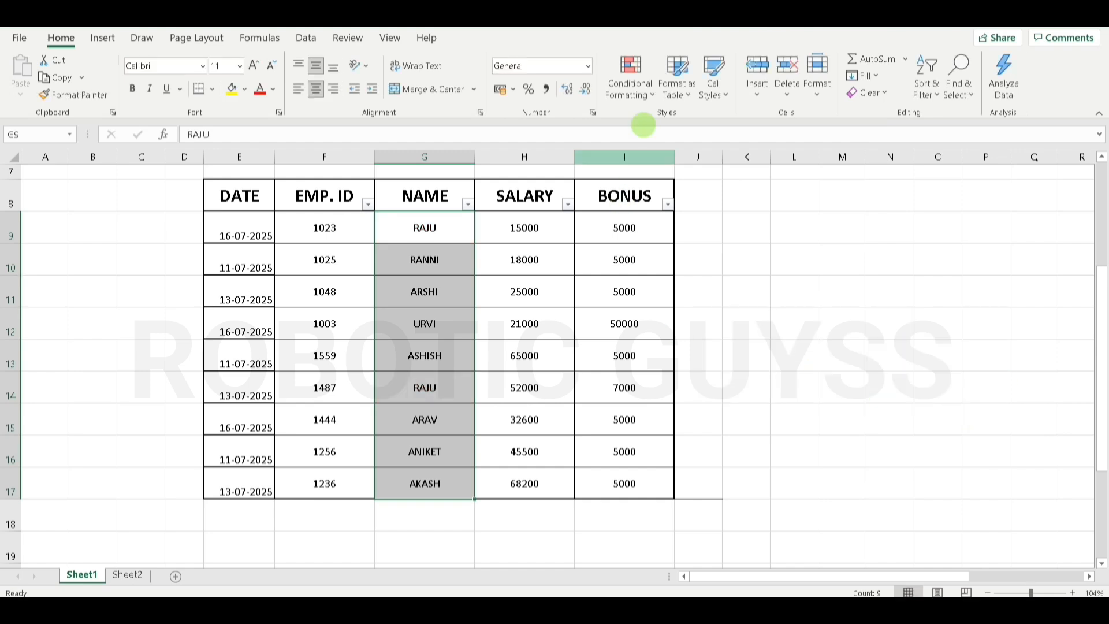
left_click(630, 81)
mouse_move(734, 227)
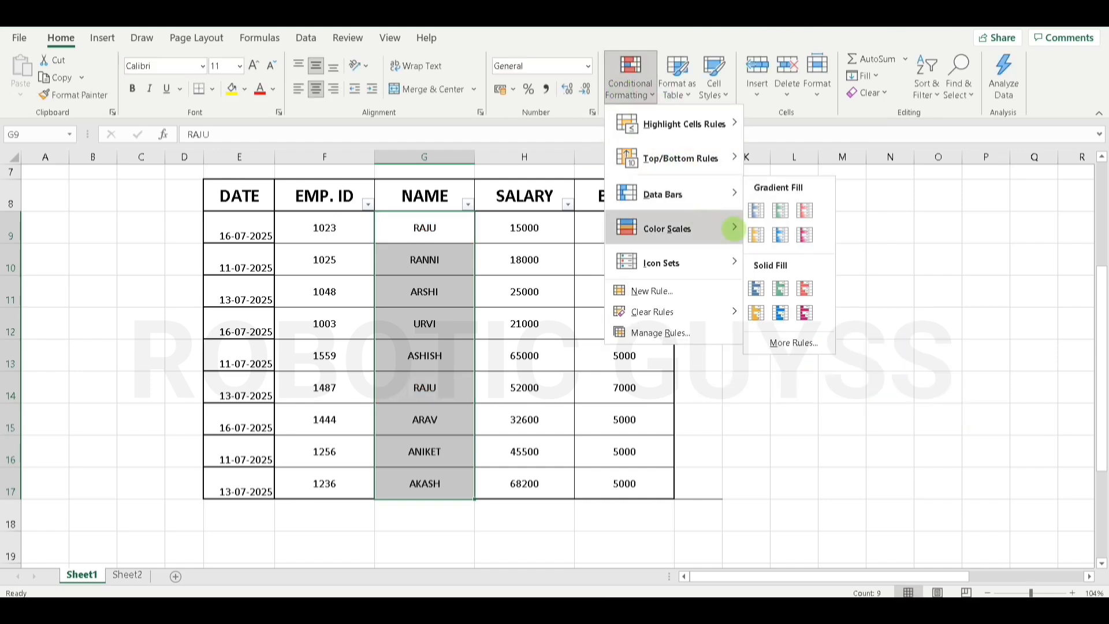
mouse_move(723, 123)
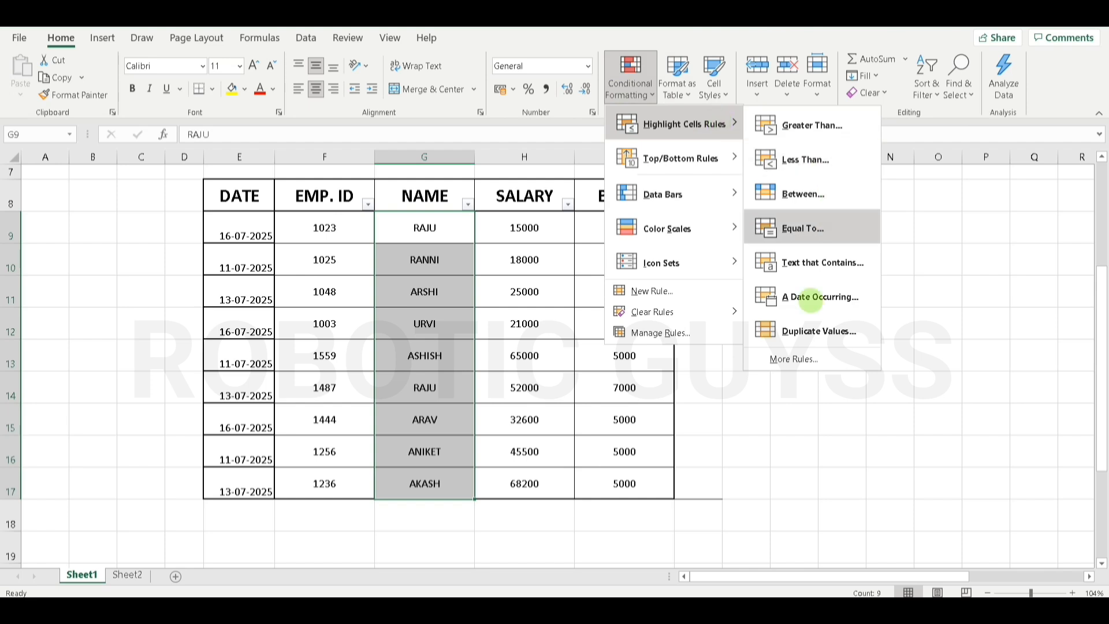
left_click(812, 443)
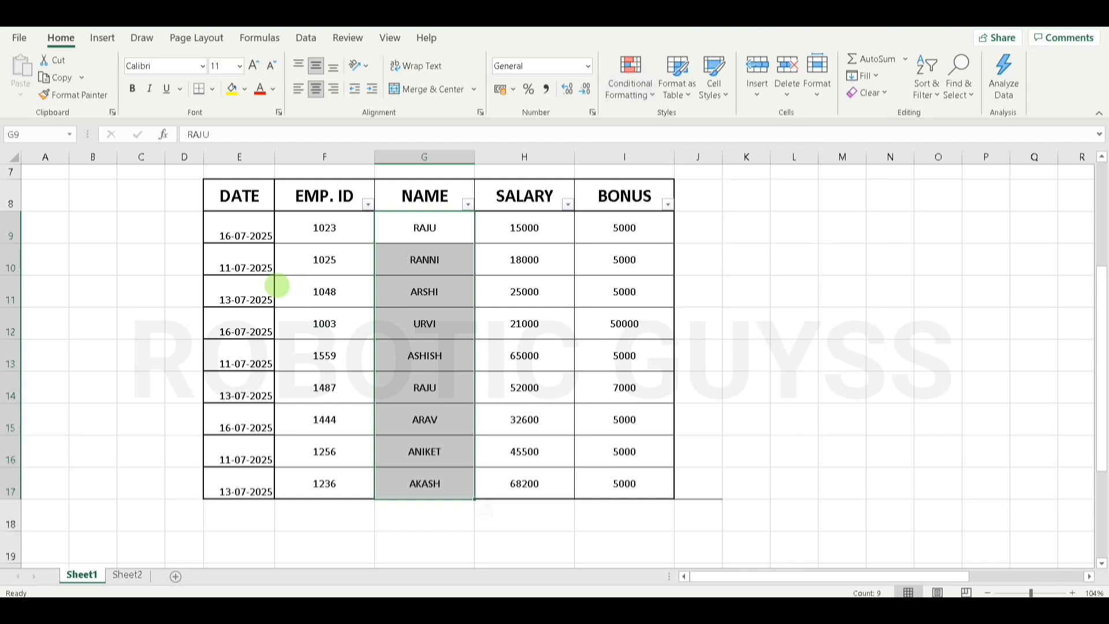
Step: Start an A Date Occurring rule on the DATE cells E9:E18 and preview Today with Light Red Fill with Dark Red Text
left_click(257, 231)
left_click_drag(252, 257, 237, 529)
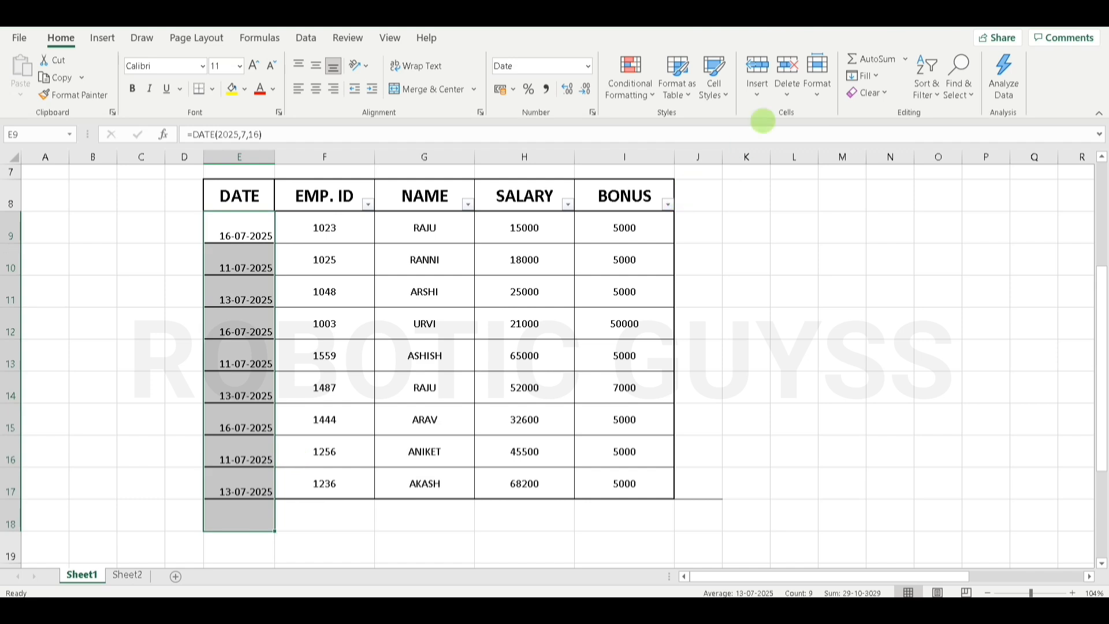
left_click(639, 101)
mouse_move(682, 124)
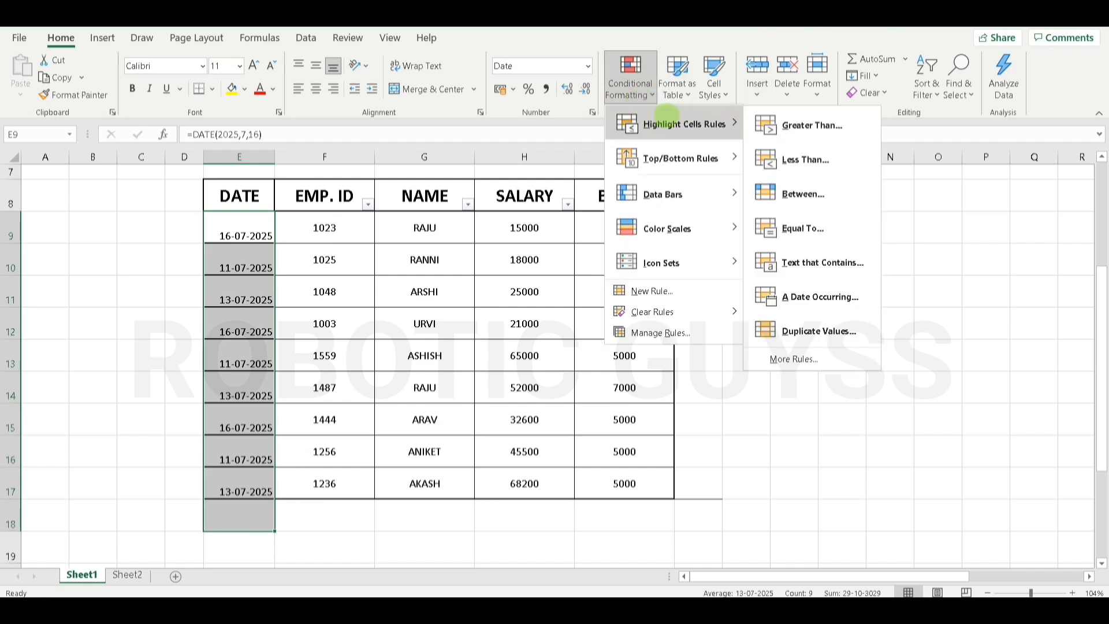
left_click(826, 294)
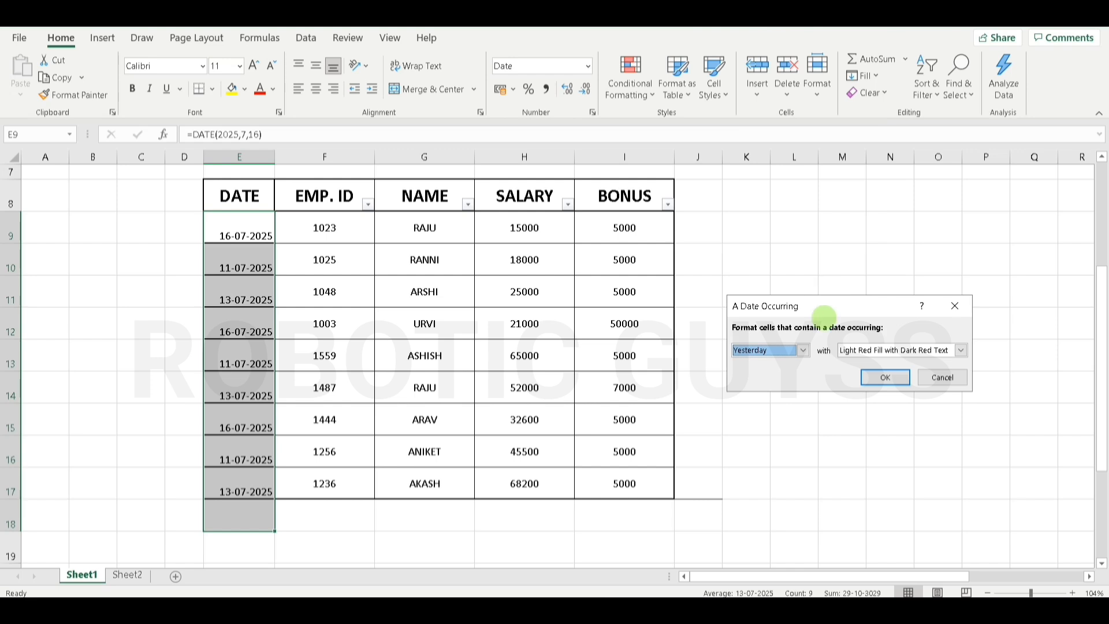
left_click(803, 350)
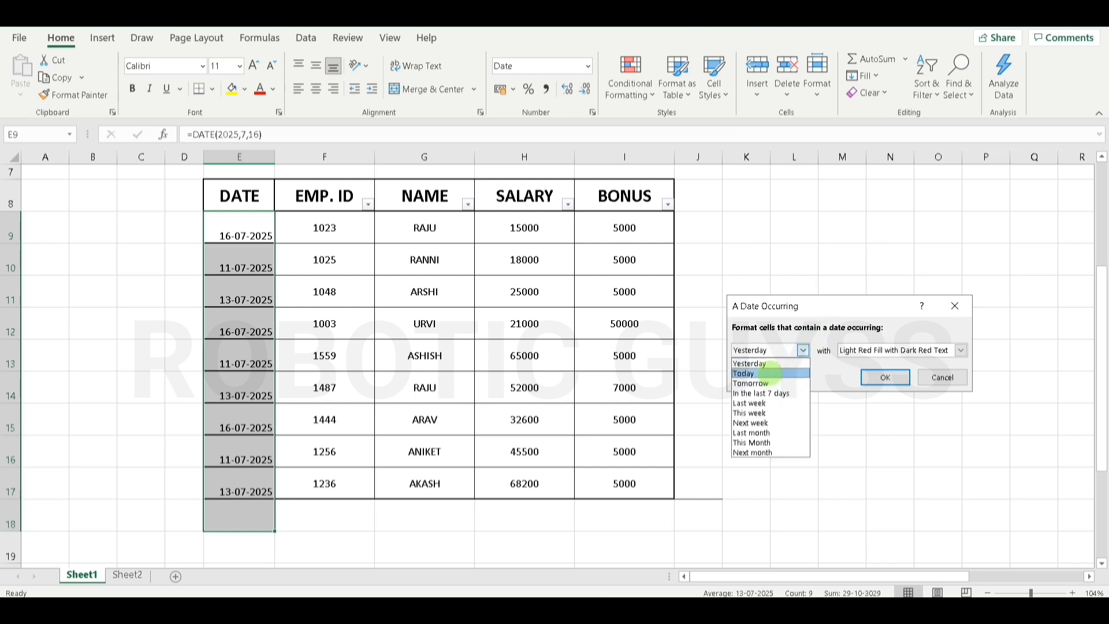
left_click(771, 374)
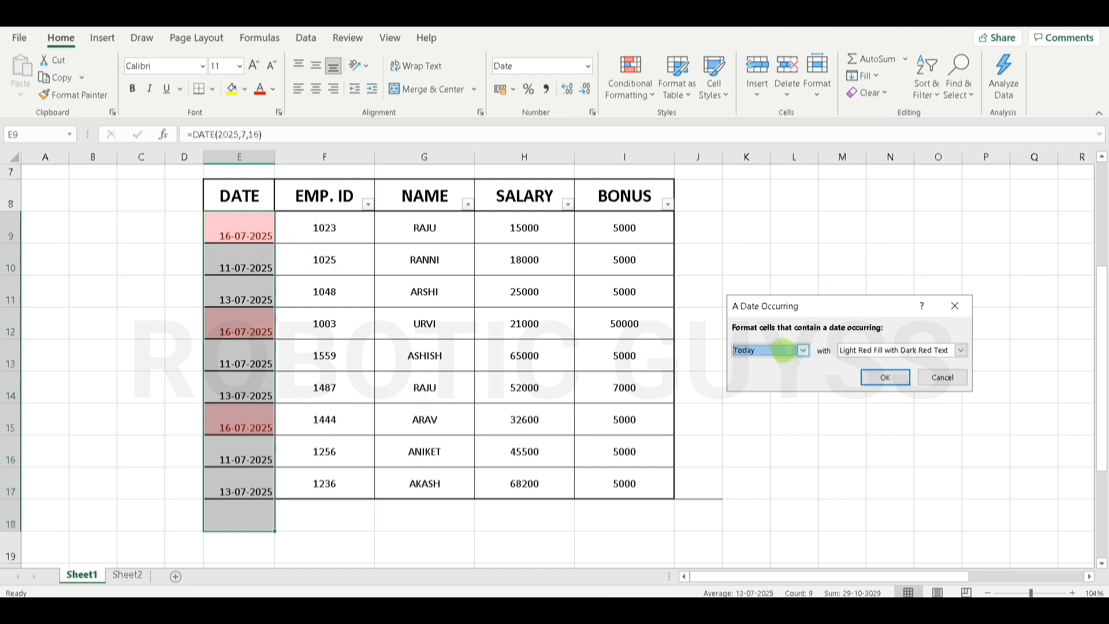
Step: Preview the In the last 7 days and Last week periods for the date rule
left_click(803, 350)
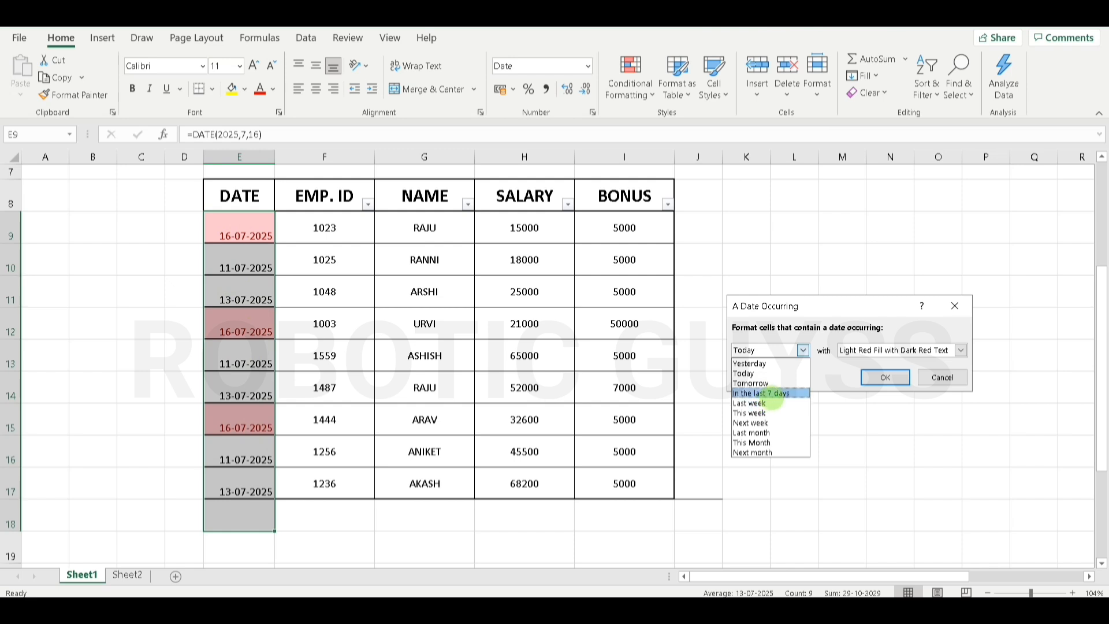
left_click(772, 395)
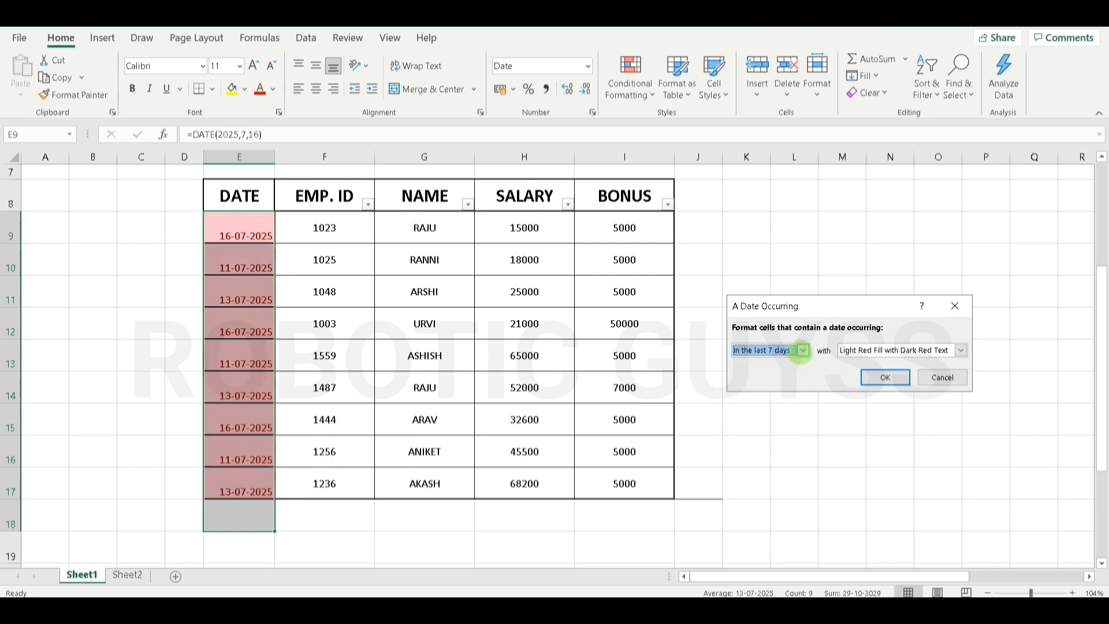
left_click(803, 350)
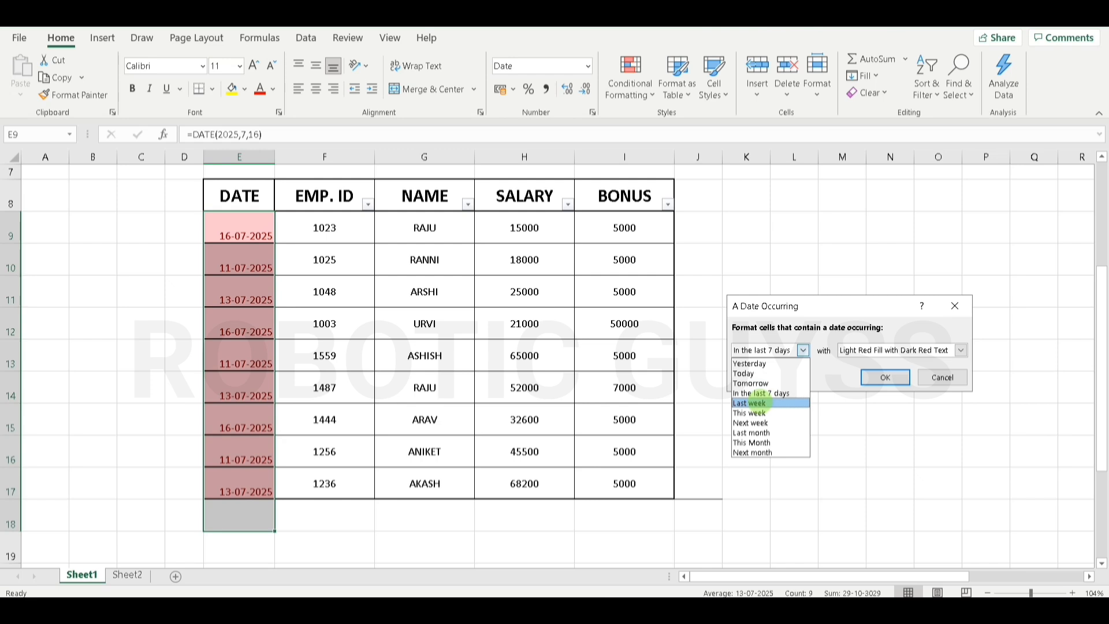
left_click(757, 402)
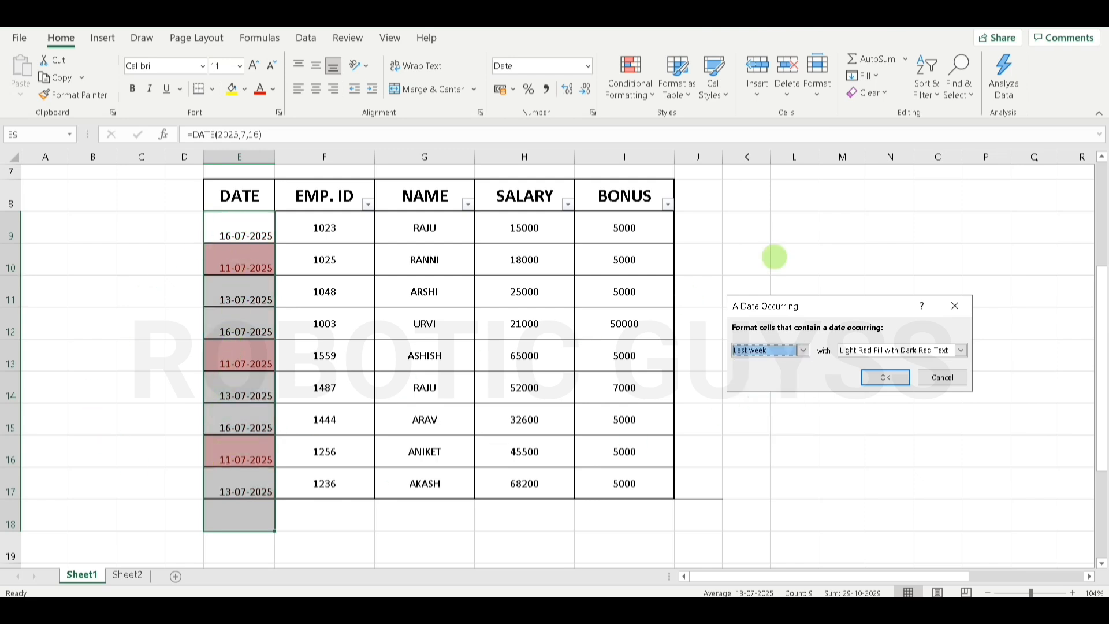
left_click(783, 350)
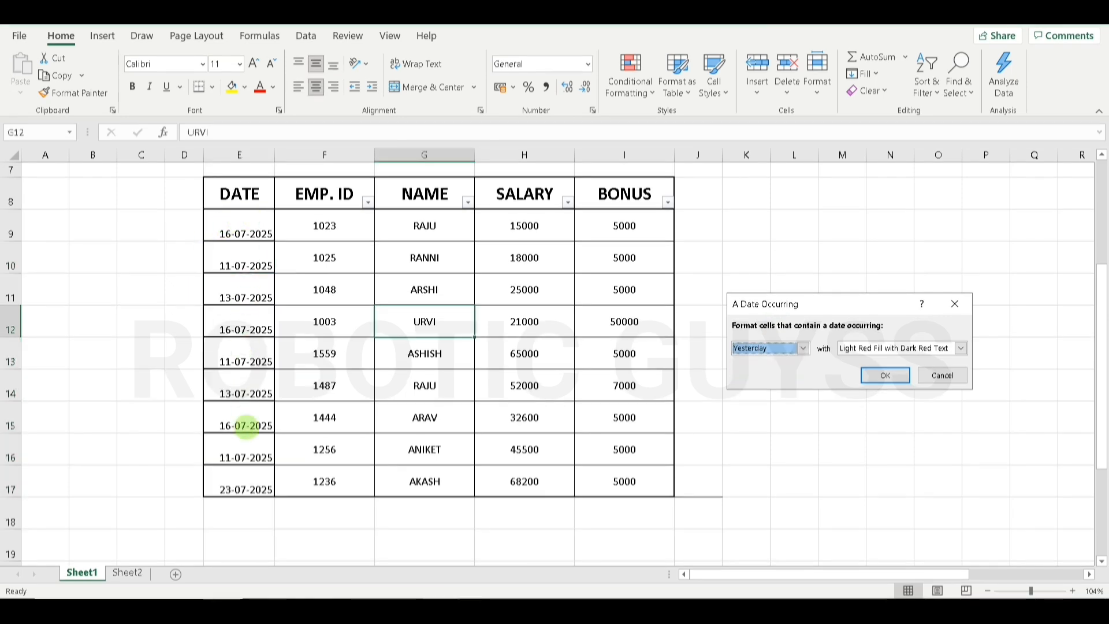
Step: Apply the A Date Occurring rule to cell G12 with This week and Light Red Fill with Dark Red Text
left_click(774, 348)
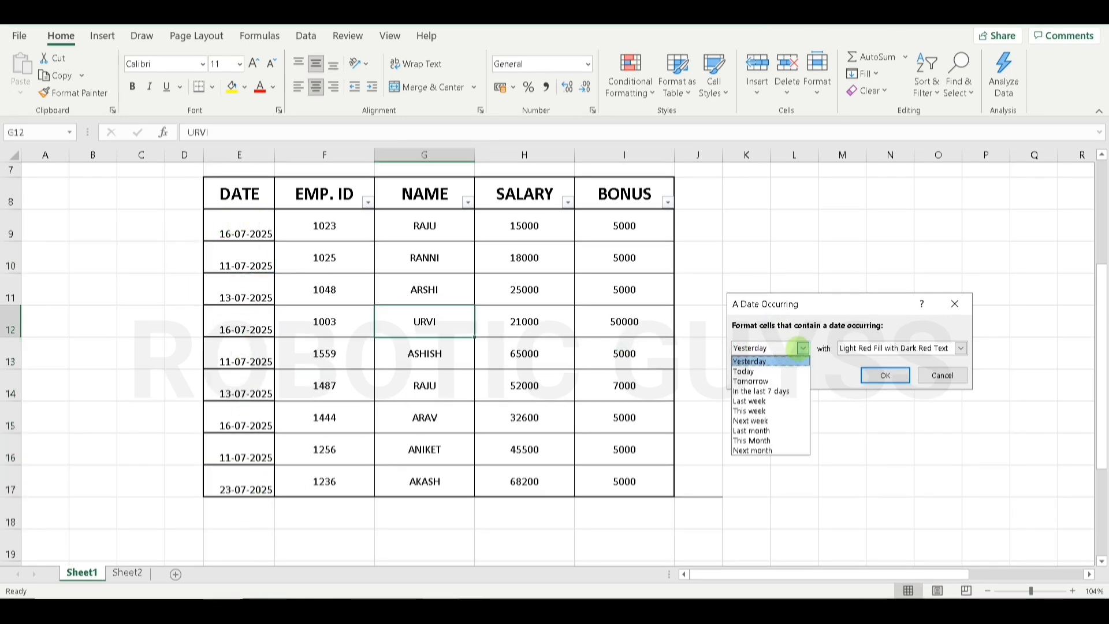
left_click(773, 411)
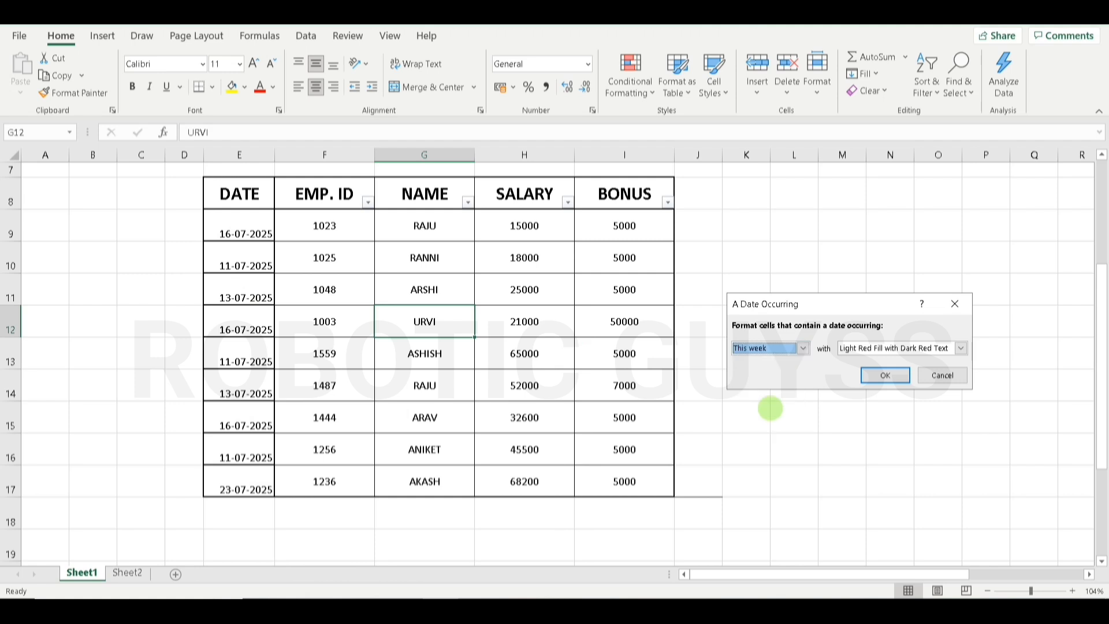
left_click(872, 377)
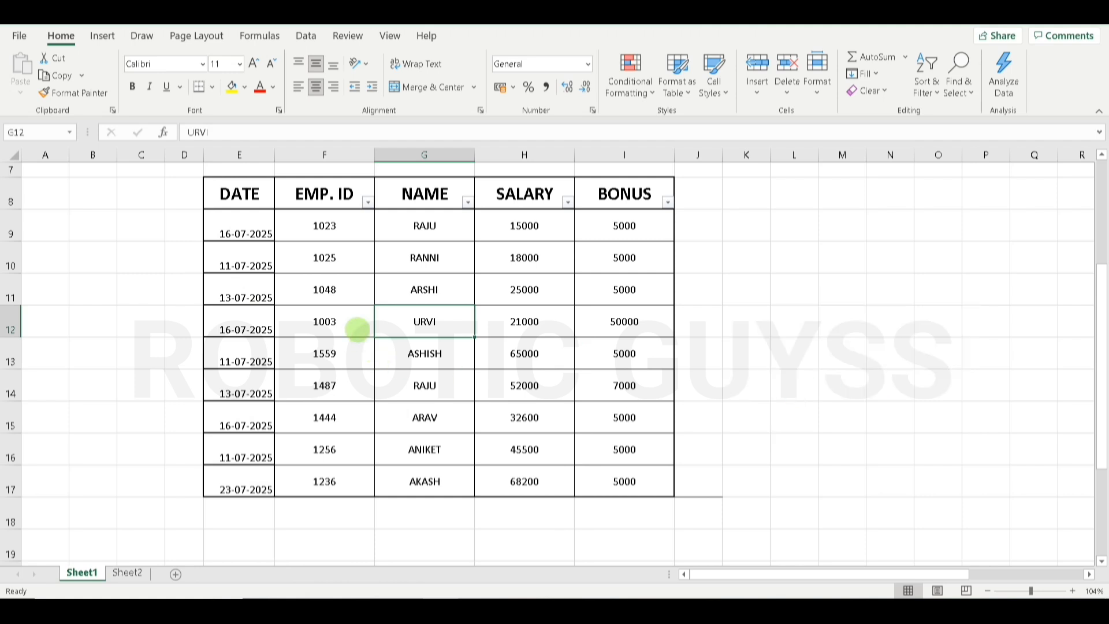
Step: Apply an A Date Occurring rule to the DATE cells E9:E17 for Next week with Light Red Fill with Dark Red Text
left_click_drag(244, 221, 254, 486)
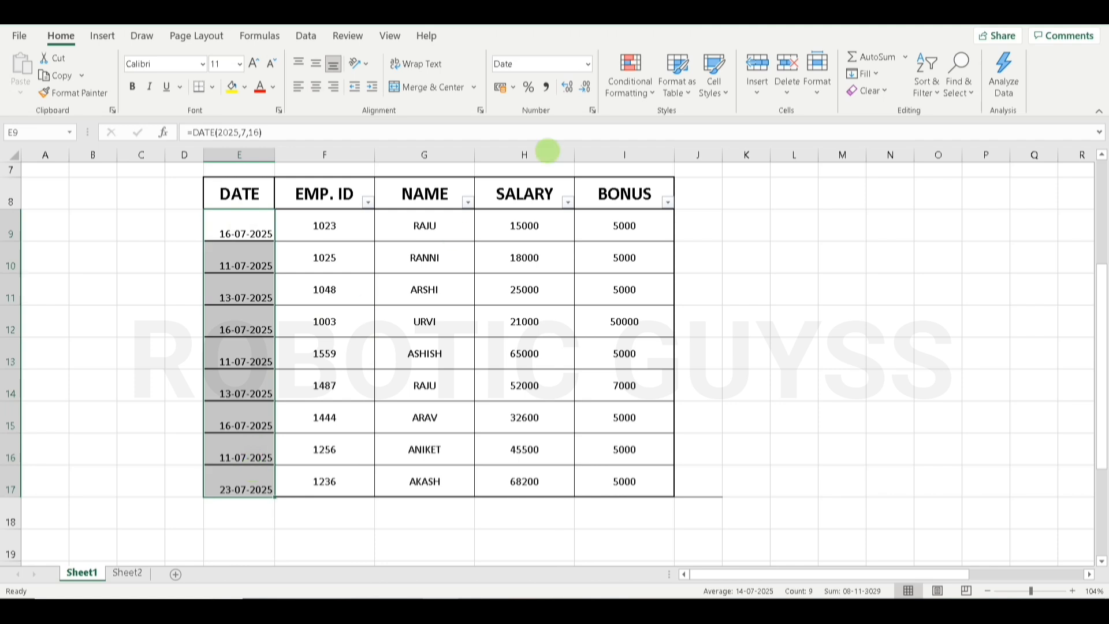
left_click(630, 81)
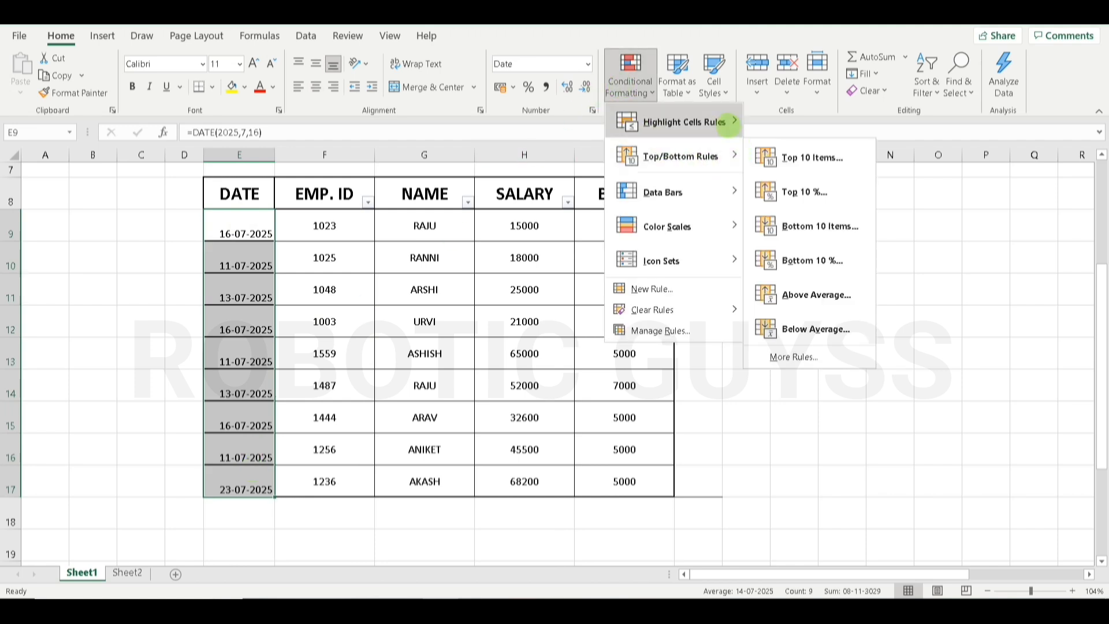
mouse_move(732, 122)
left_click(805, 296)
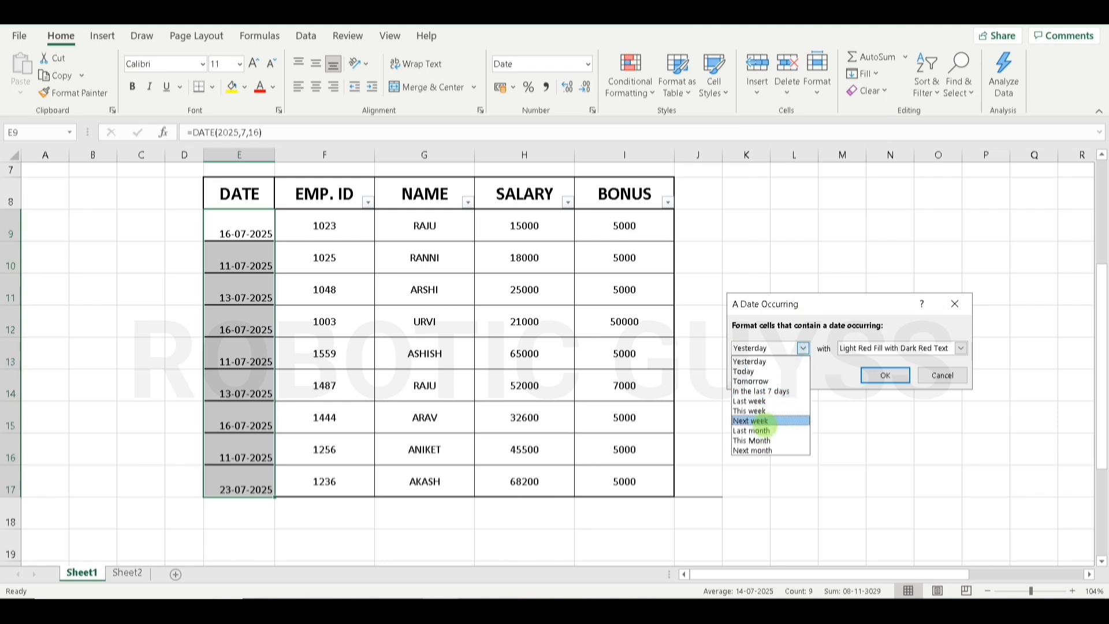
left_click(750, 421)
left_click(885, 373)
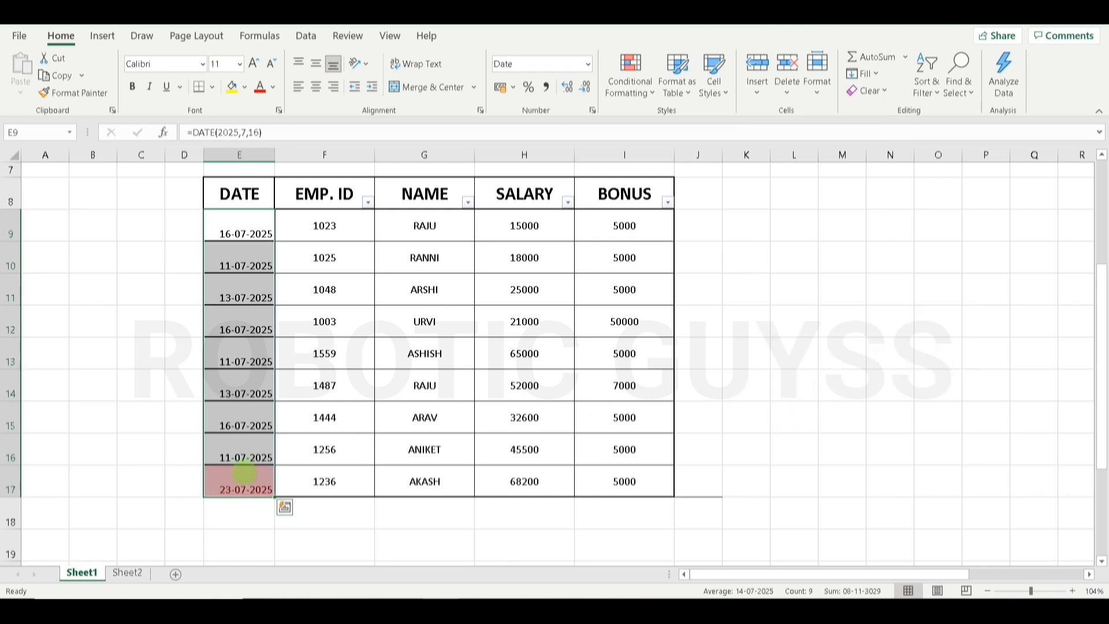
left_click(241, 488)
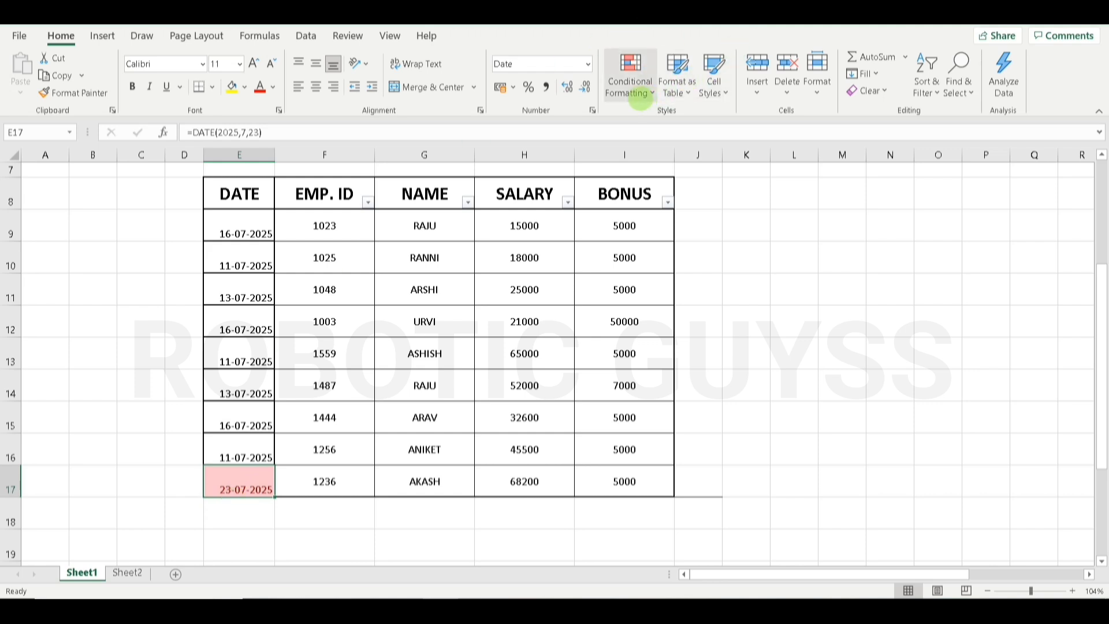
left_click(636, 92)
mouse_move(682, 122)
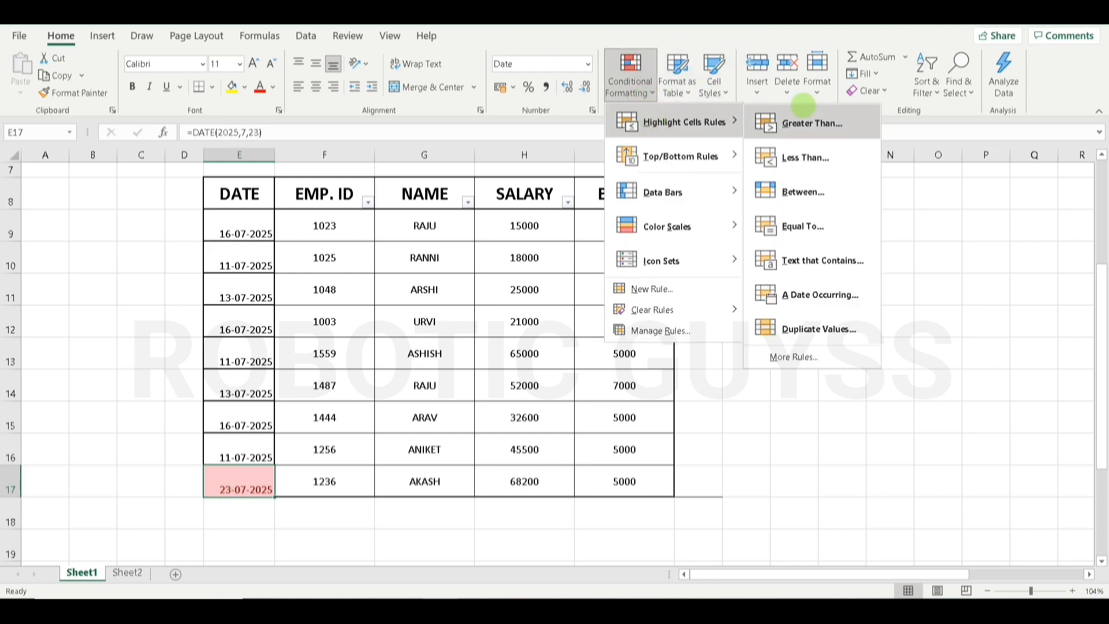
mouse_move(698, 173)
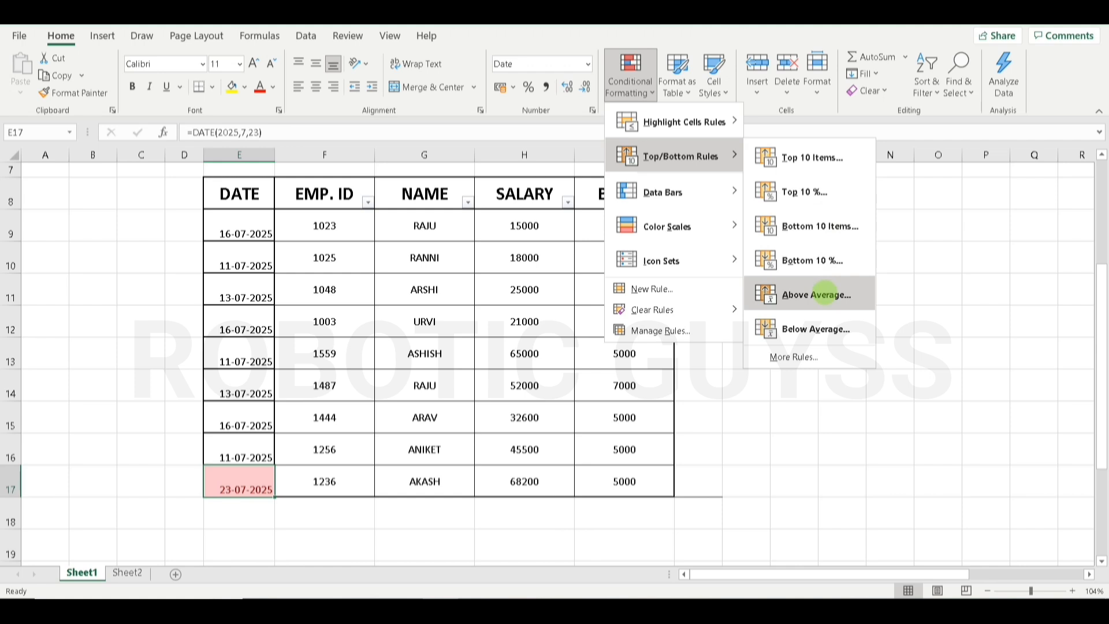
left_click(954, 278)
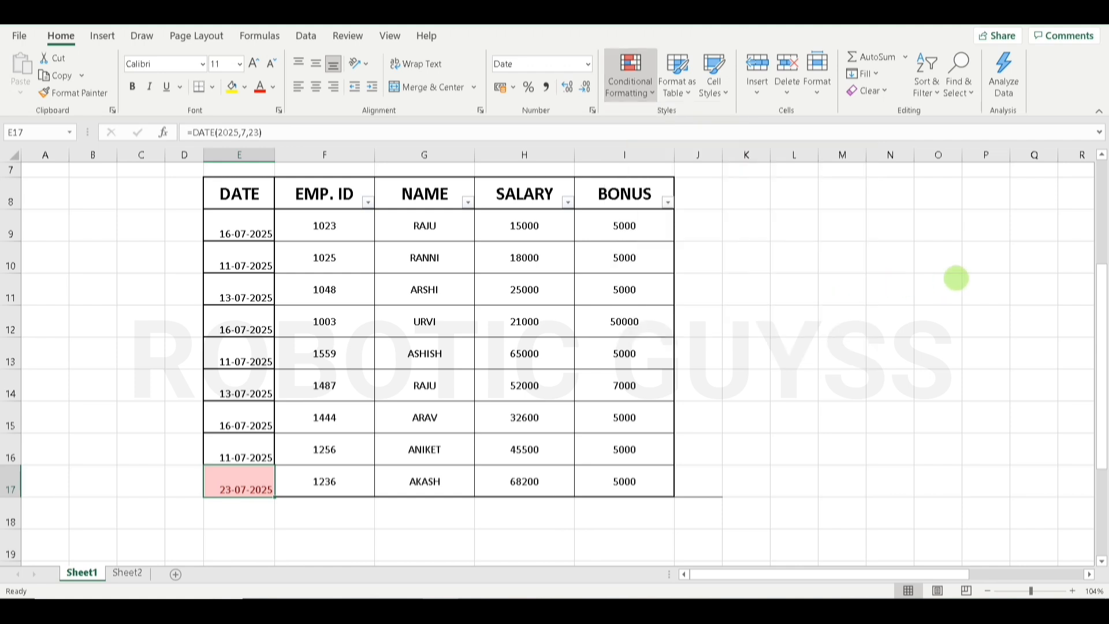
Step: Clear all conditional formatting rules from the entire sheet
left_click_drag(549, 224, 533, 478)
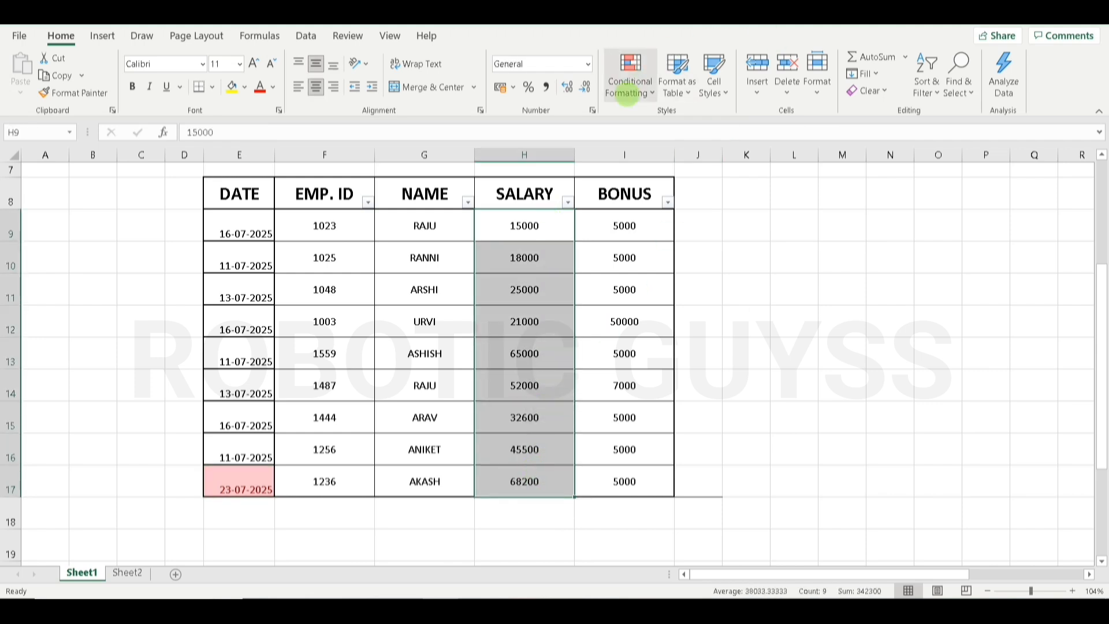
left_click(630, 78)
mouse_move(709, 309)
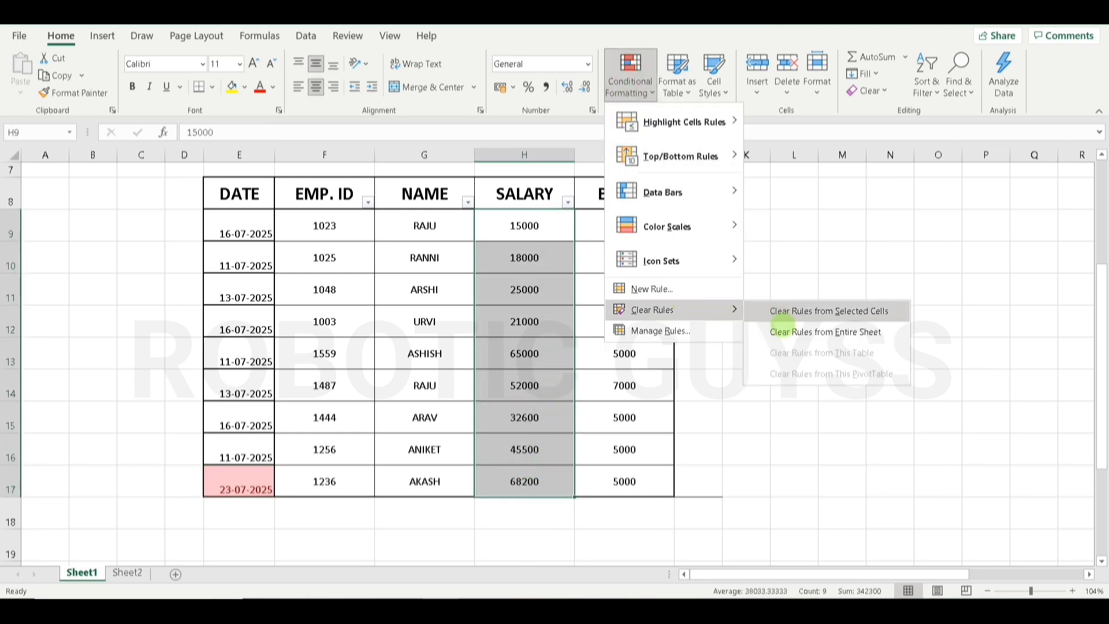
left_click(784, 333)
left_click(512, 261)
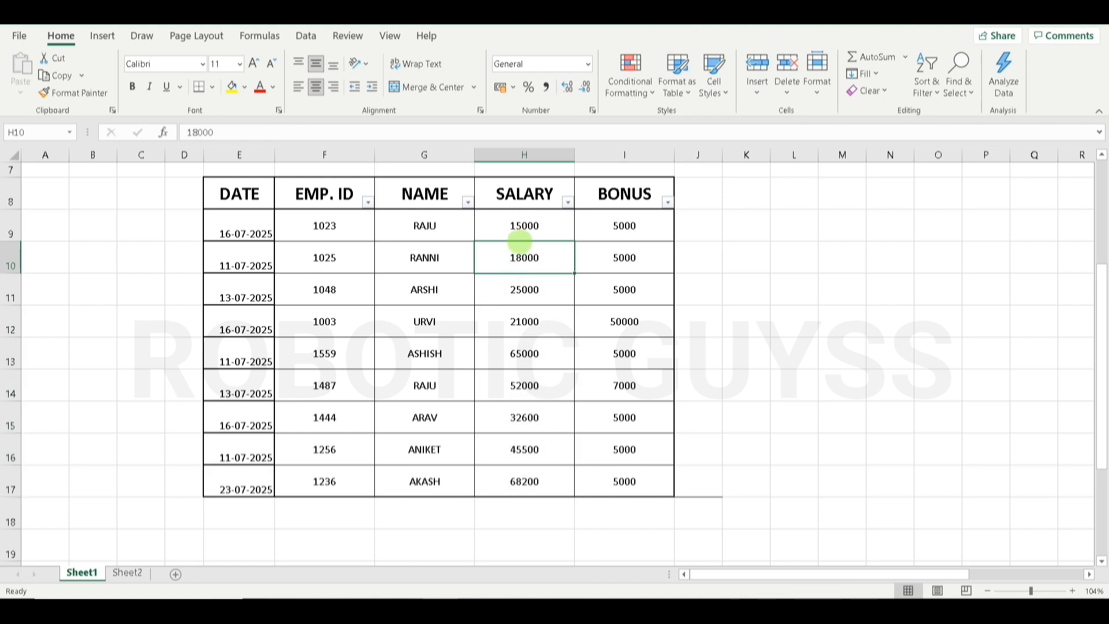
Step: Preview a Top 10 Items rule on the SALARY cells H9:H17, lower the rank count to 4, and cancel the rule
left_click_drag(522, 227, 522, 488)
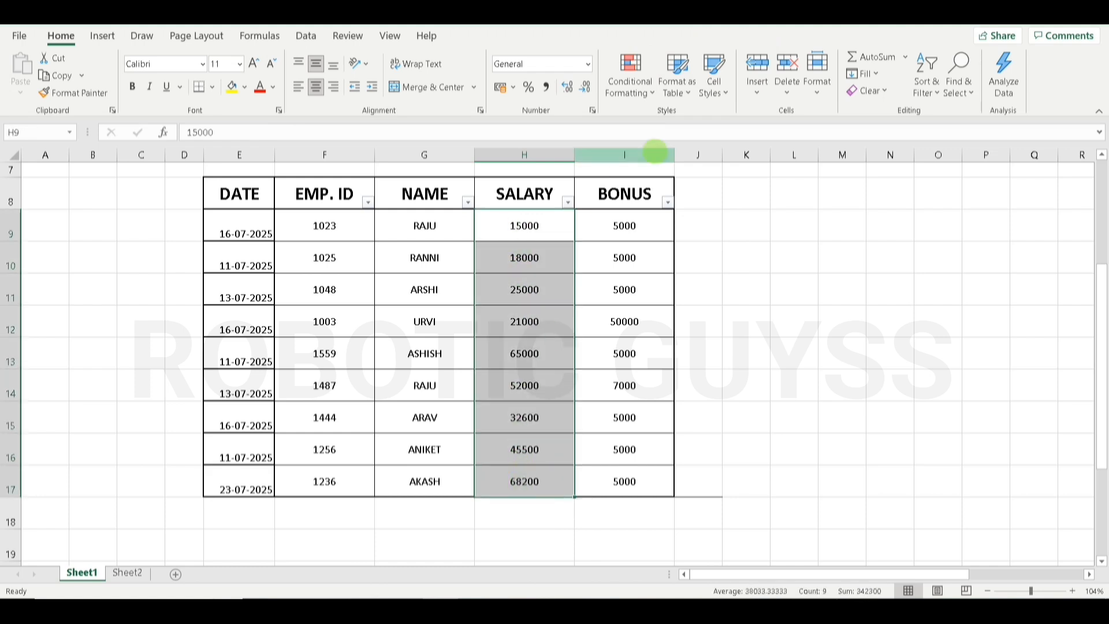
left_click(641, 89)
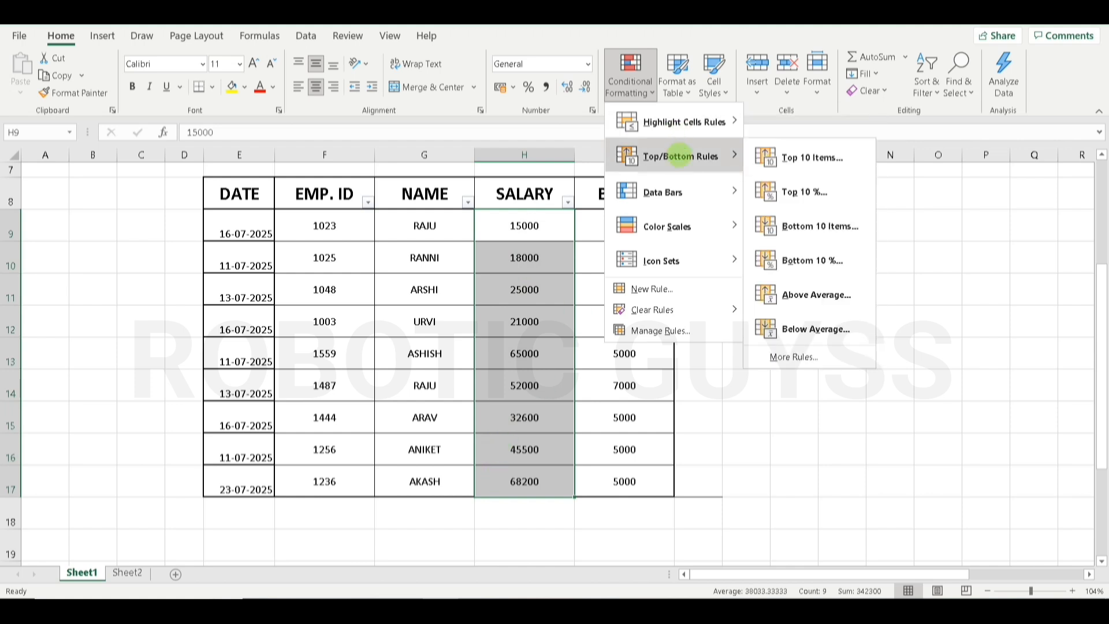
left_click(798, 147)
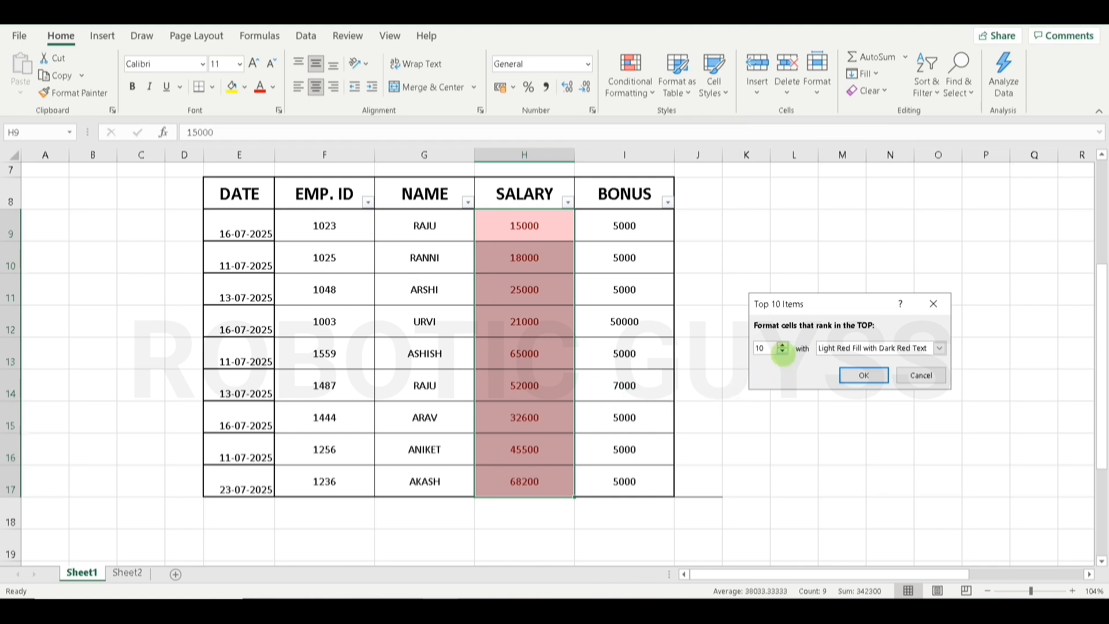
left_click(784, 352)
left_click(784, 352)
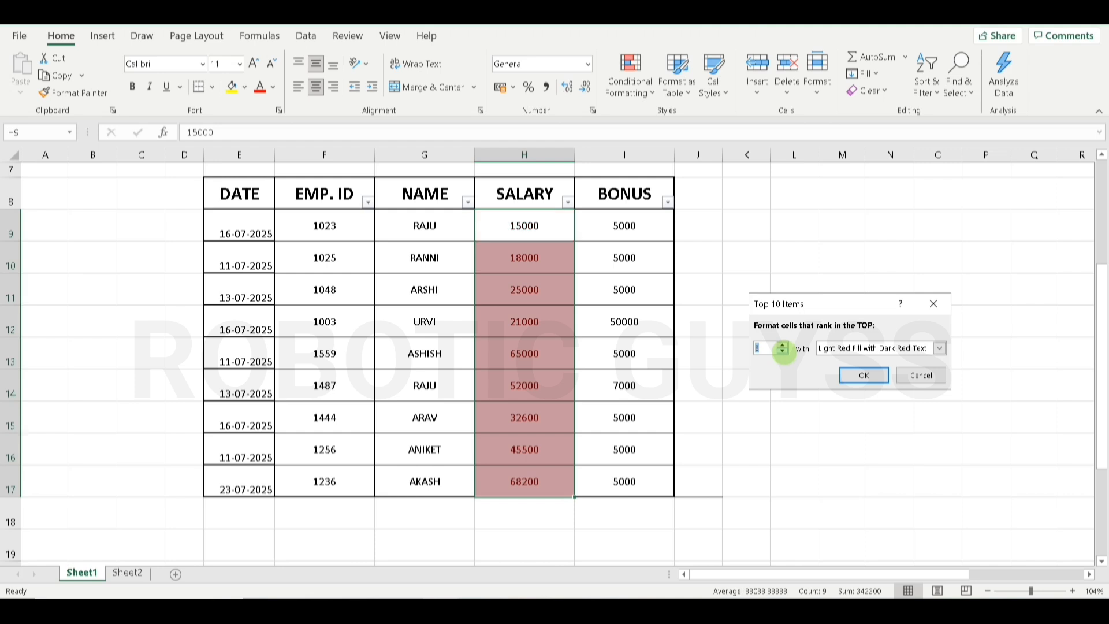
left_click(784, 352)
left_click(784, 352)
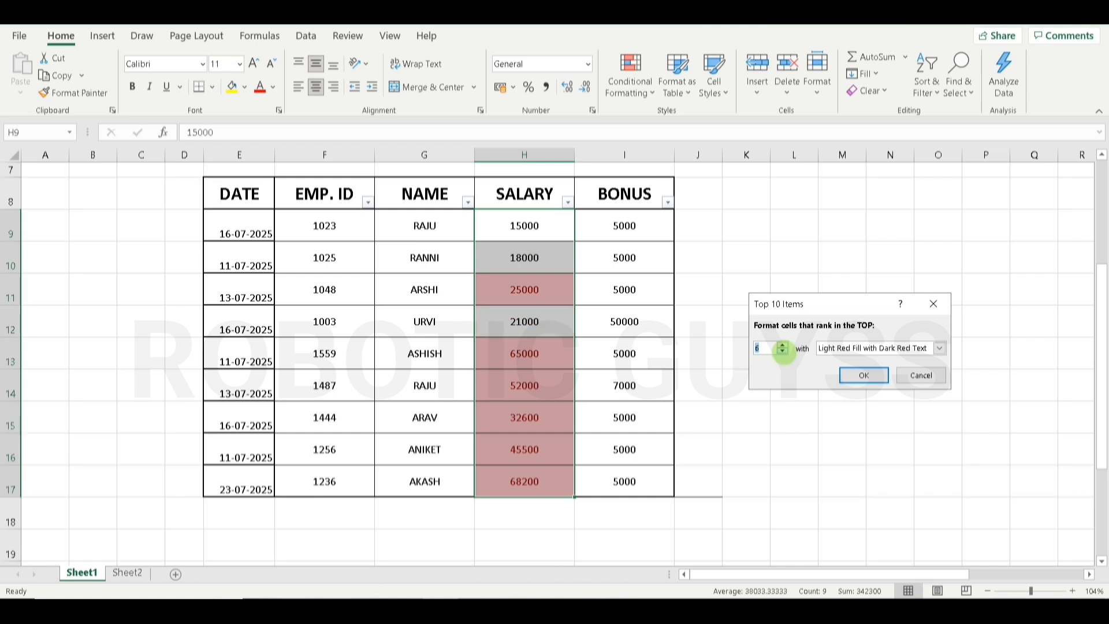
left_click(783, 352)
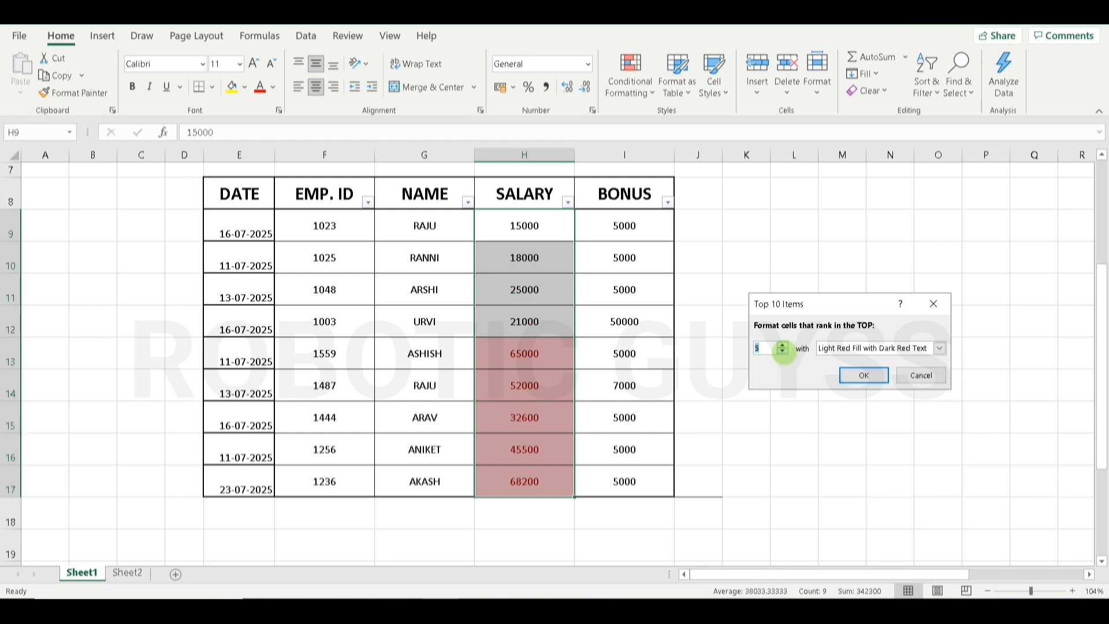
left_click(783, 352)
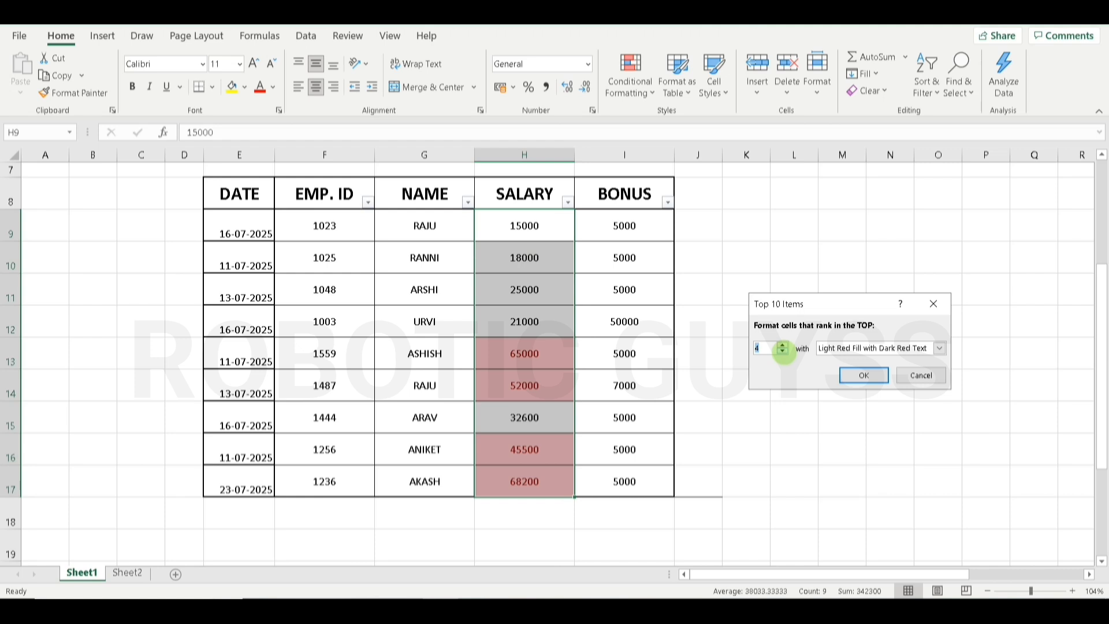
left_click(940, 348)
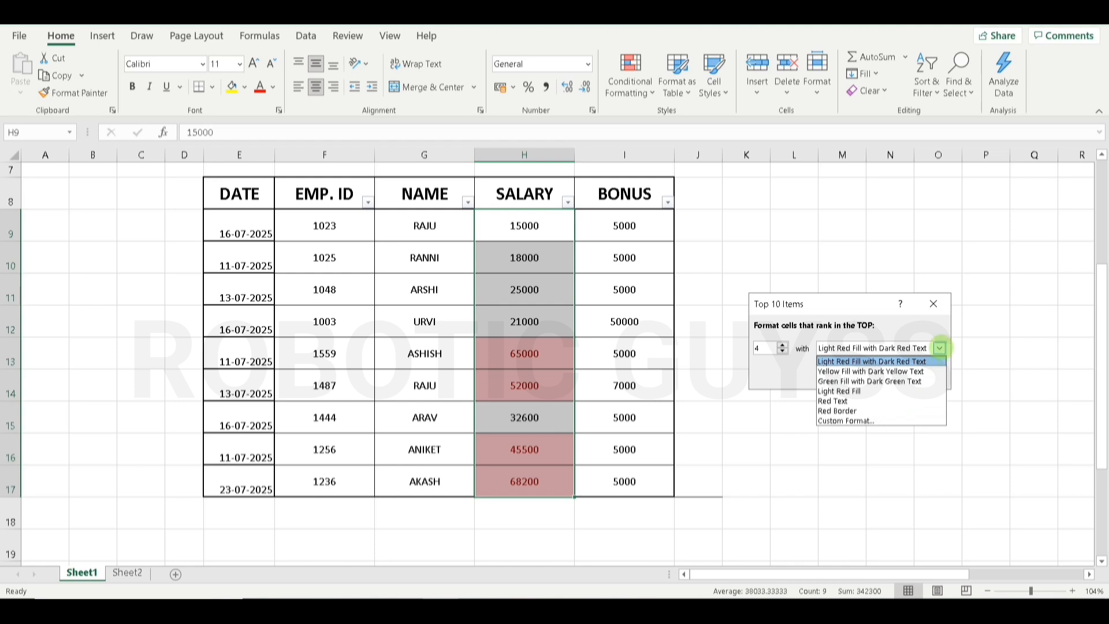
left_click(940, 347)
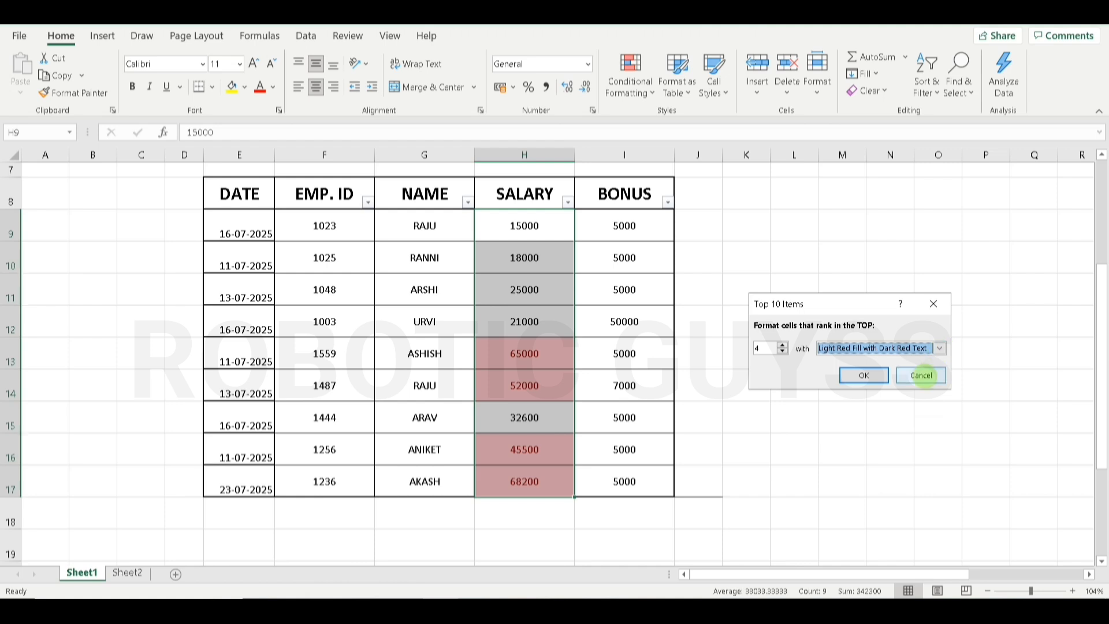
left_click(922, 375)
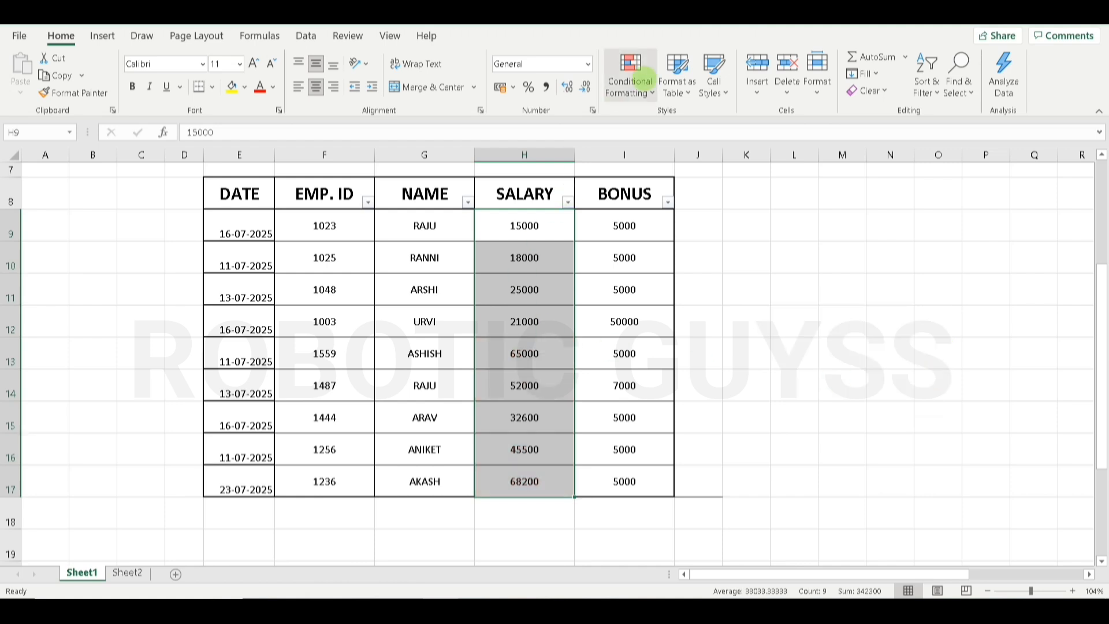
Step: Apply a Top 10% rule to the SALARY cells H9:H17, set to 1% with Light Red Fill with Dark Red Text
left_click(631, 81)
mouse_move(653, 153)
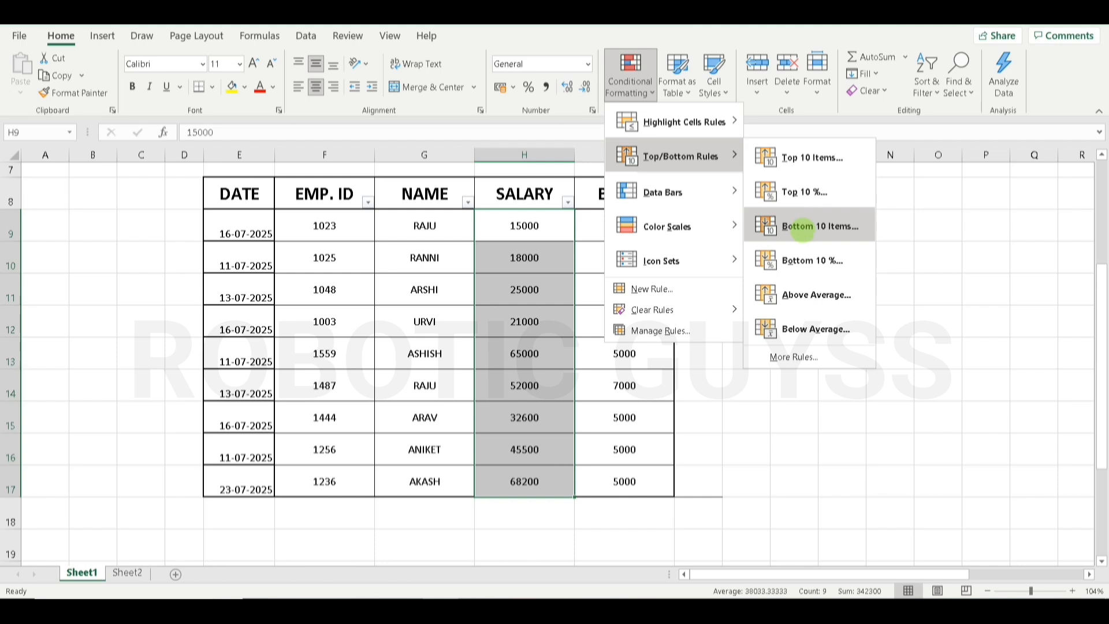
left_click(805, 192)
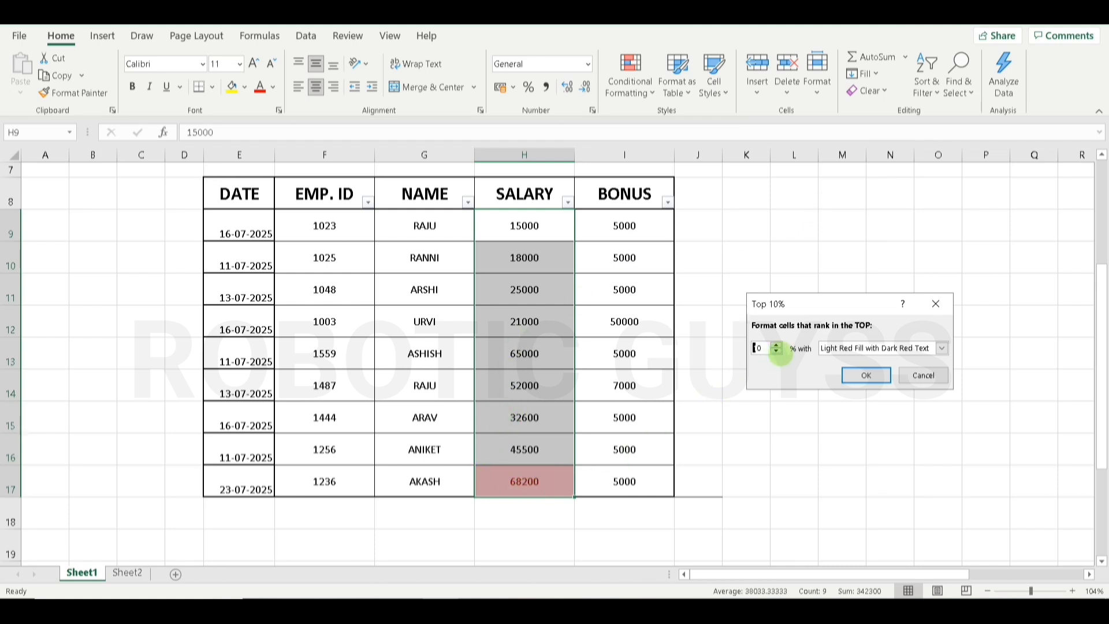
left_click(777, 352)
left_click(853, 373)
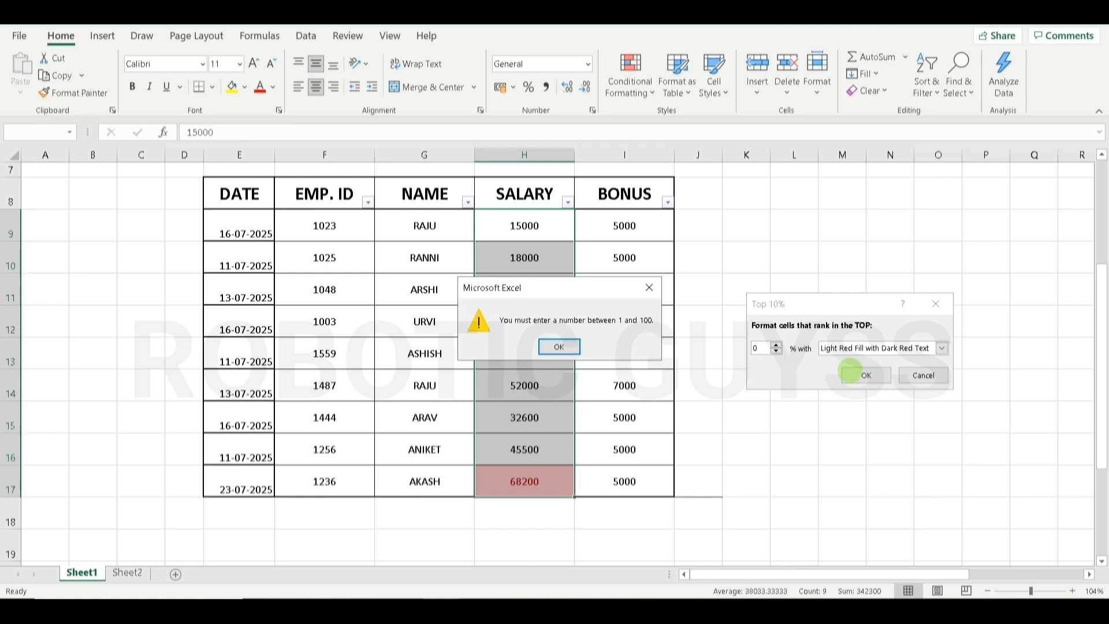
left_click(559, 346)
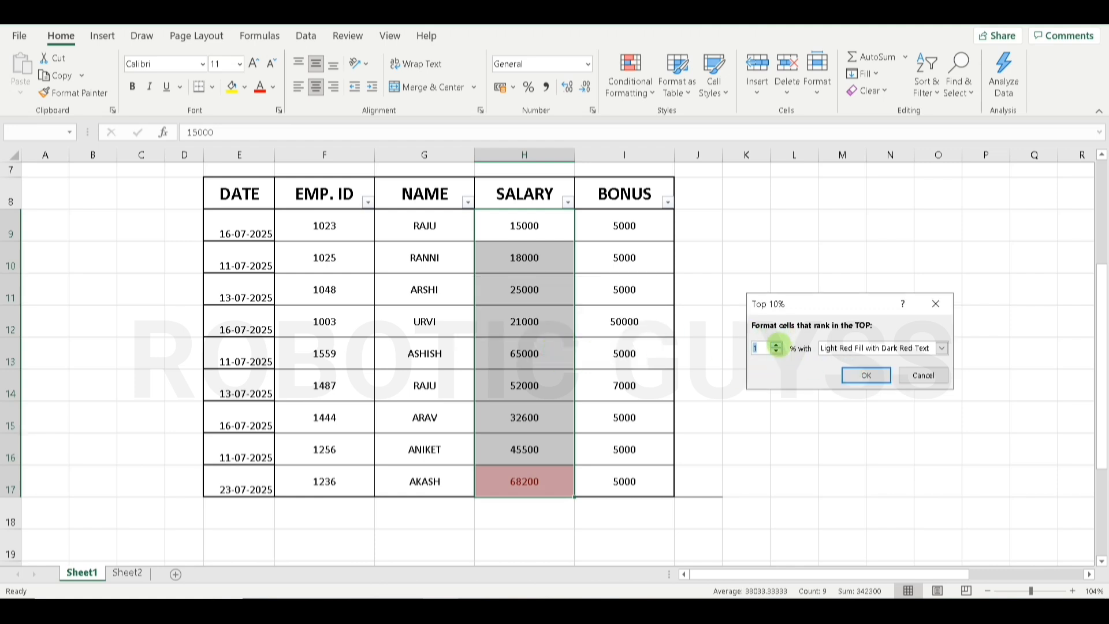
left_click(865, 375)
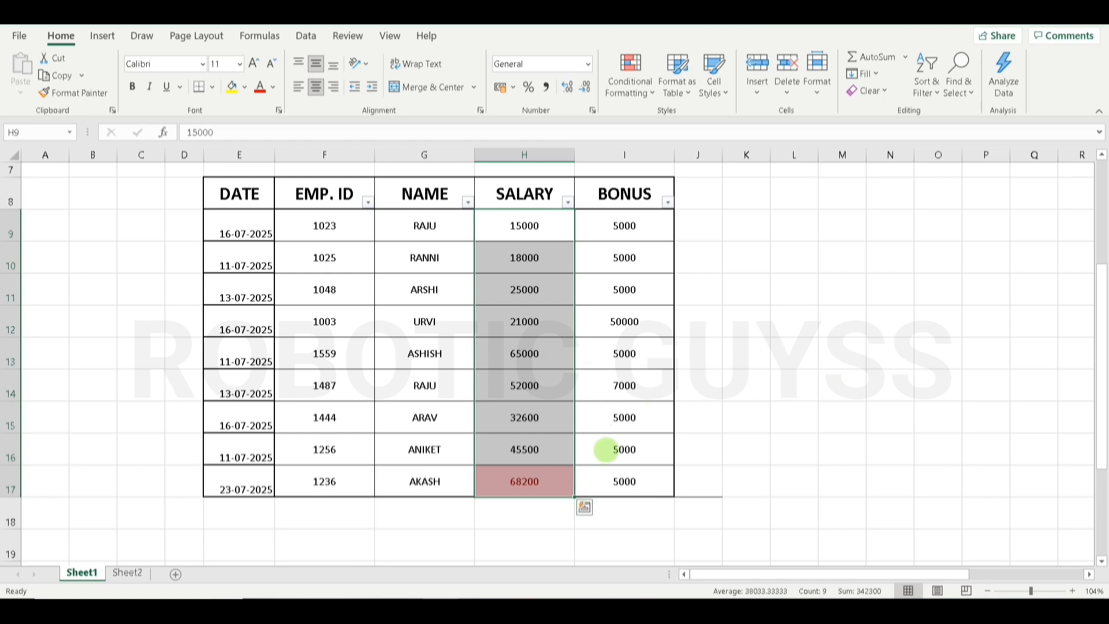
Step: Start another Top 10% rule on the SALARY cells and raise its percentage to 27 to preview the highlighting
left_click(630, 81)
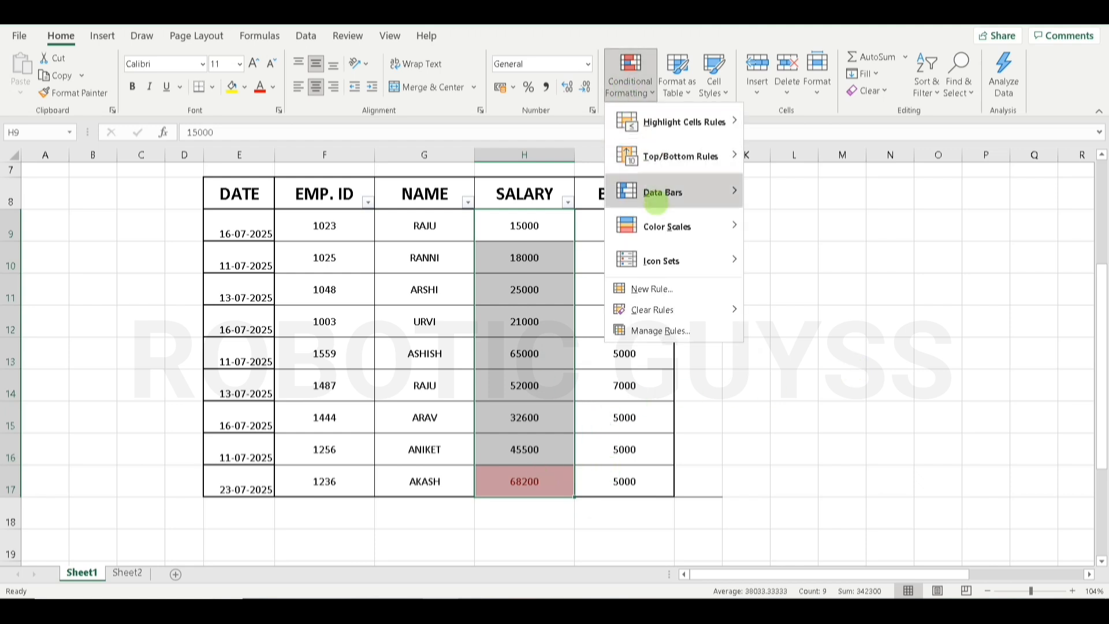
mouse_move(719, 155)
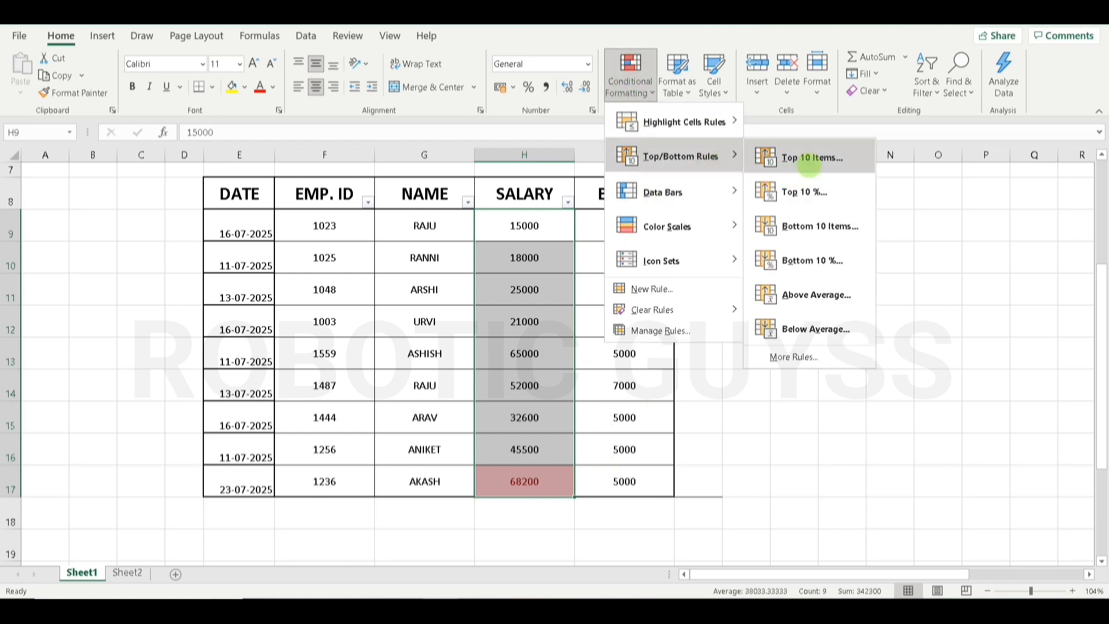
left_click(800, 190)
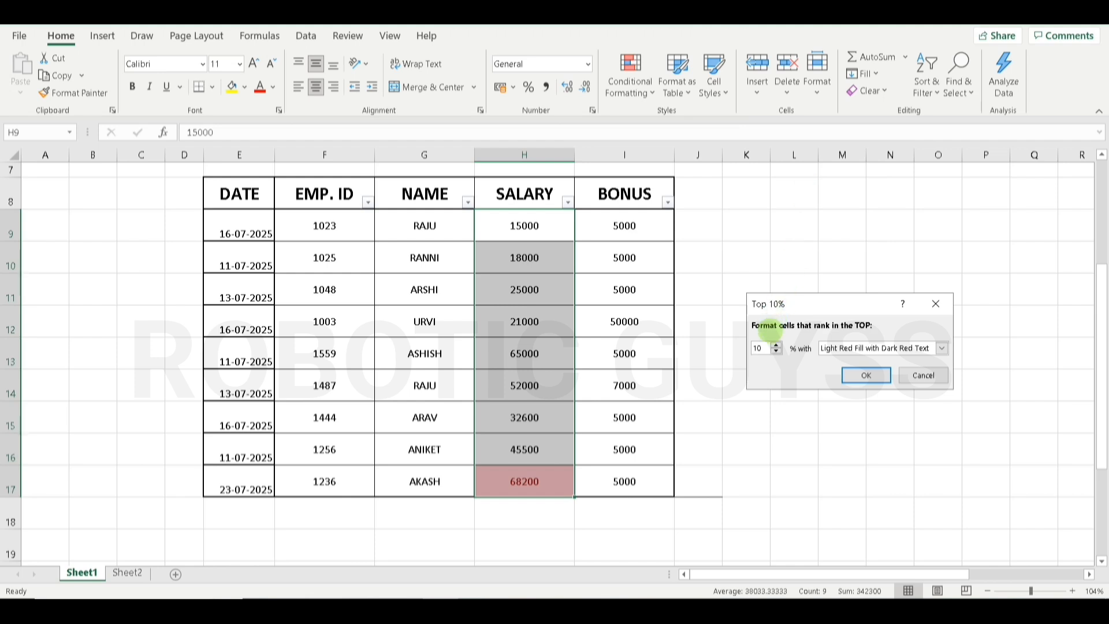
left_click(776, 344)
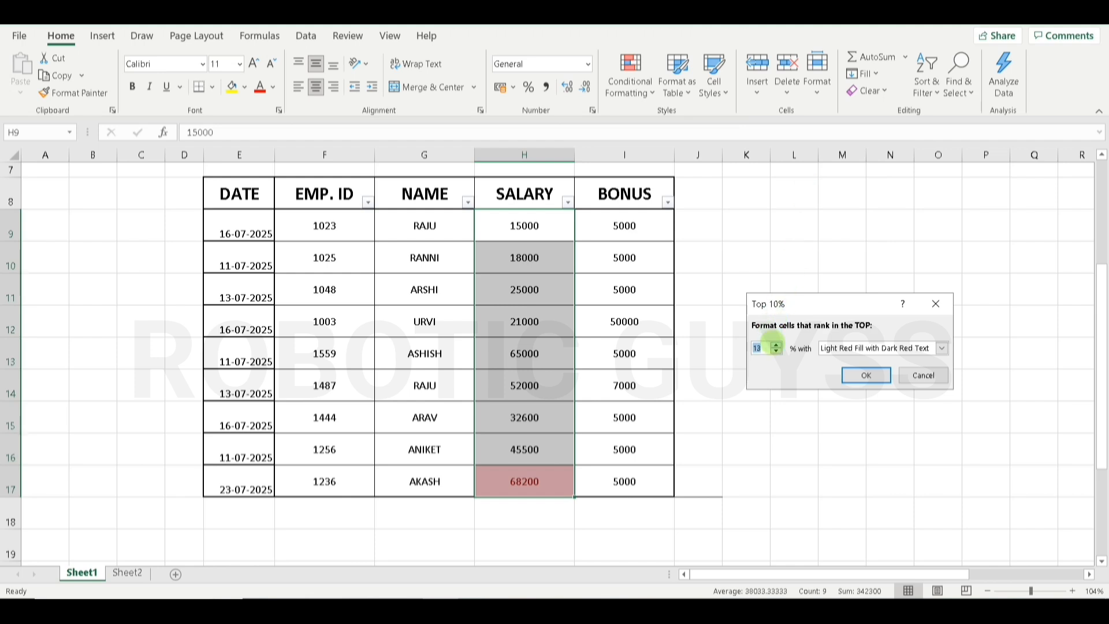
left_click(777, 345)
left_click(777, 345)
left_click(776, 344)
left_click(776, 345)
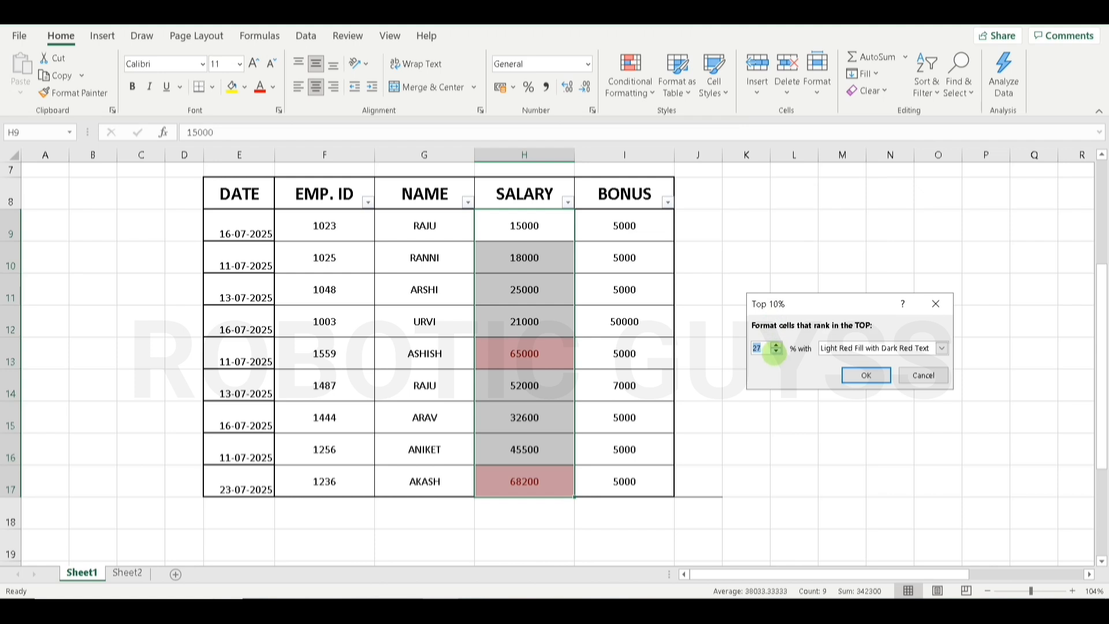
Step: Preview the Top 10% rule on the SALARY cells at 22, 29, 37 and finally 45 percent, and cancel the rule
left_click(777, 351)
left_click(776, 350)
left_click(776, 351)
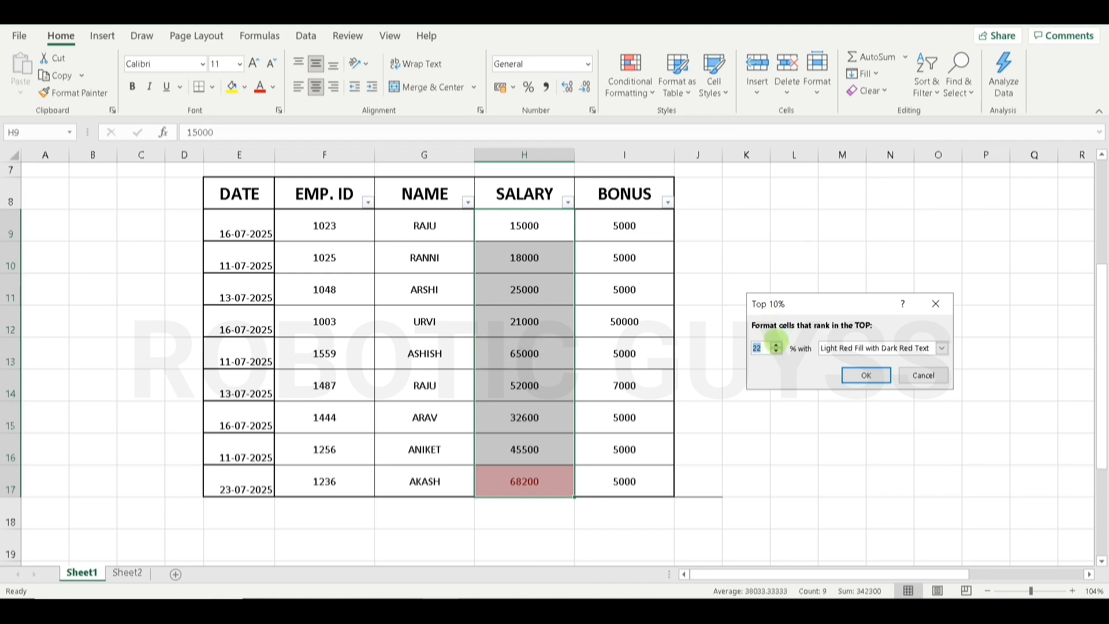
left_click(777, 344)
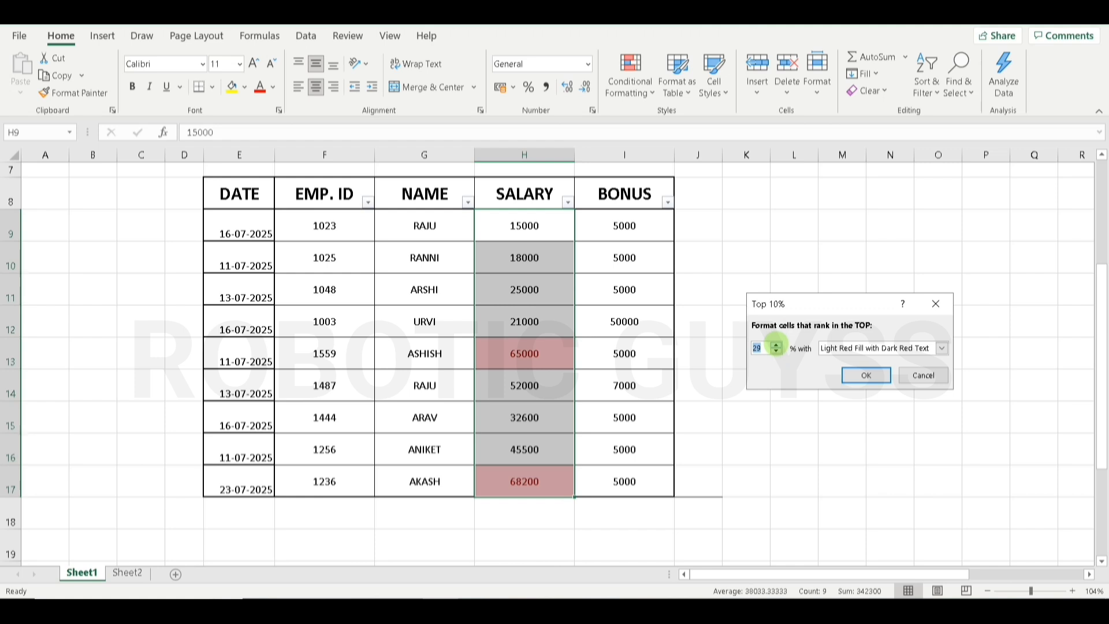
left_click(777, 344)
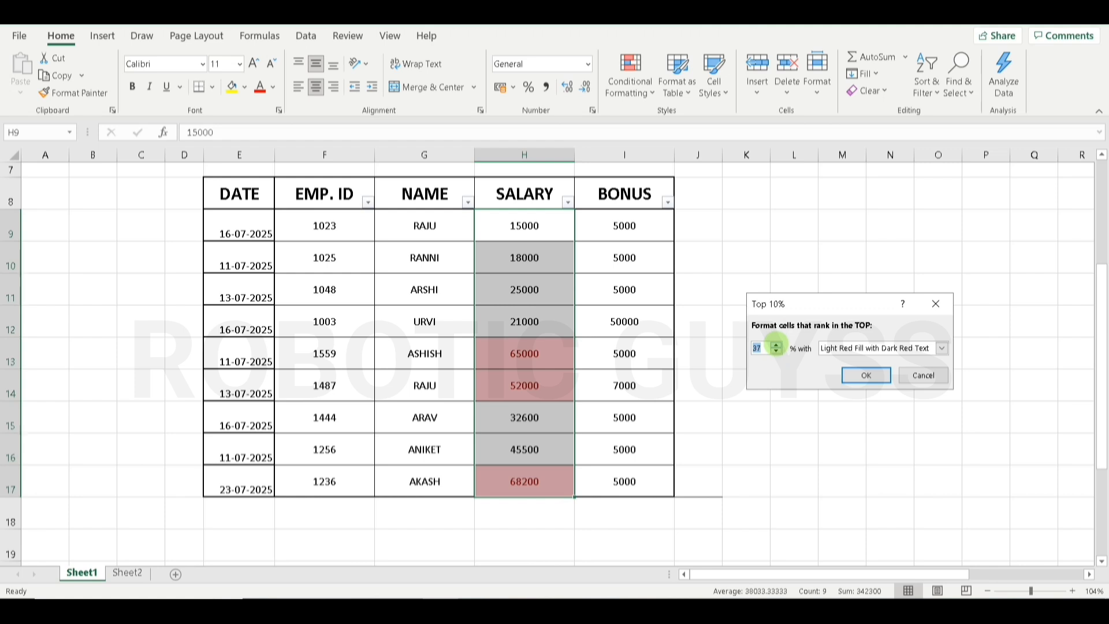
left_click(777, 344)
left_click(776, 345)
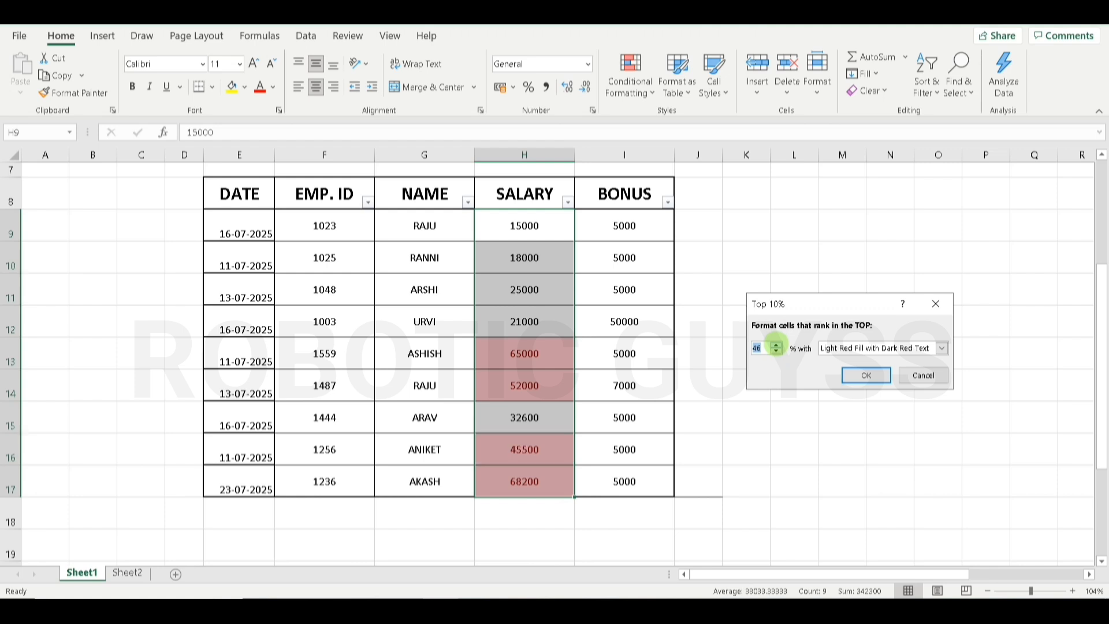
left_click(777, 350)
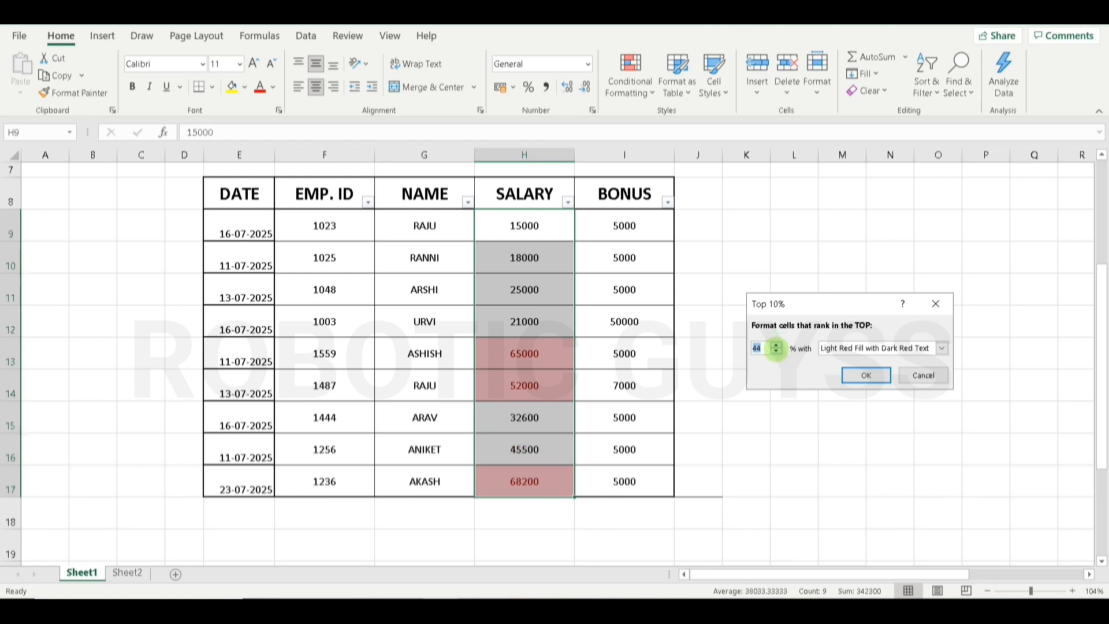
left_click(777, 345)
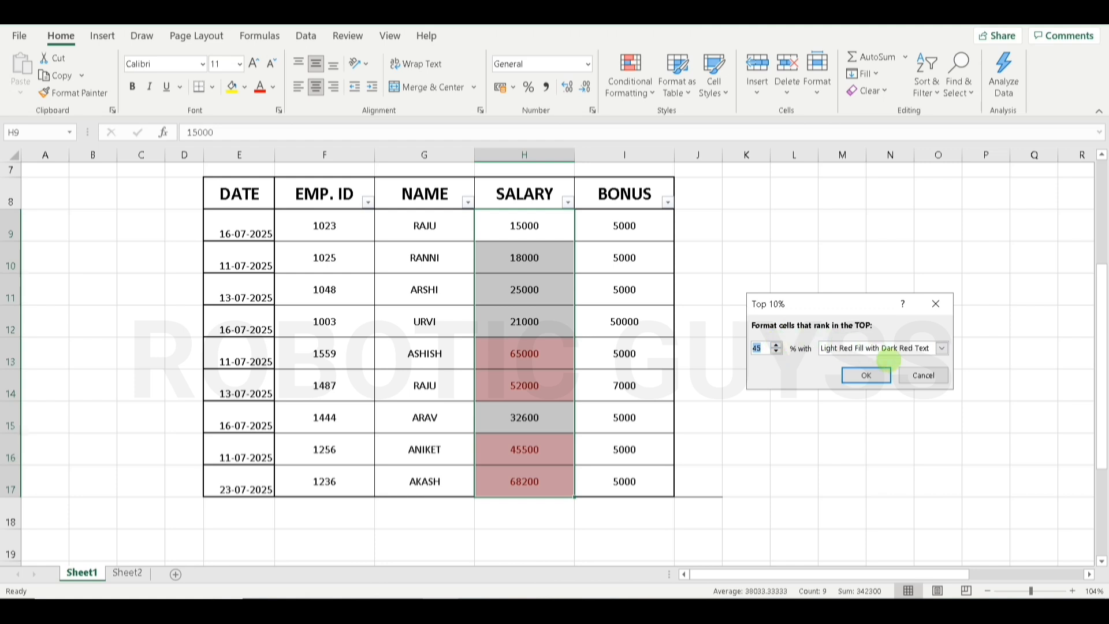
left_click(906, 373)
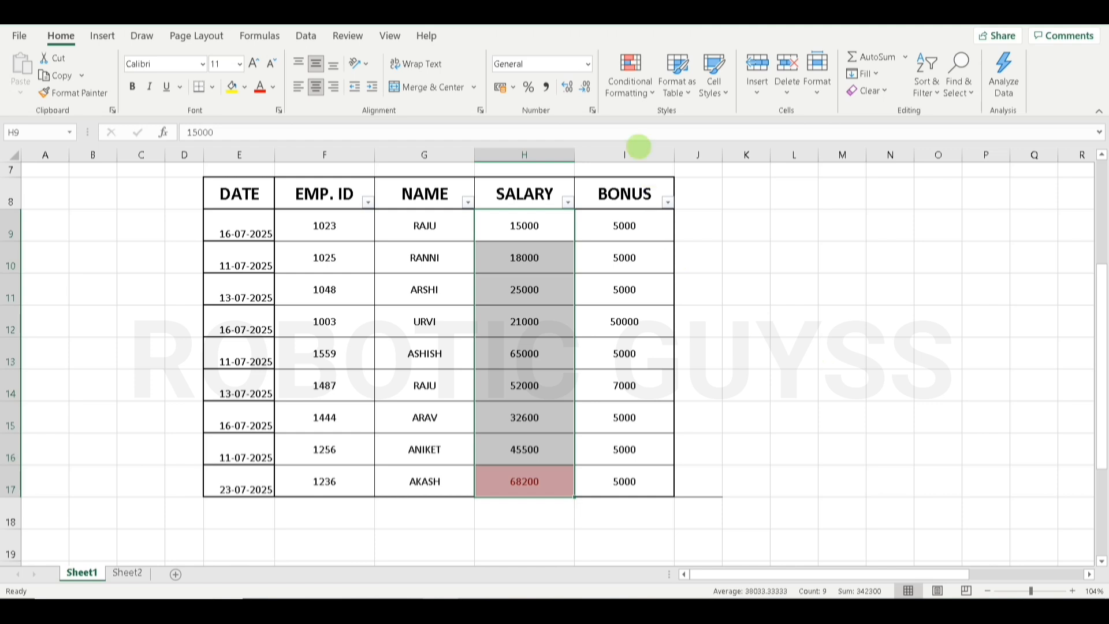
Step: Clear the conditional formatting rules from the entire sheet
left_click(631, 90)
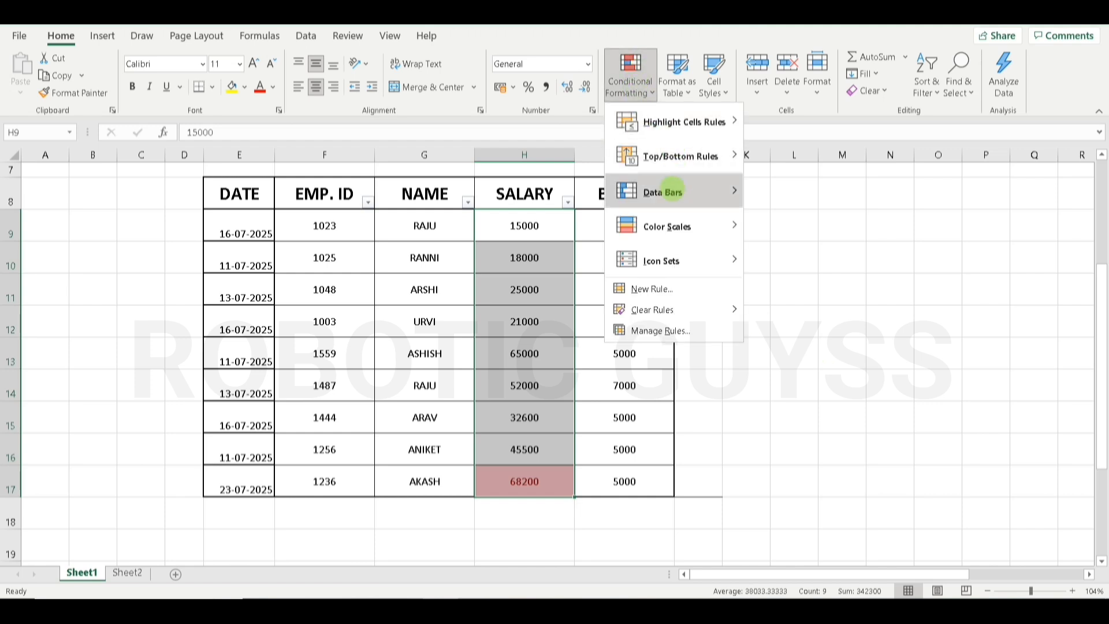
mouse_move(654, 307)
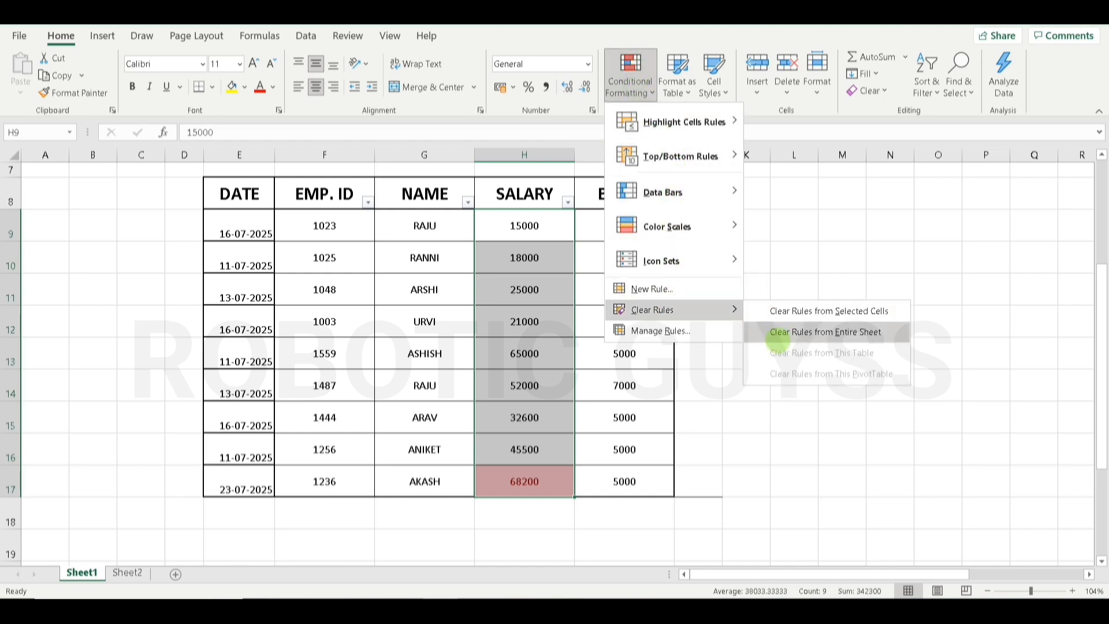
left_click(780, 334)
Step: Preview an Above Average rule with Light Red Fill with Dark Red Text on the SALARY cells H9:H17, and cancel it
left_click_drag(532, 228, 527, 483)
left_click(631, 87)
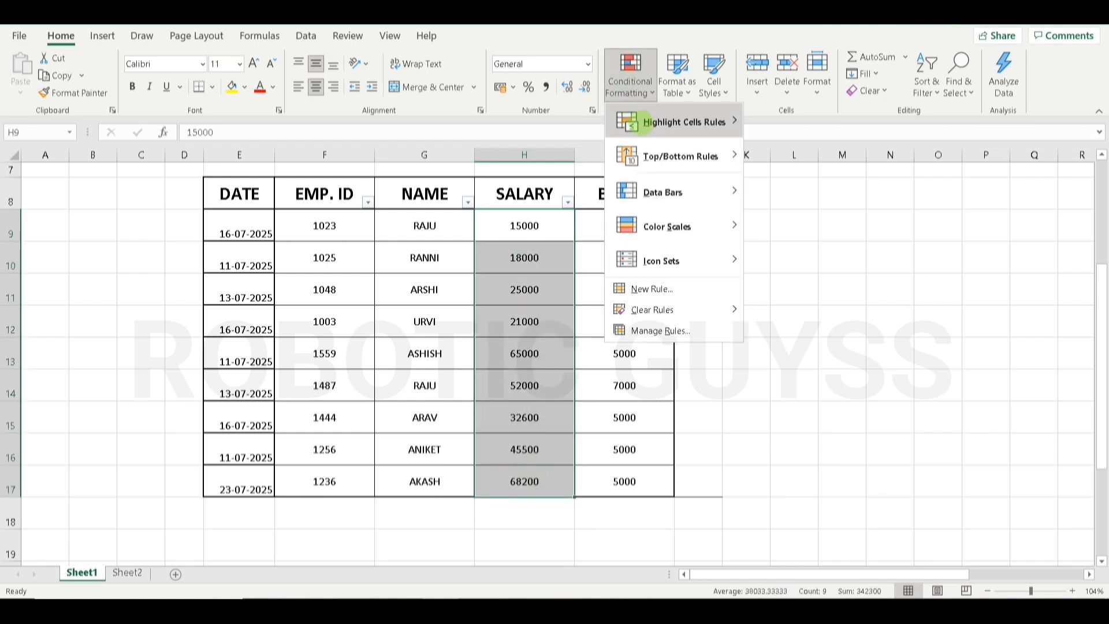
mouse_move(679, 156)
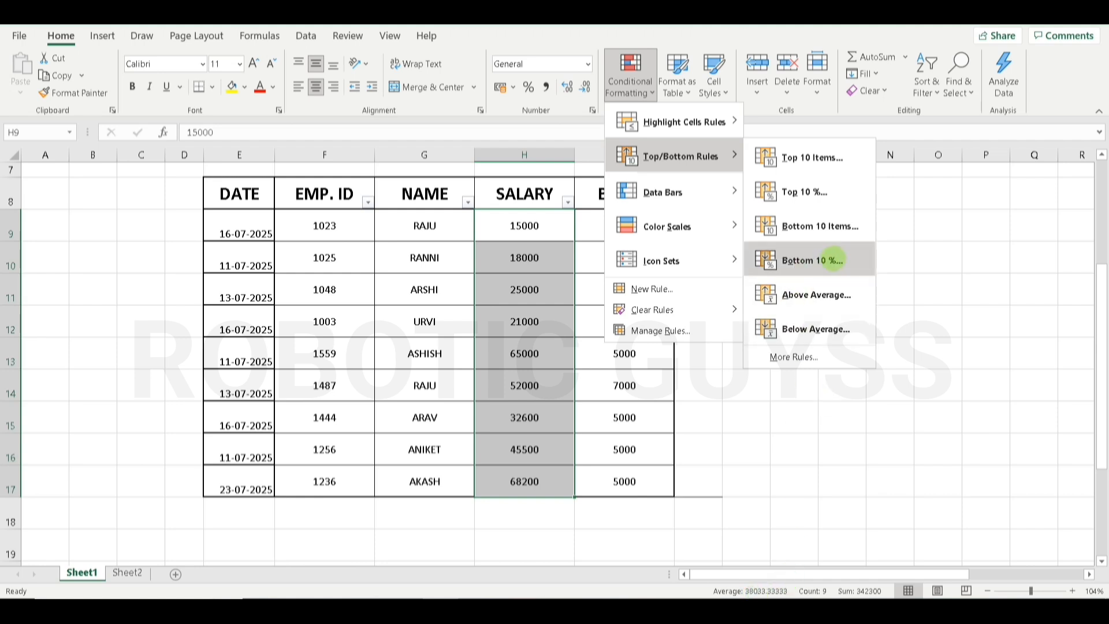
left_click(834, 290)
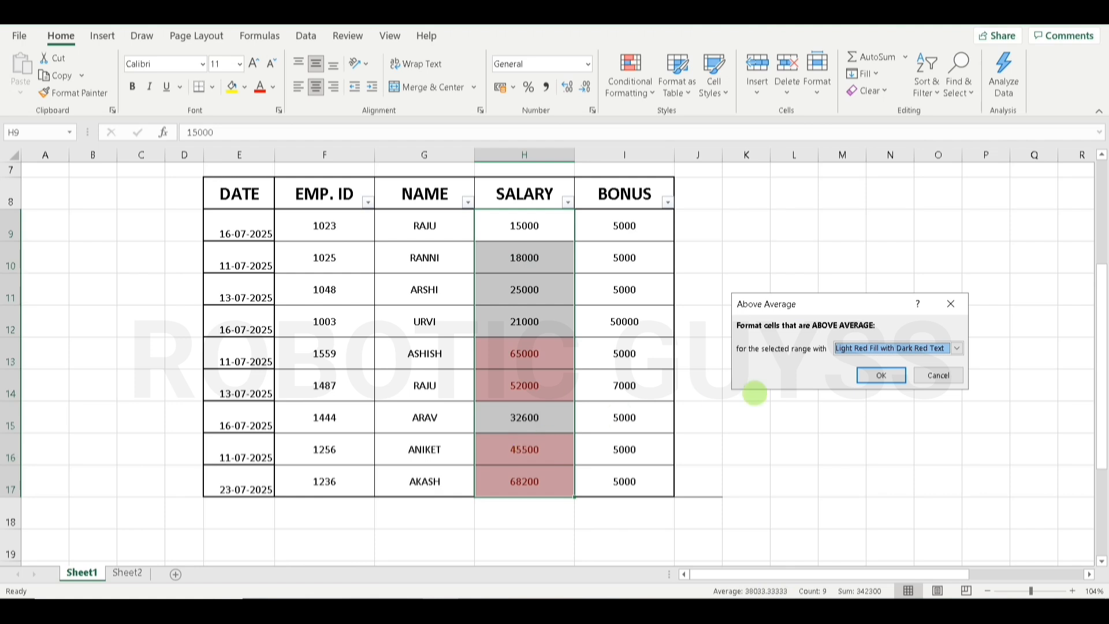
left_click(930, 375)
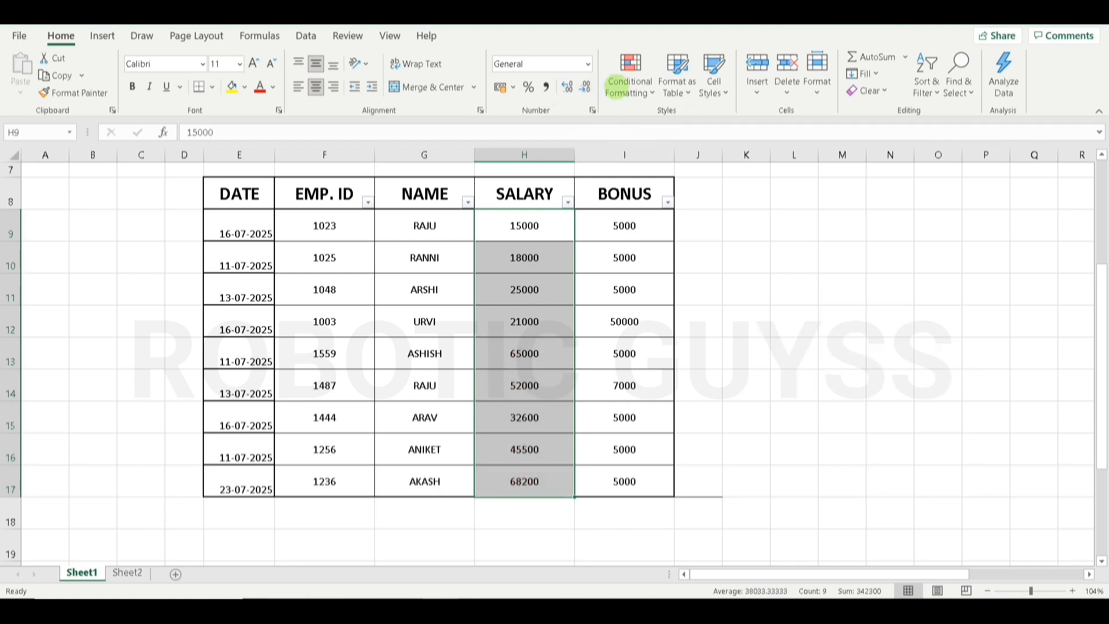
Step: Preview a Below Average rule with Light Red Fill with Dark Red Text on the SALARY cells, and cancel it
left_click(616, 86)
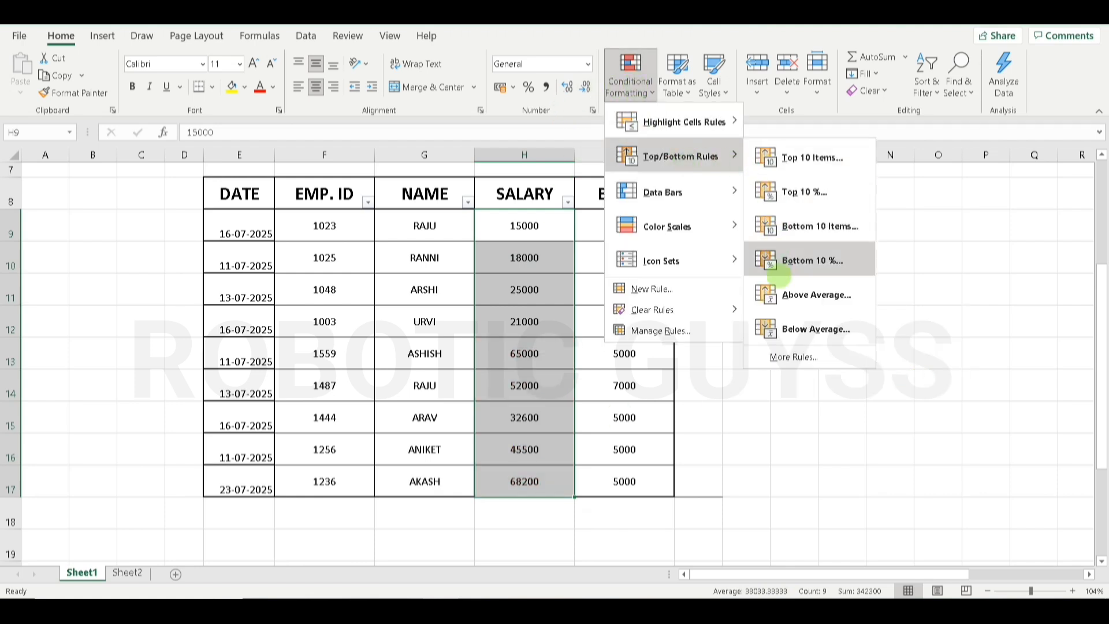
left_click(790, 338)
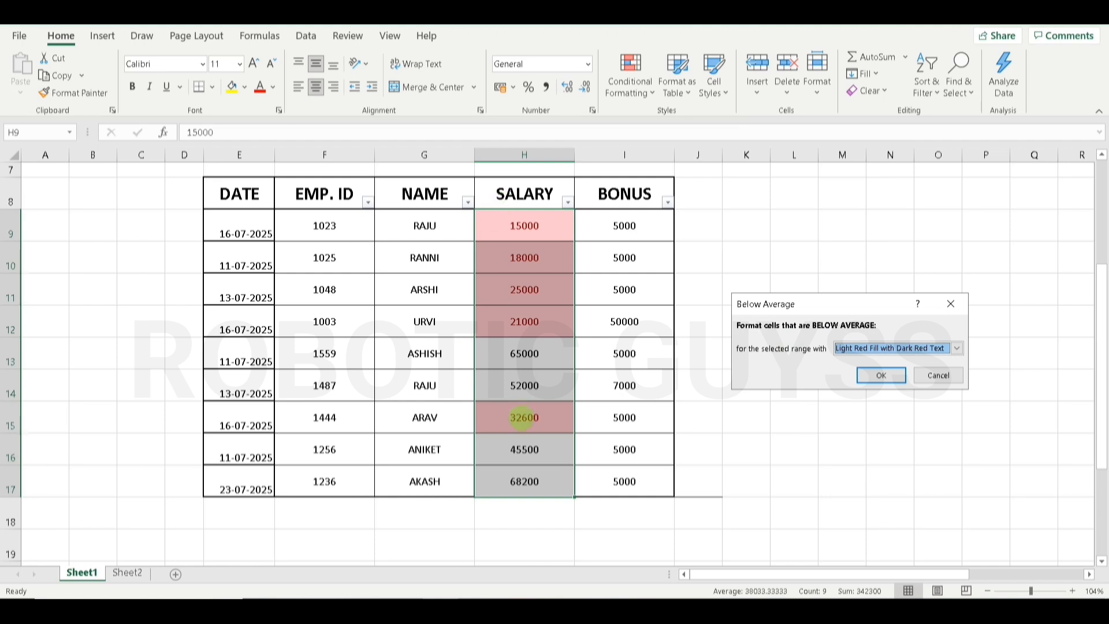
left_click(937, 375)
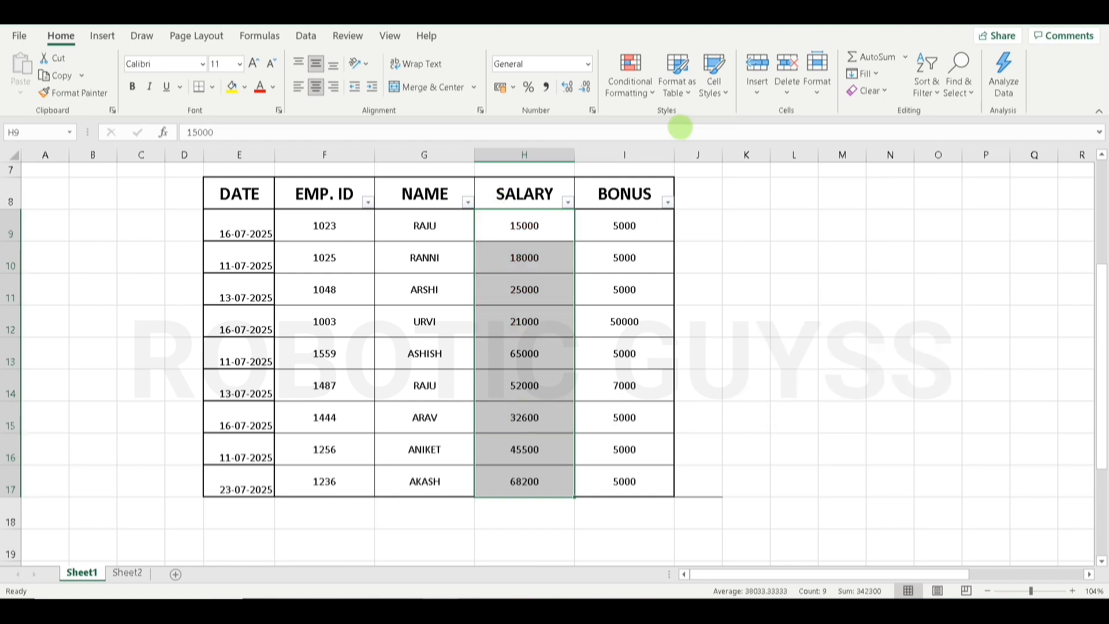
Step: Create a new rule on the SALARY cells H9:H17 formatting all cells by value with an orange-to-yellow 2-Color Scale, lowest to highest value
left_click(629, 75)
mouse_move(646, 113)
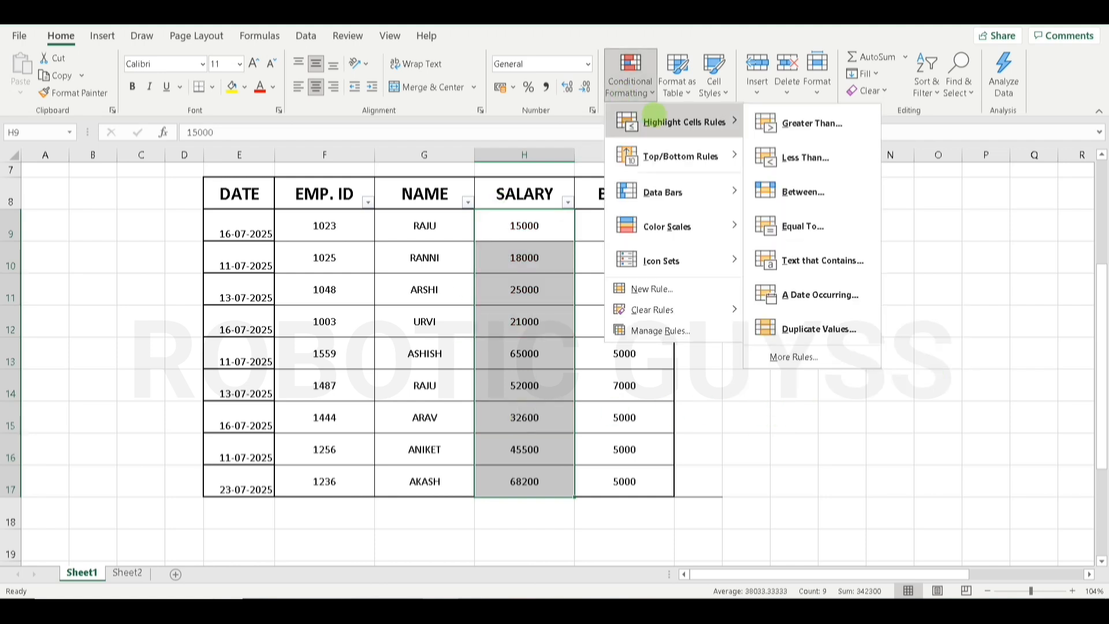
mouse_move(663, 163)
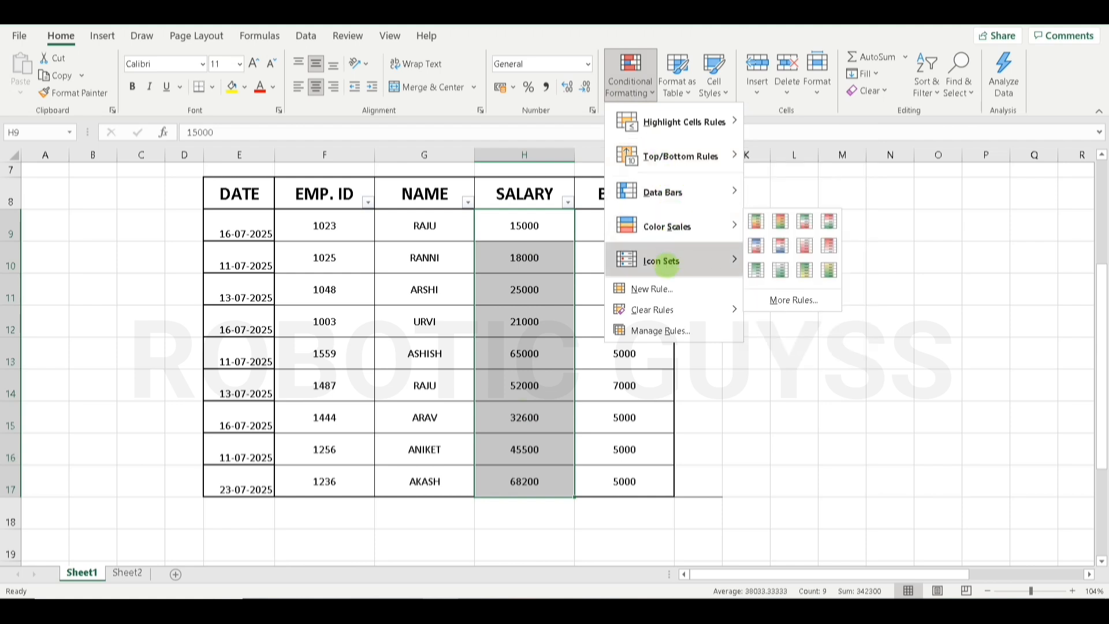
mouse_move(665, 264)
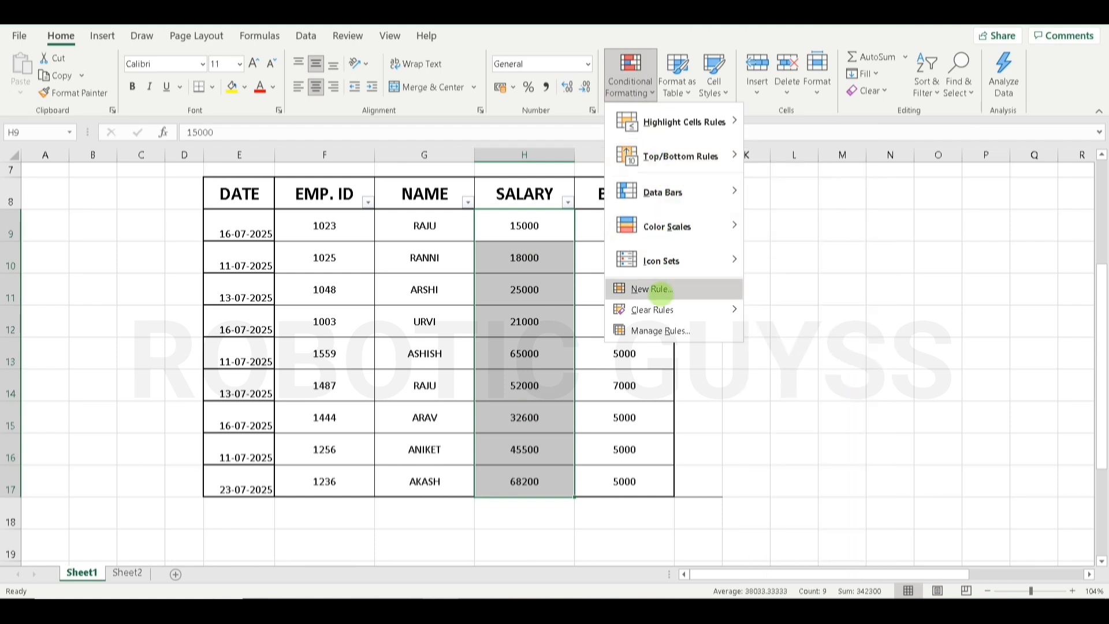
left_click(662, 292)
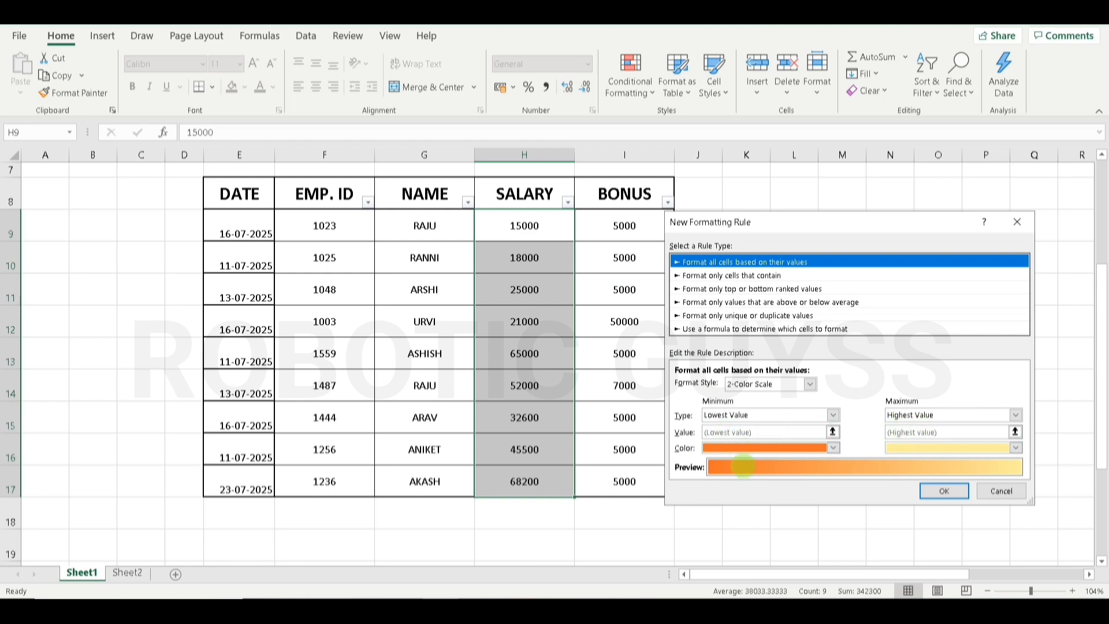
left_click(962, 494)
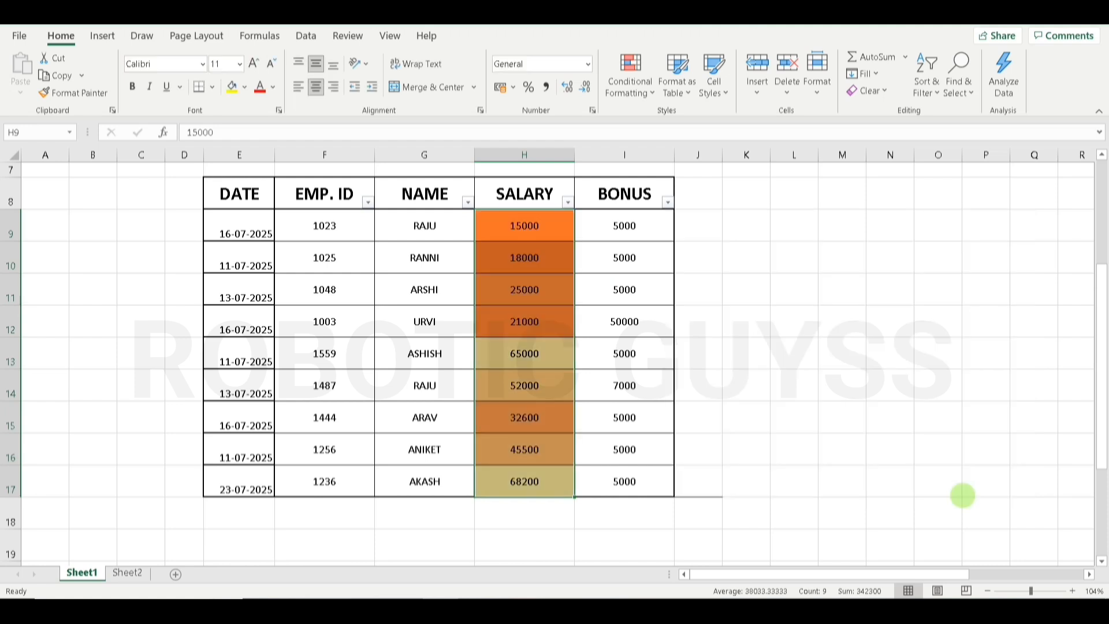
left_click(540, 374)
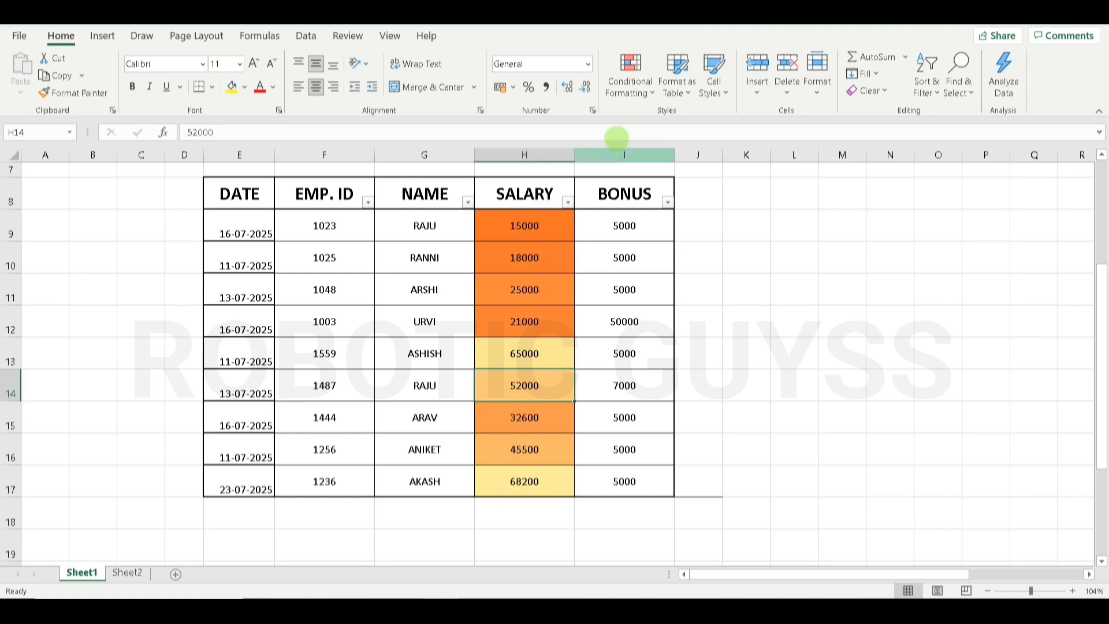
Step: Start a new "Format only cells that contain" rule for H14 and examine its condition types, comparison operators and value fields
left_click(630, 87)
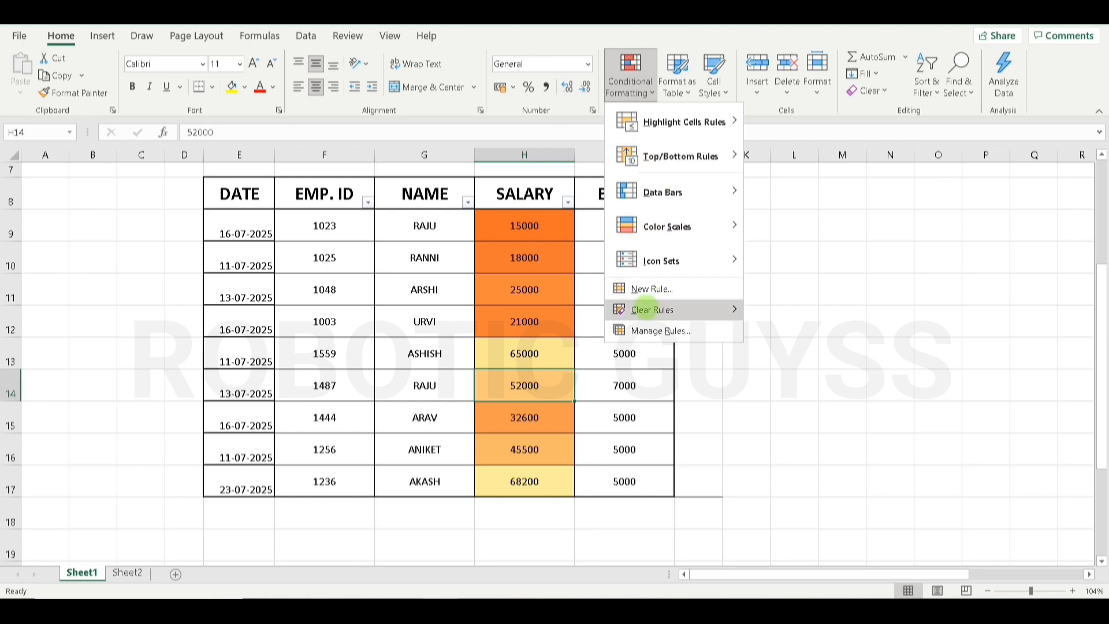
left_click(676, 289)
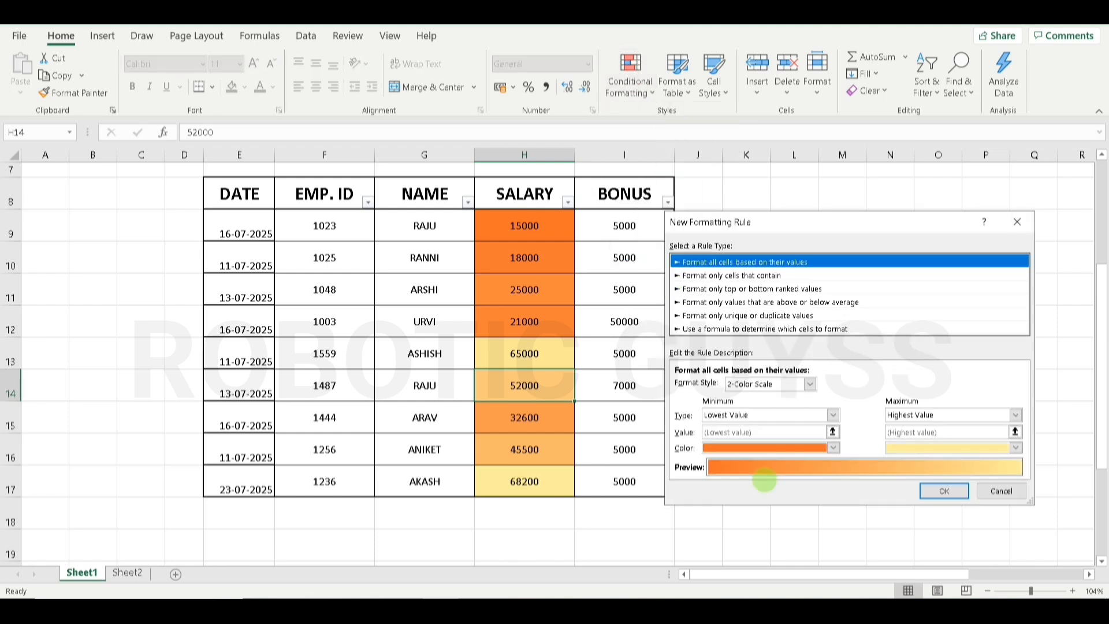
left_click(749, 276)
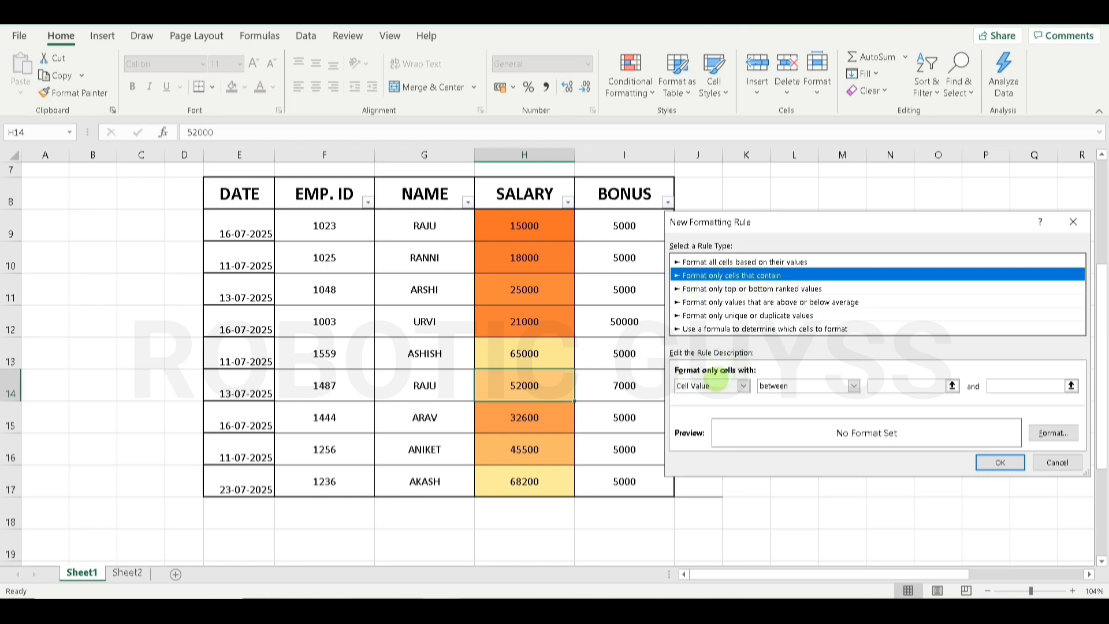
left_click(744, 386)
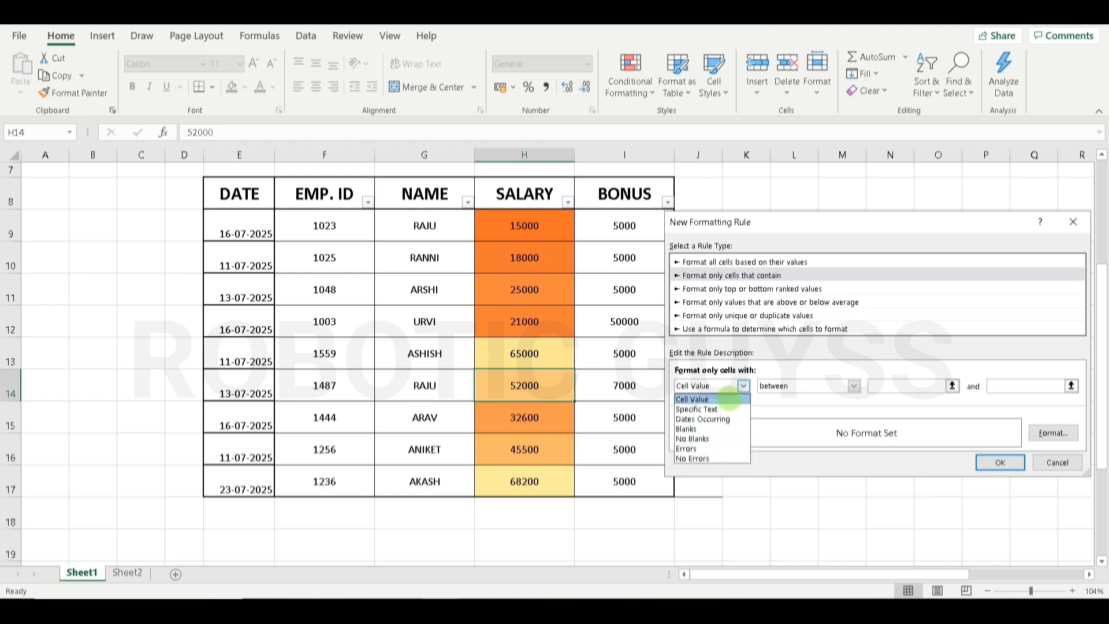
left_click(740, 386)
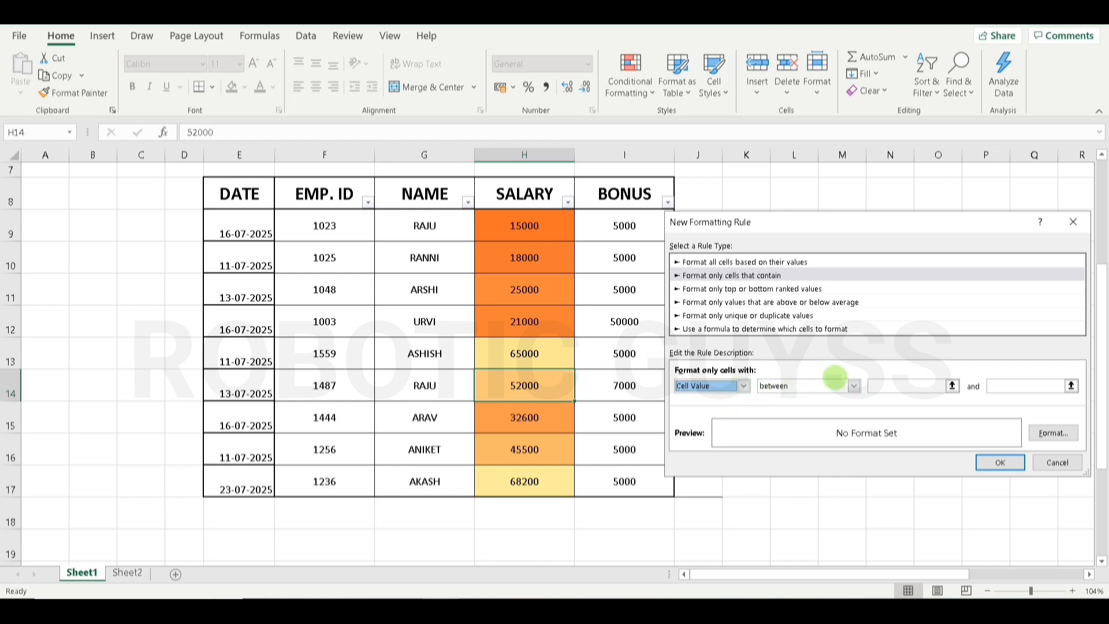
left_click(854, 386)
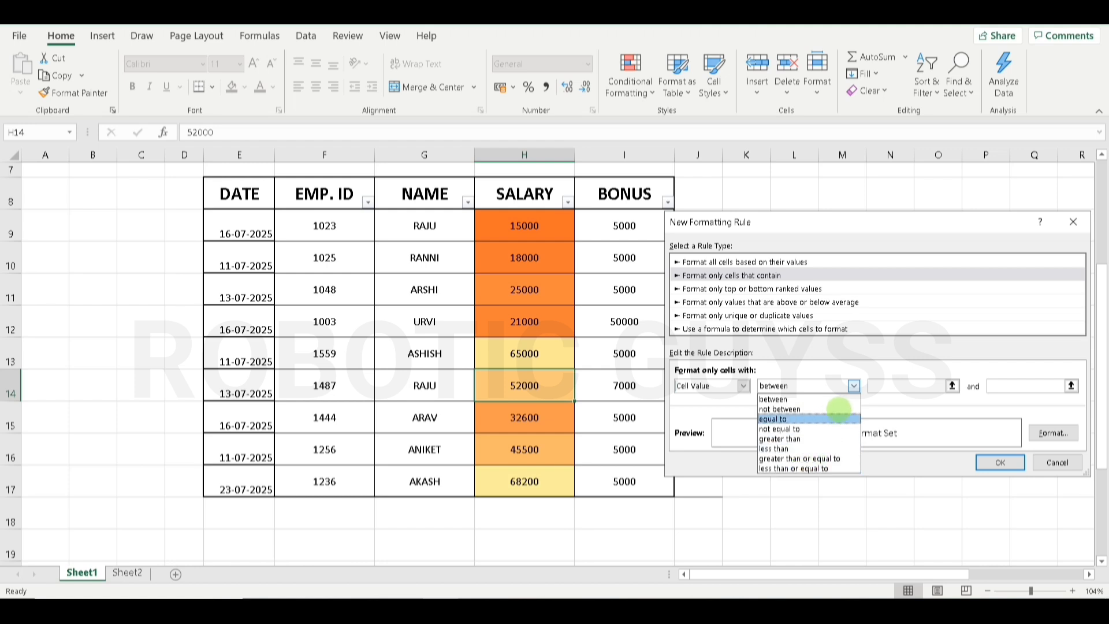
left_click(924, 387)
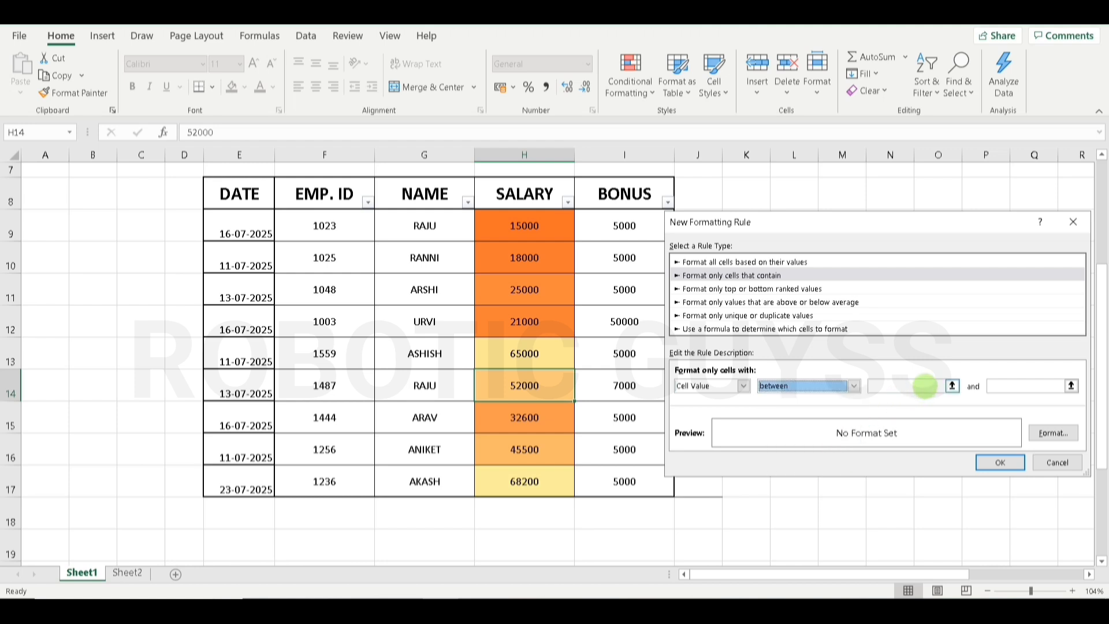
left_click(925, 387)
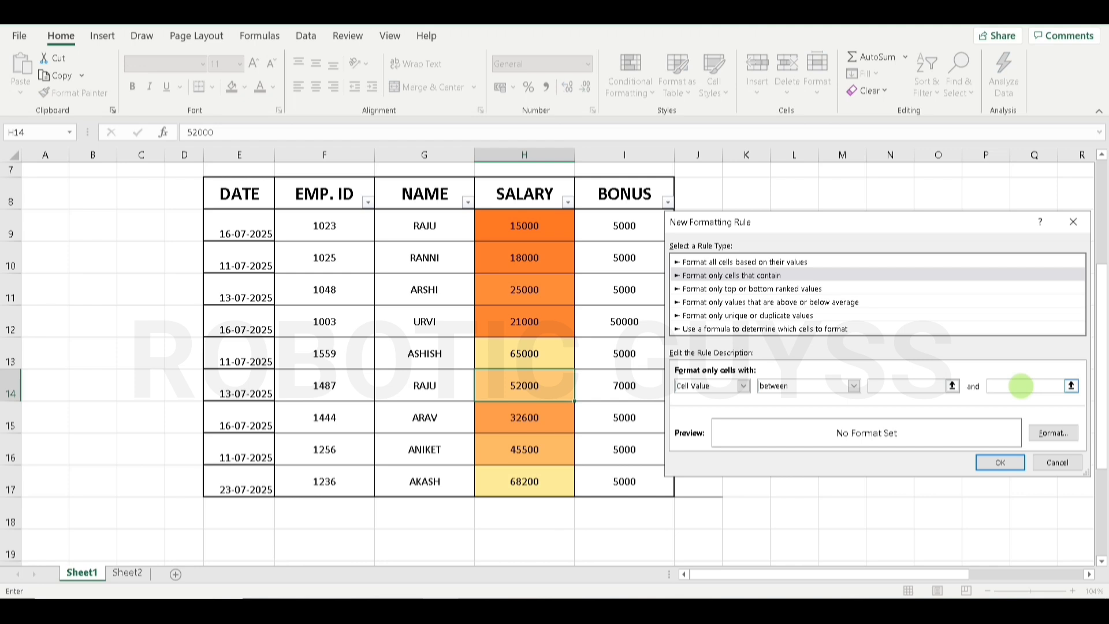
Step: View the rule's fill format options, try to apply the rule with its value fields empty, and cancel it
left_click(1040, 433)
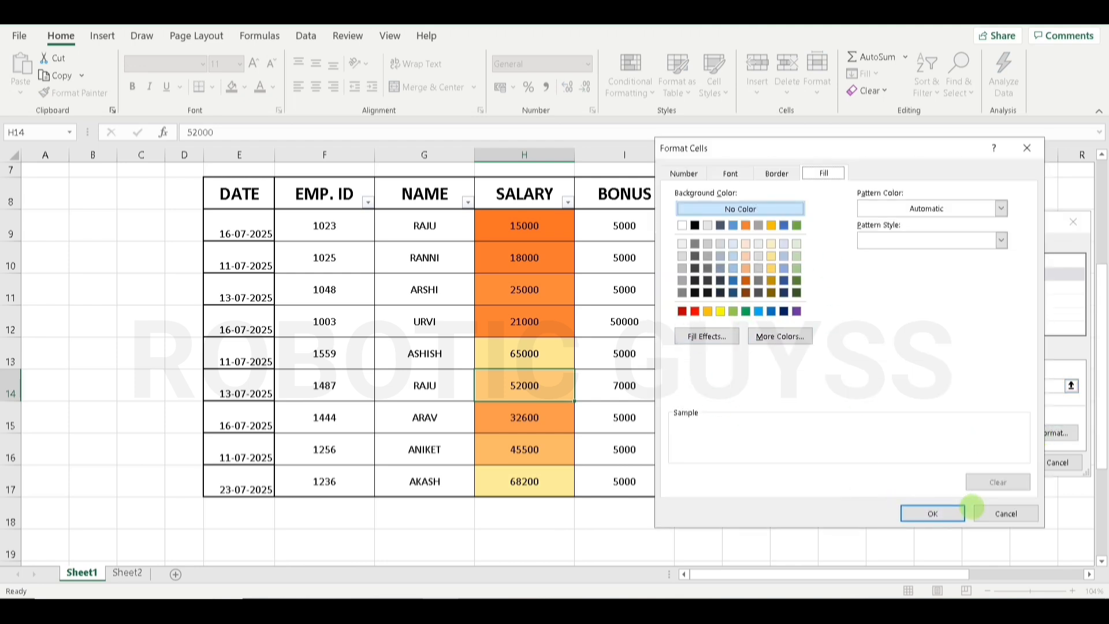
left_click(1002, 513)
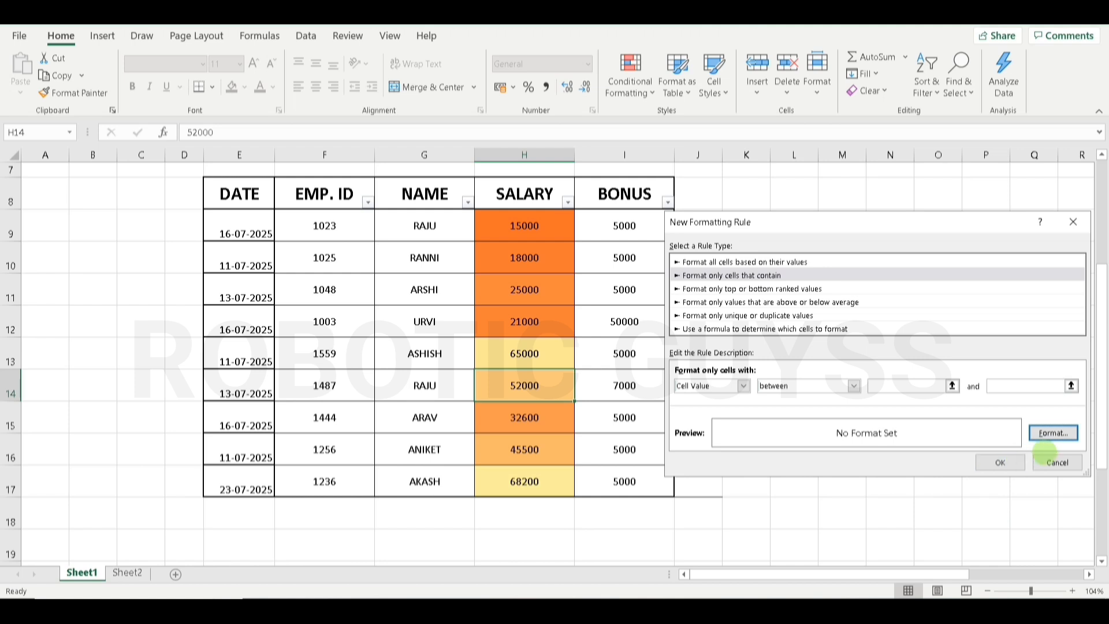
left_click(1001, 462)
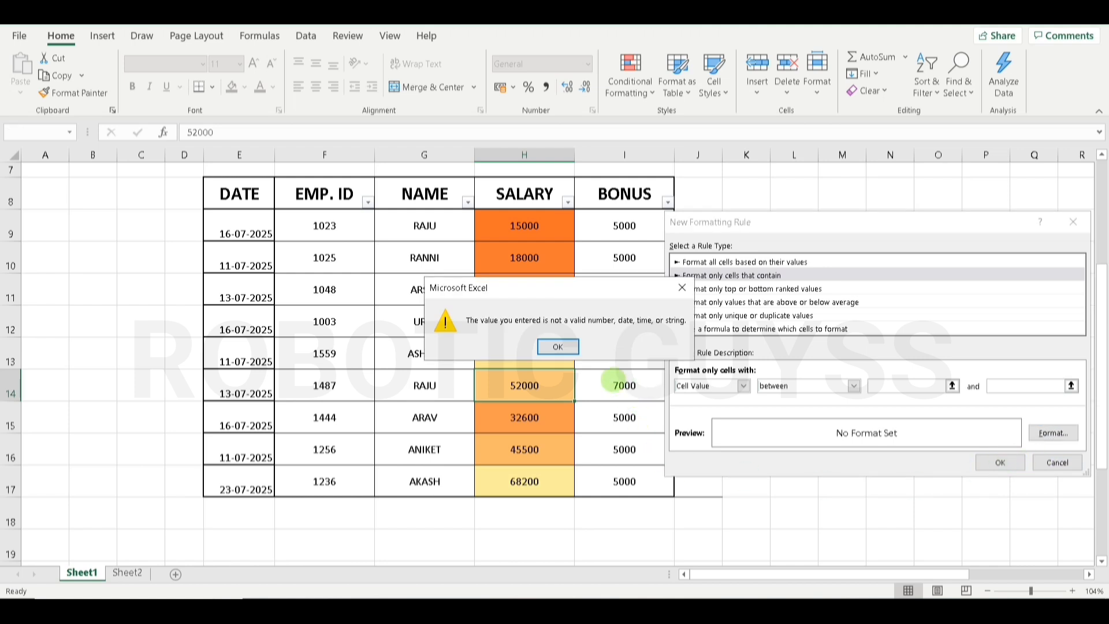
left_click(558, 346)
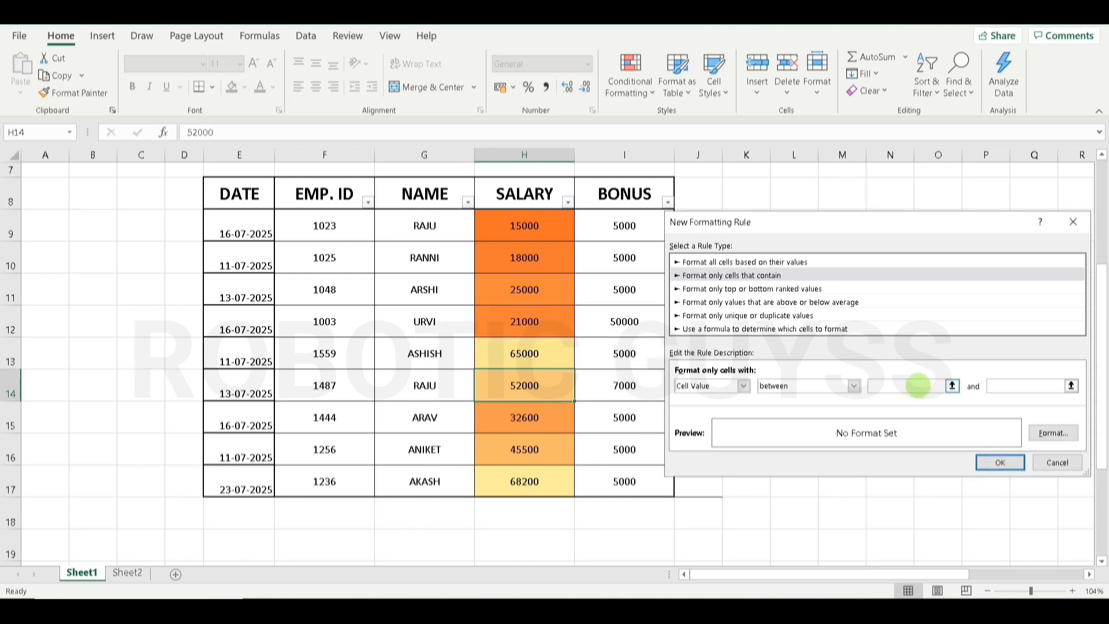
left_click(896, 383)
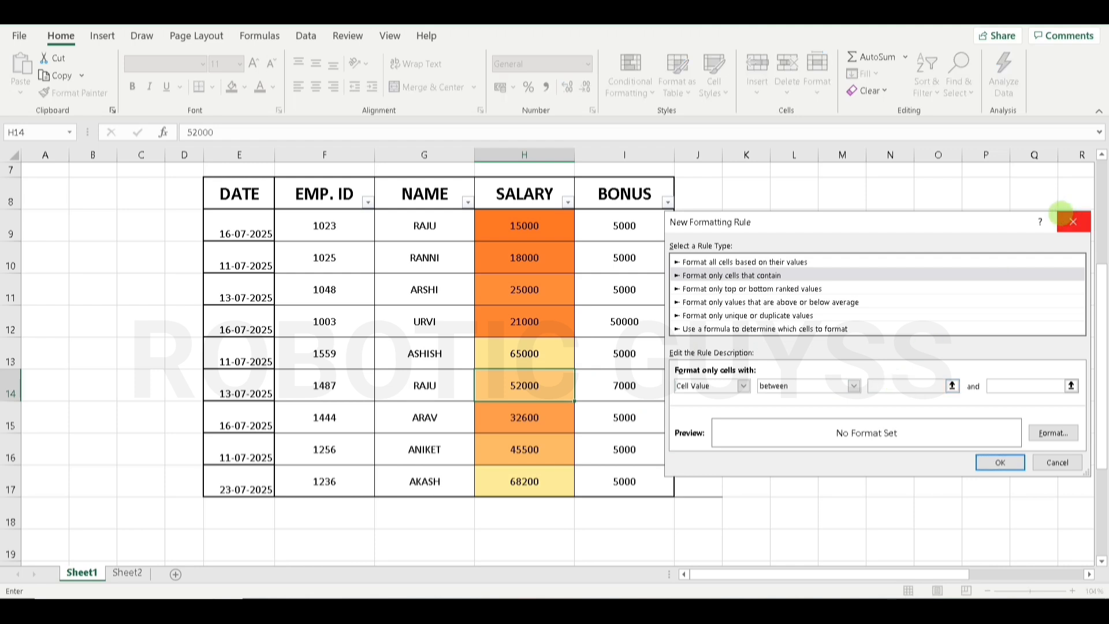
left_click(1073, 222)
Step: Clear the conditional formatting rules from the entire sheet to remove the SALARY color scale
left_click(636, 87)
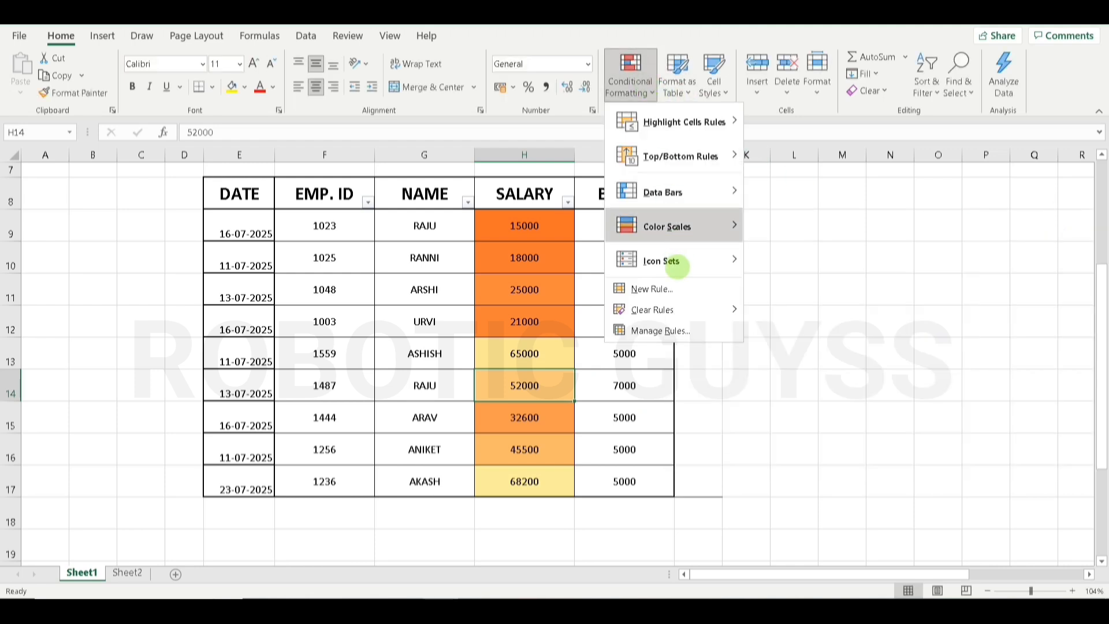
mouse_move(727, 317)
left_click(777, 332)
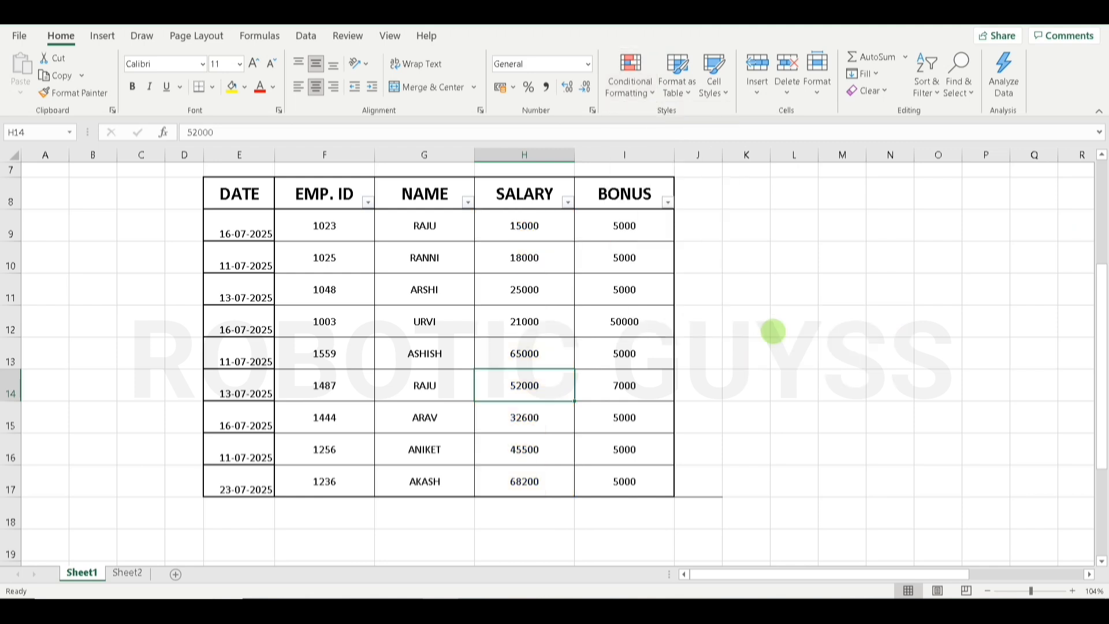
Step: Start a new "Format only cells that contain" rule on the SALARY cells H9:H17 for cell values greater than or equal to 25000
left_click(540, 226)
left_click_drag(540, 226, 534, 482)
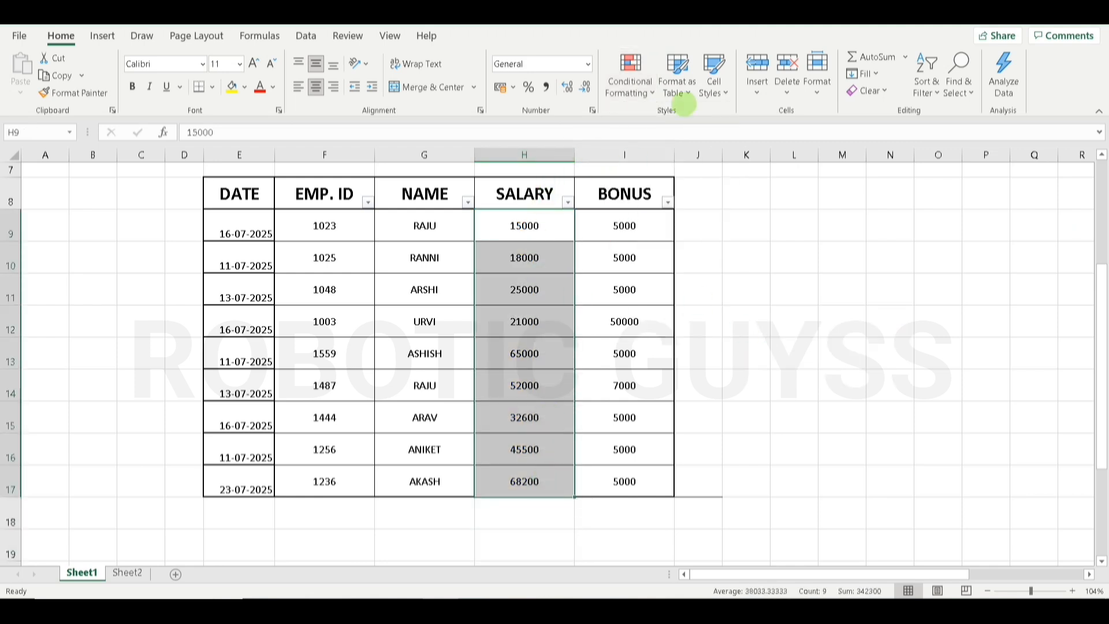
left_click(630, 78)
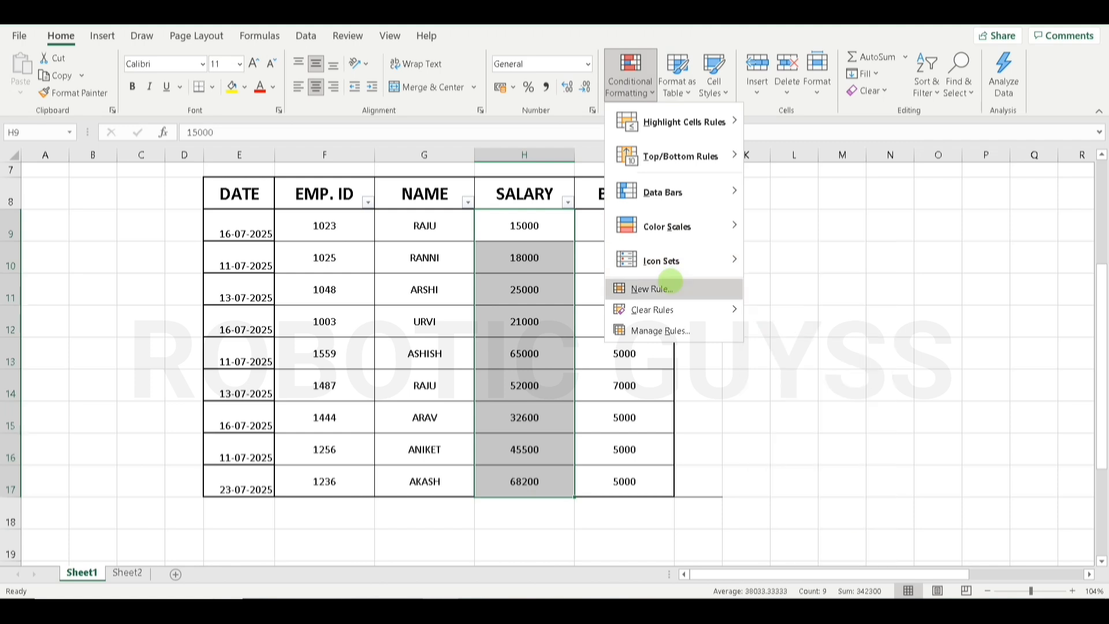
left_click(647, 288)
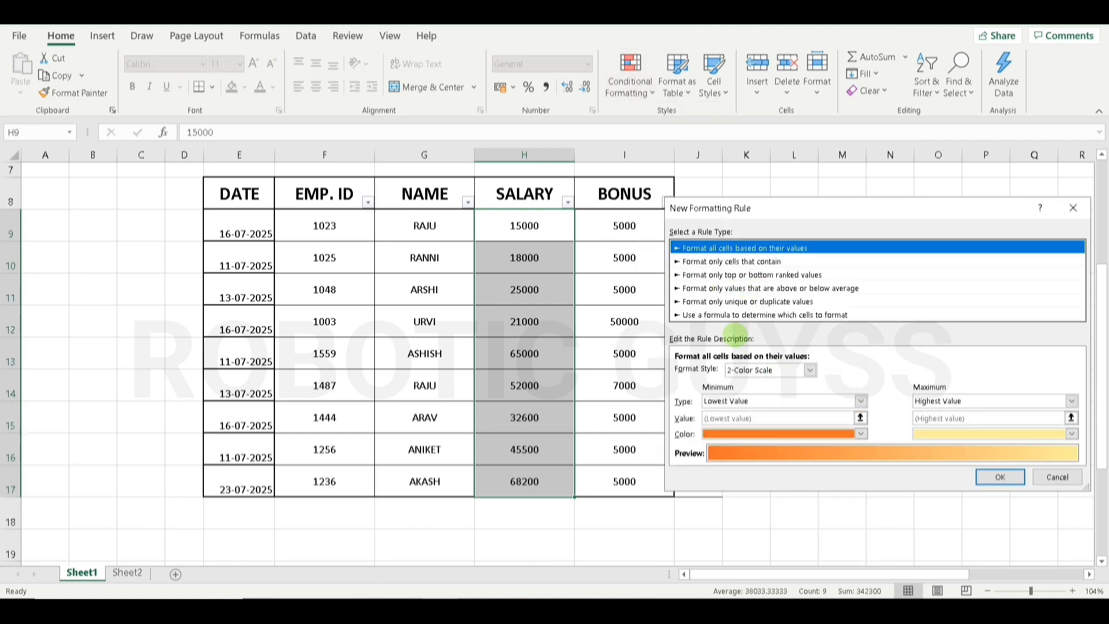
left_click(715, 262)
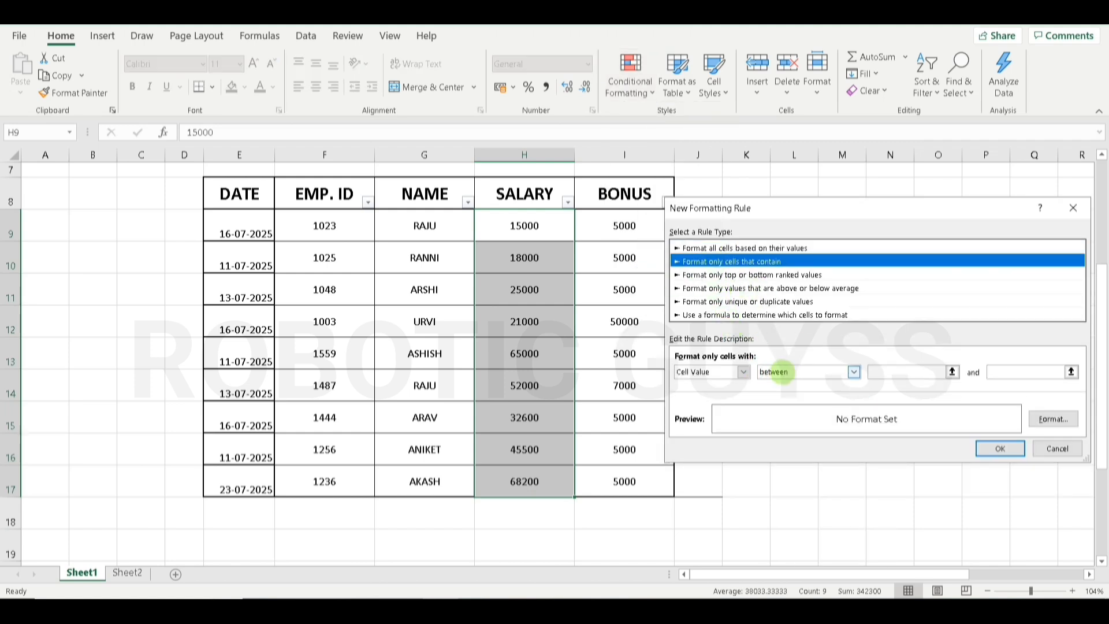
left_click(792, 373)
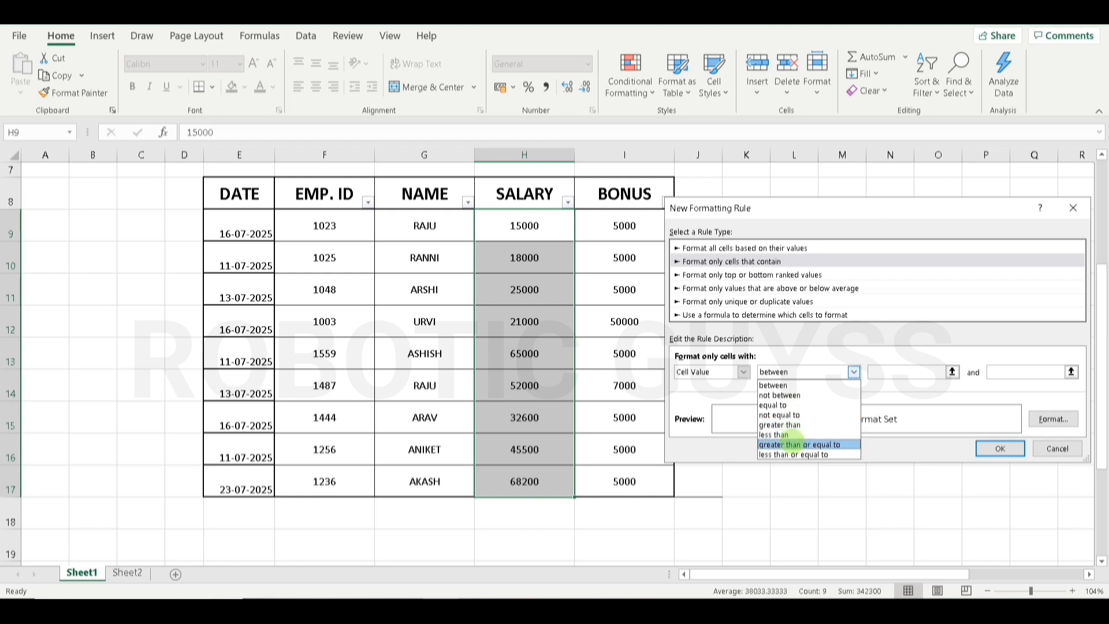
left_click(797, 444)
left_click(919, 374)
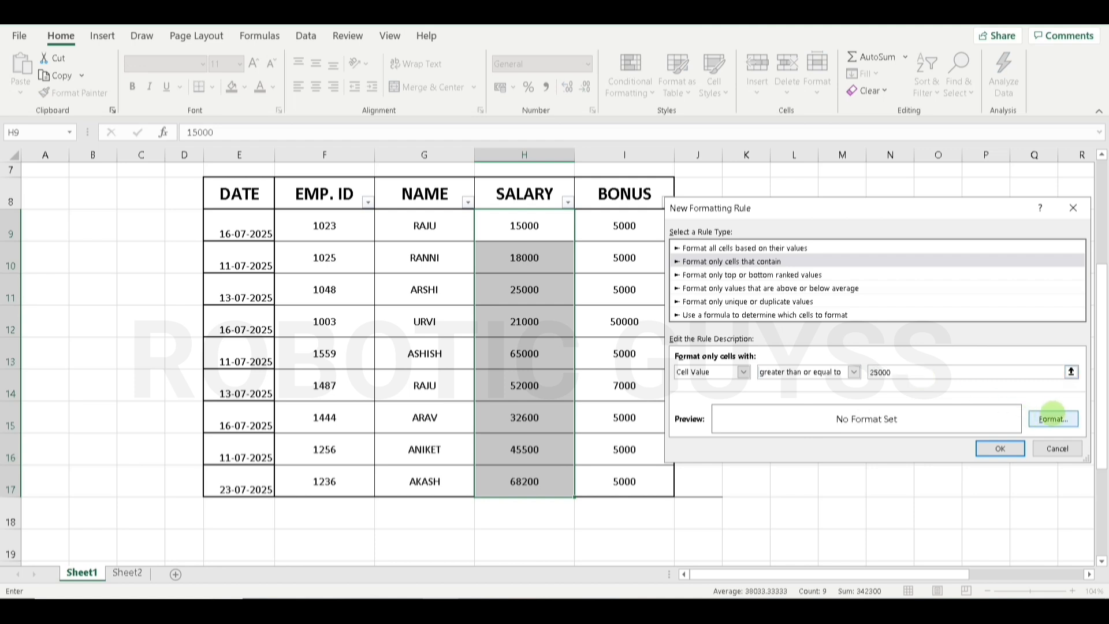
Step: Give the new rule a light orange background fill and apply it to the SALARY cells
left_click(1053, 419)
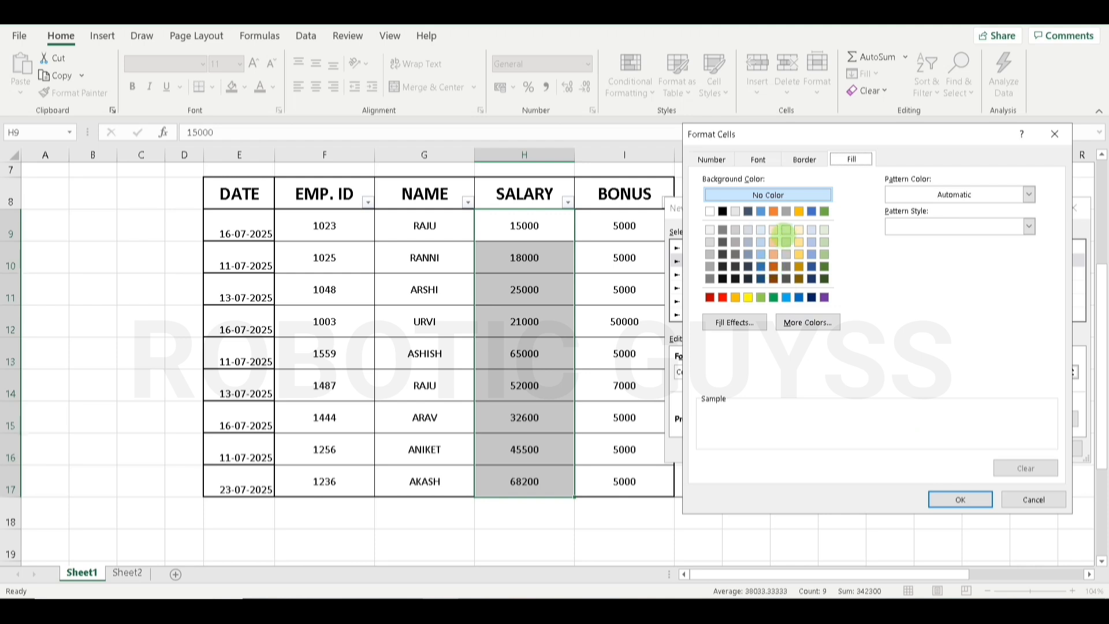
left_click(776, 242)
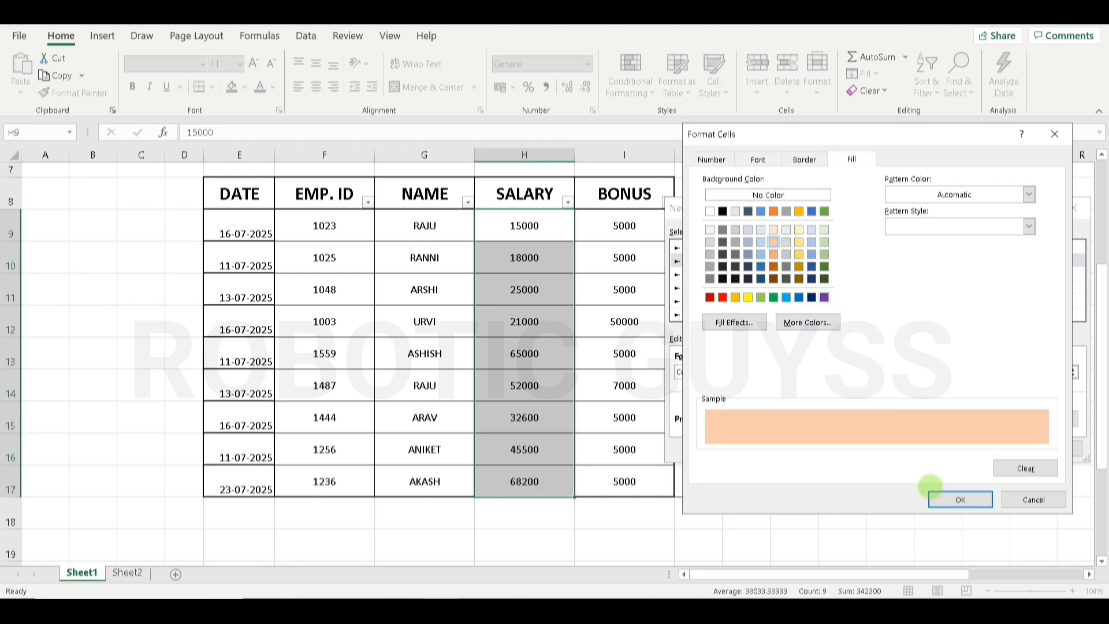
left_click(941, 499)
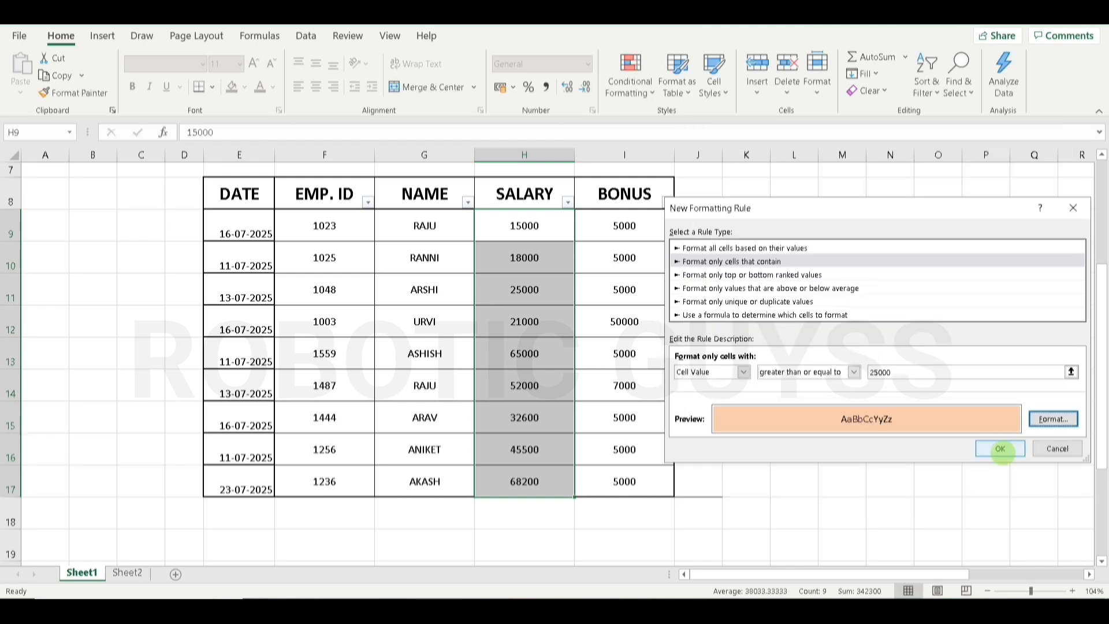
left_click(1001, 450)
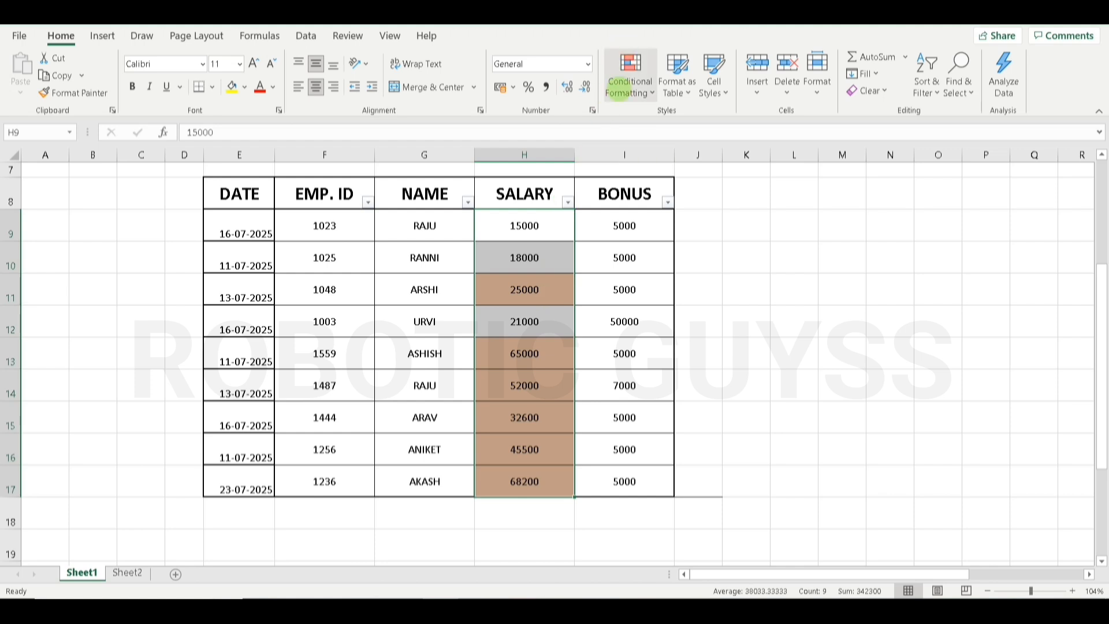
Step: Open the SALARY rule for editing from the Conditional Formatting Rules Manager and examine its comparison operators
left_click(630, 78)
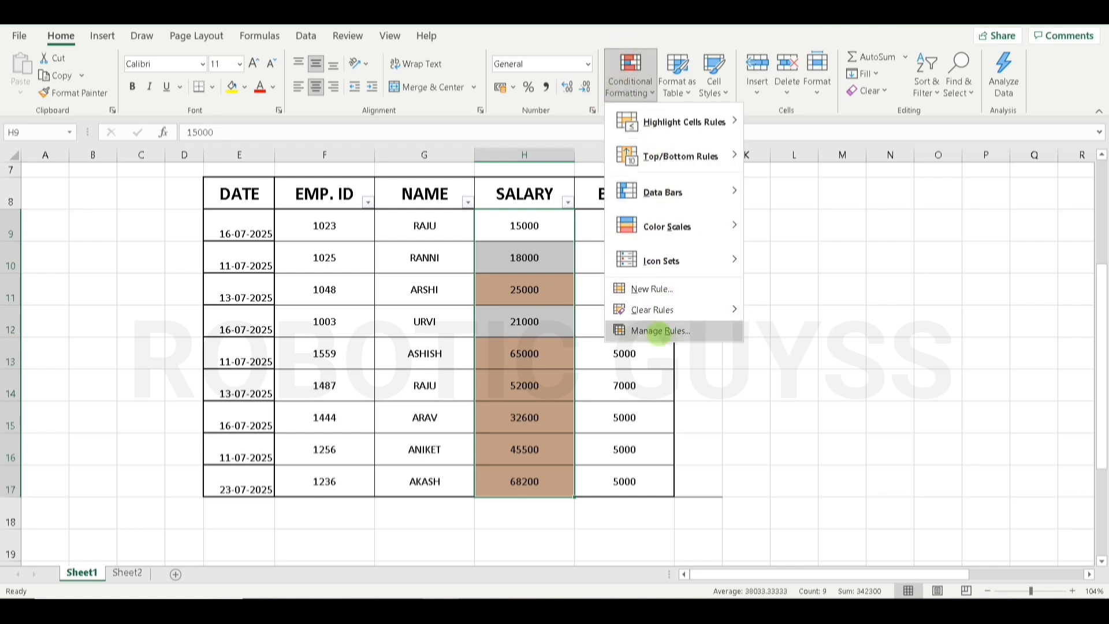
left_click(659, 331)
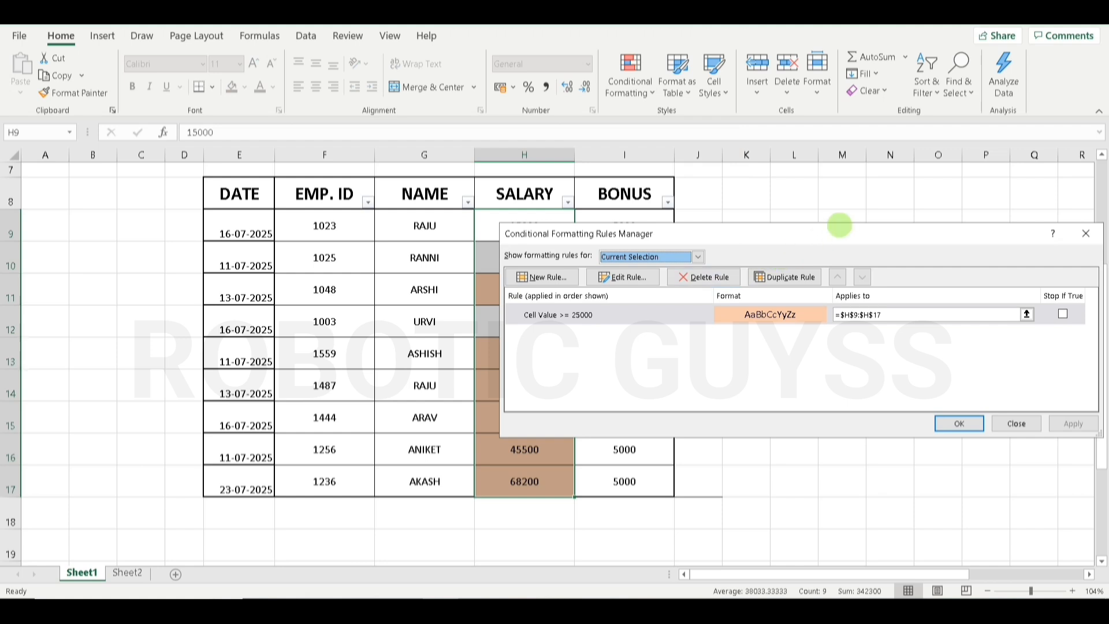
left_click_drag(831, 231, 806, 317)
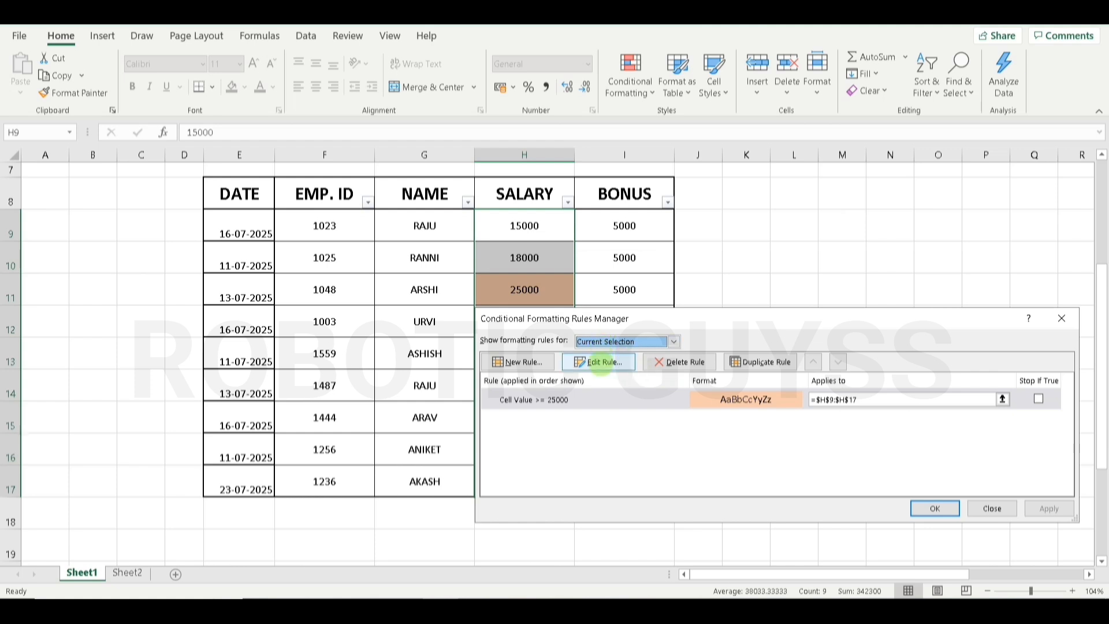
left_click(600, 363)
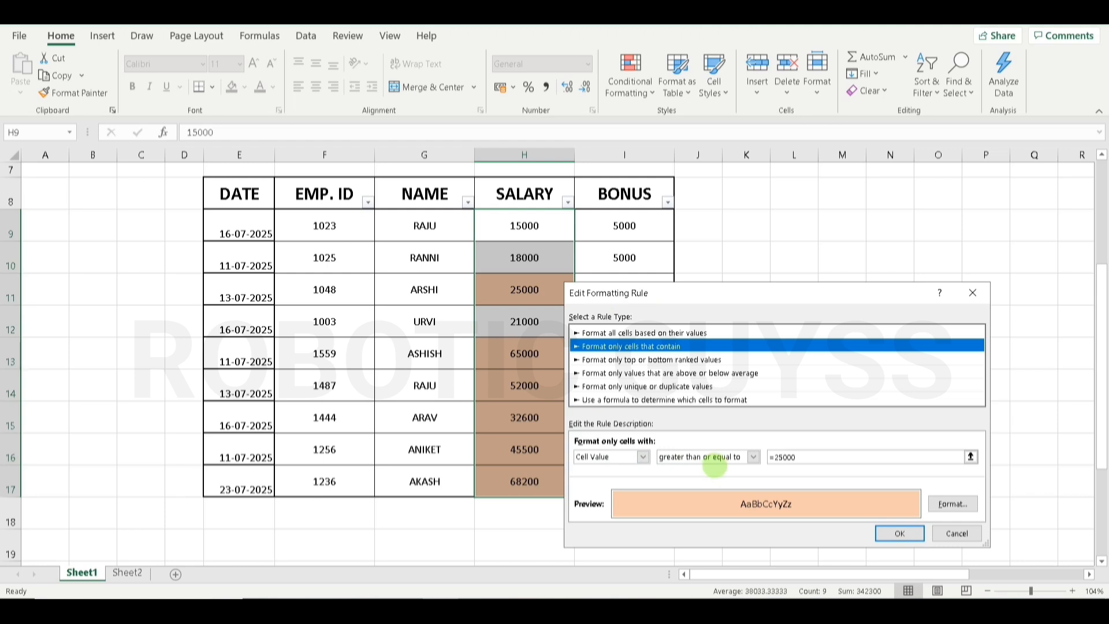
left_click(723, 457)
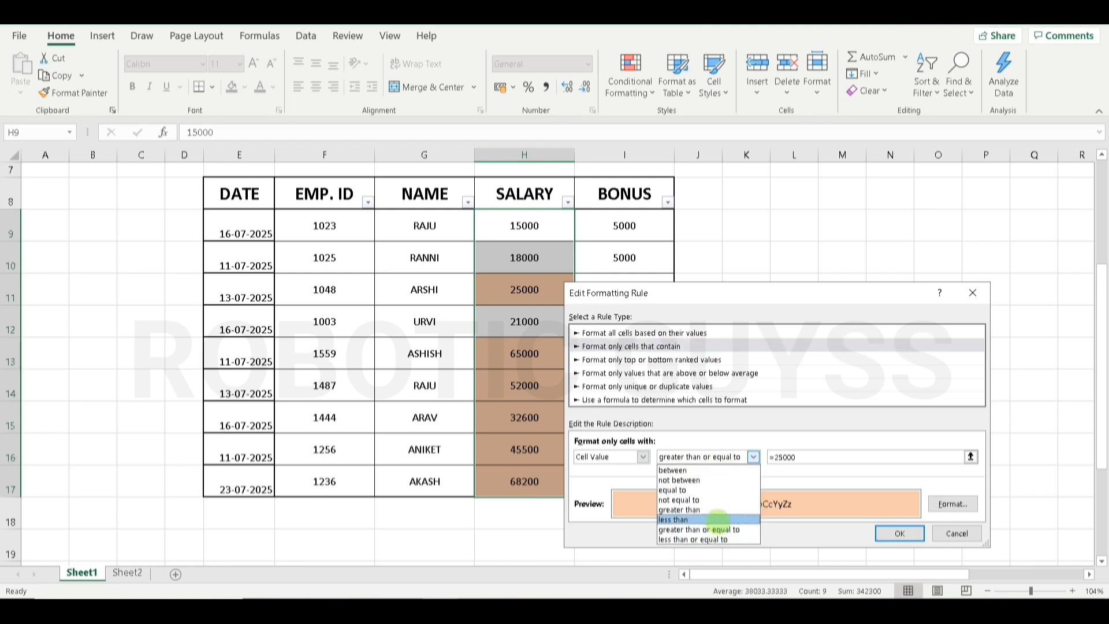
left_click(754, 457)
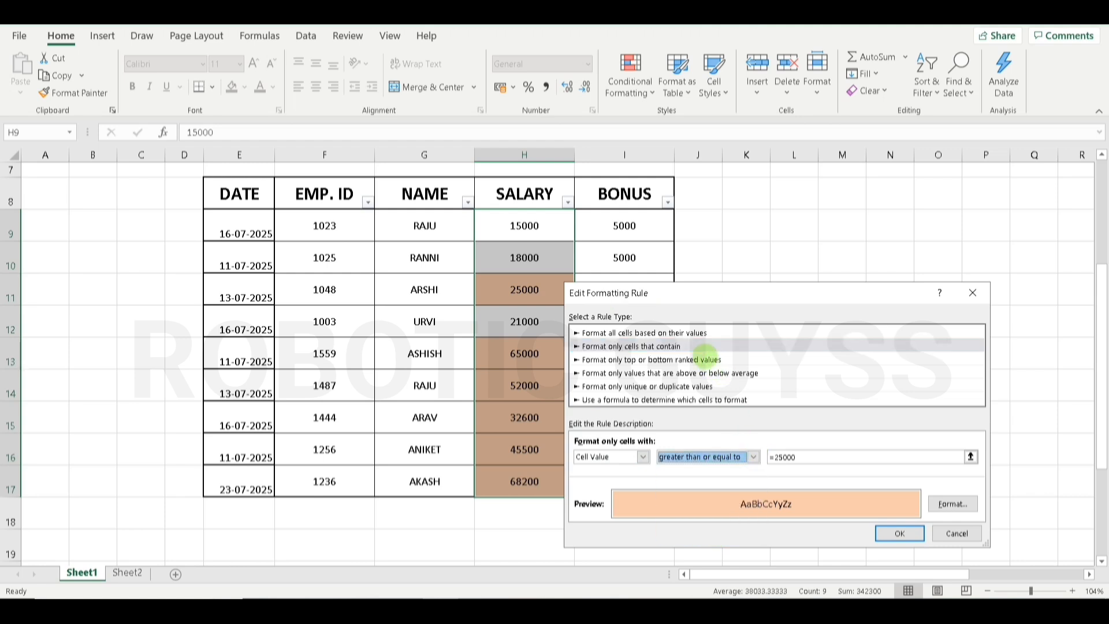
Step: Examine the top or bottom ranked and above or below average rule types, and close the rule editor and Rules Manager without saving
left_click(706, 359)
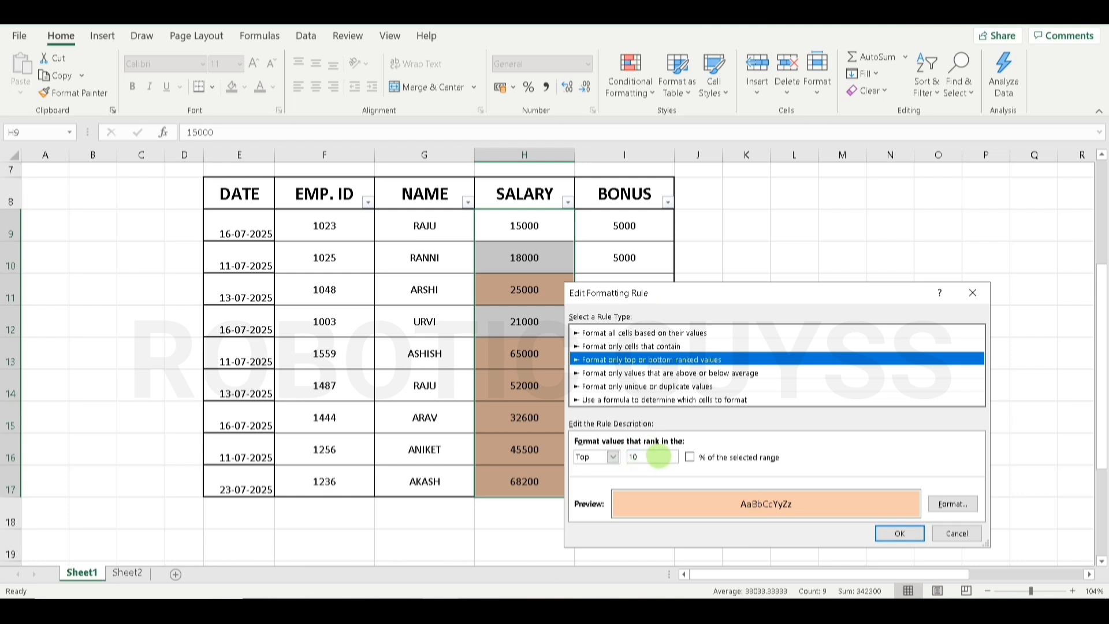
left_click(701, 374)
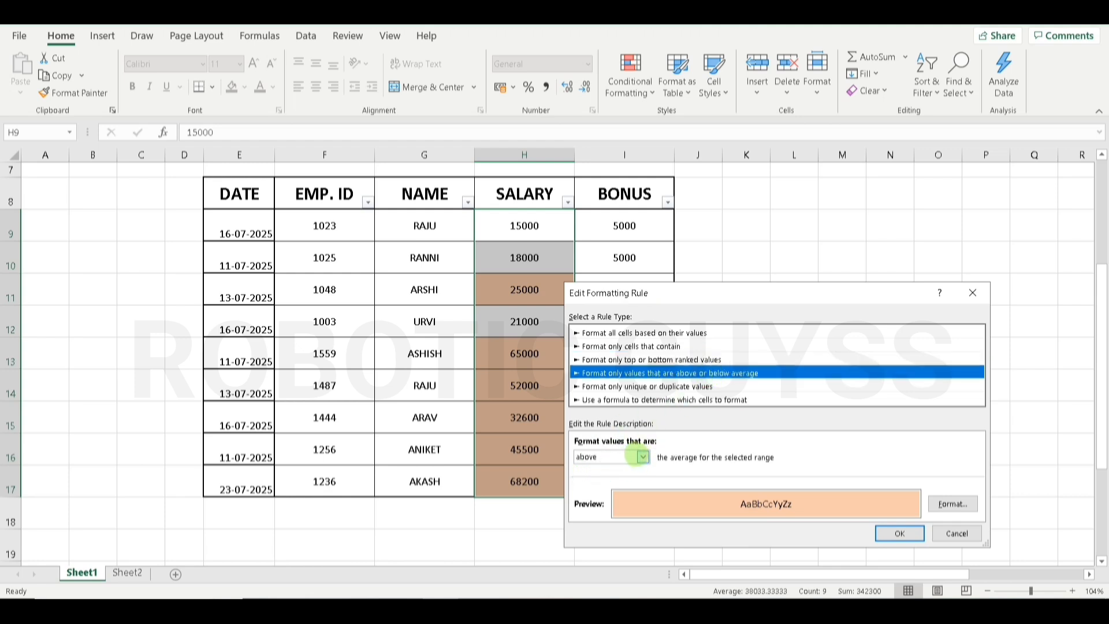
left_click(638, 458)
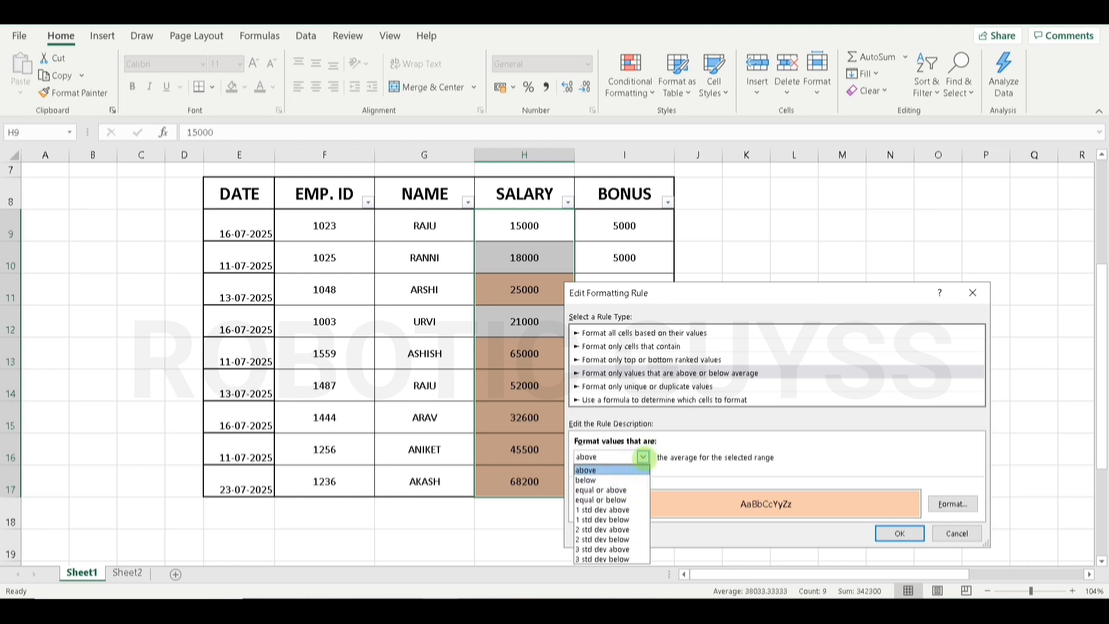
left_click(643, 456)
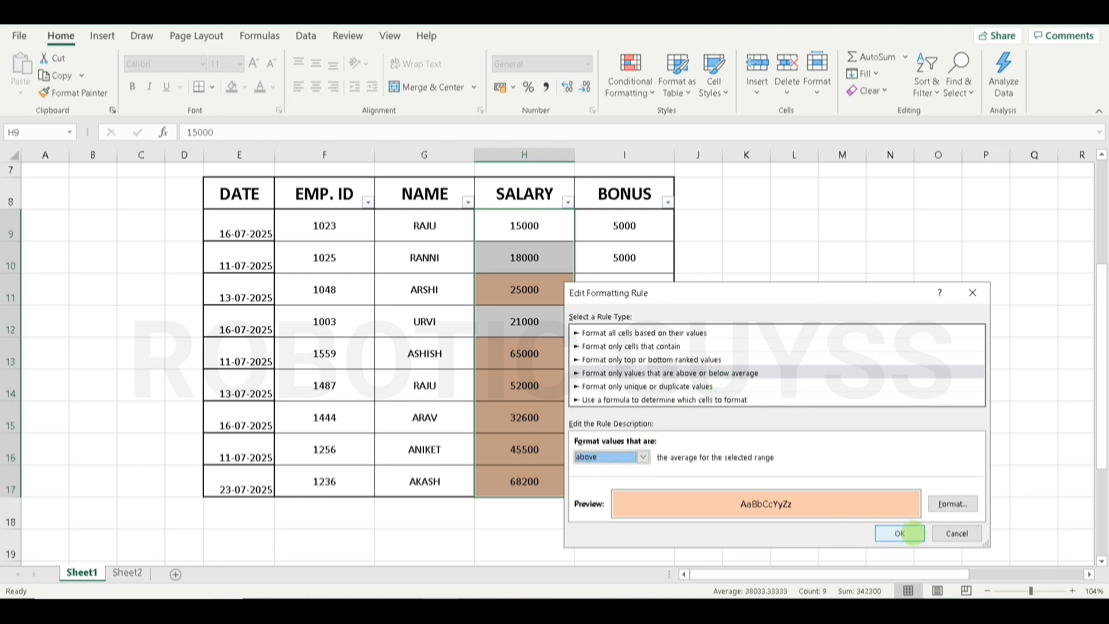
left_click(945, 534)
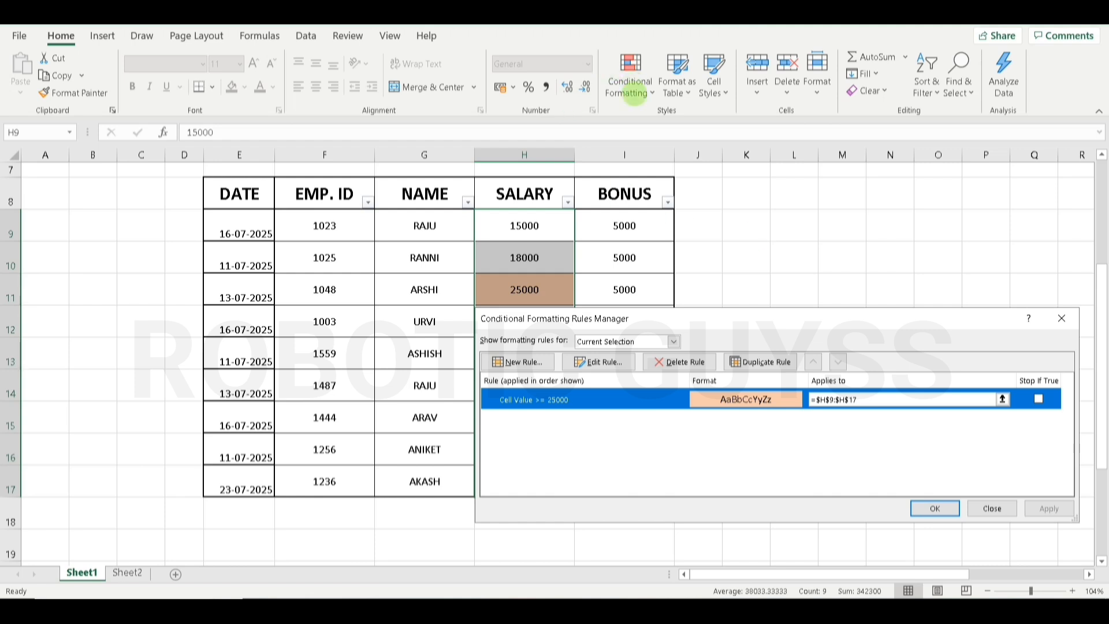
left_click(992, 508)
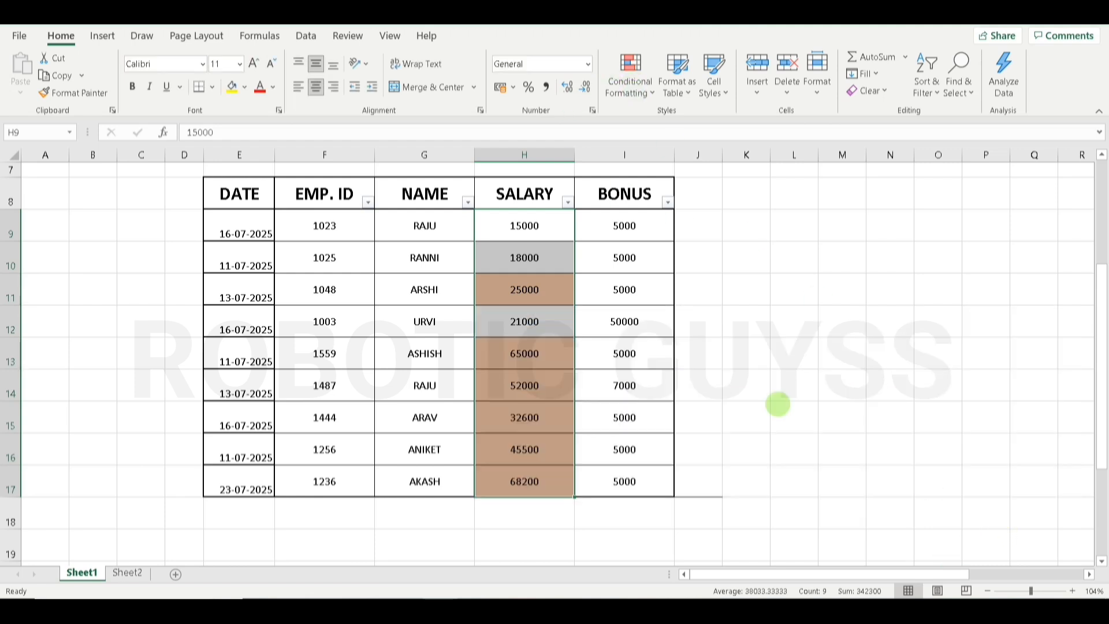
Step: Clear all conditional formatting rules from the entire sheet and deselect the SALARY cells
left_click(633, 72)
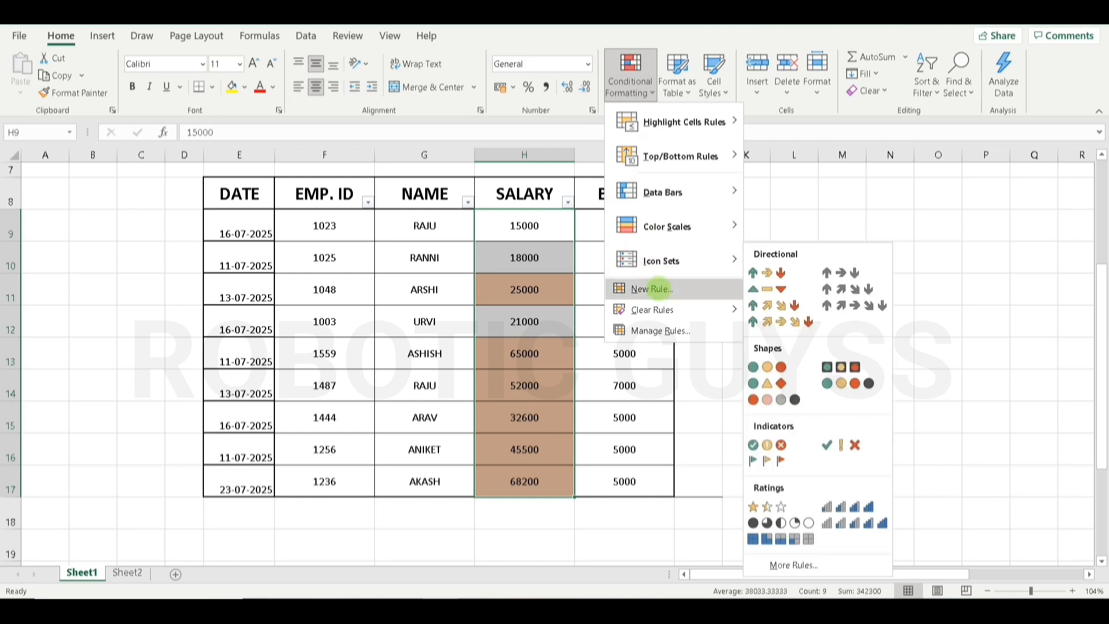
mouse_move(653, 310)
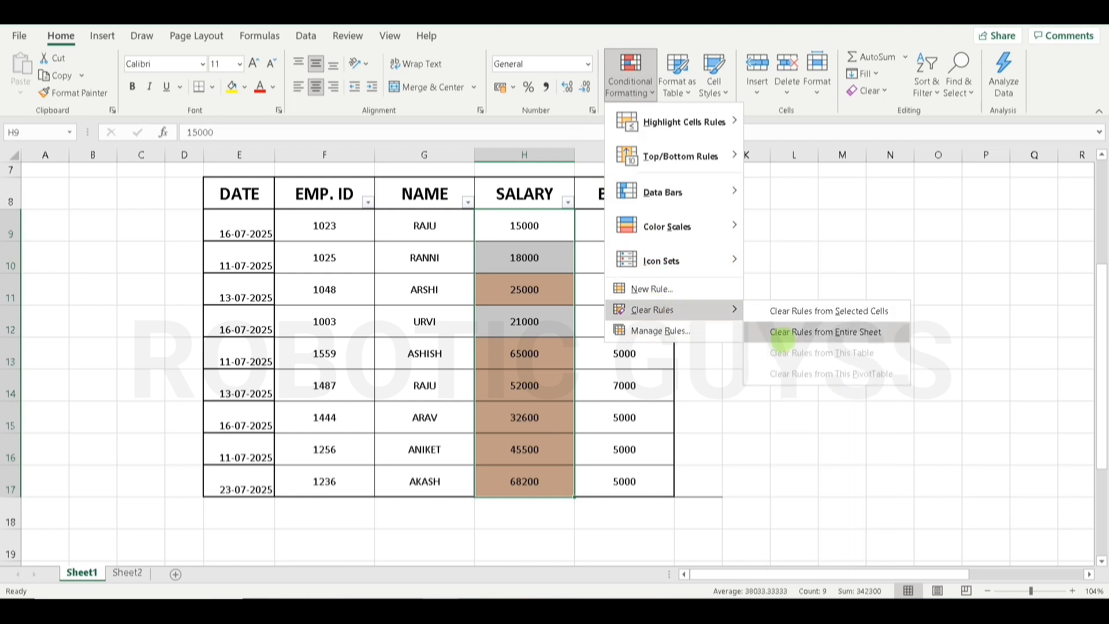
left_click(790, 333)
left_click(726, 232)
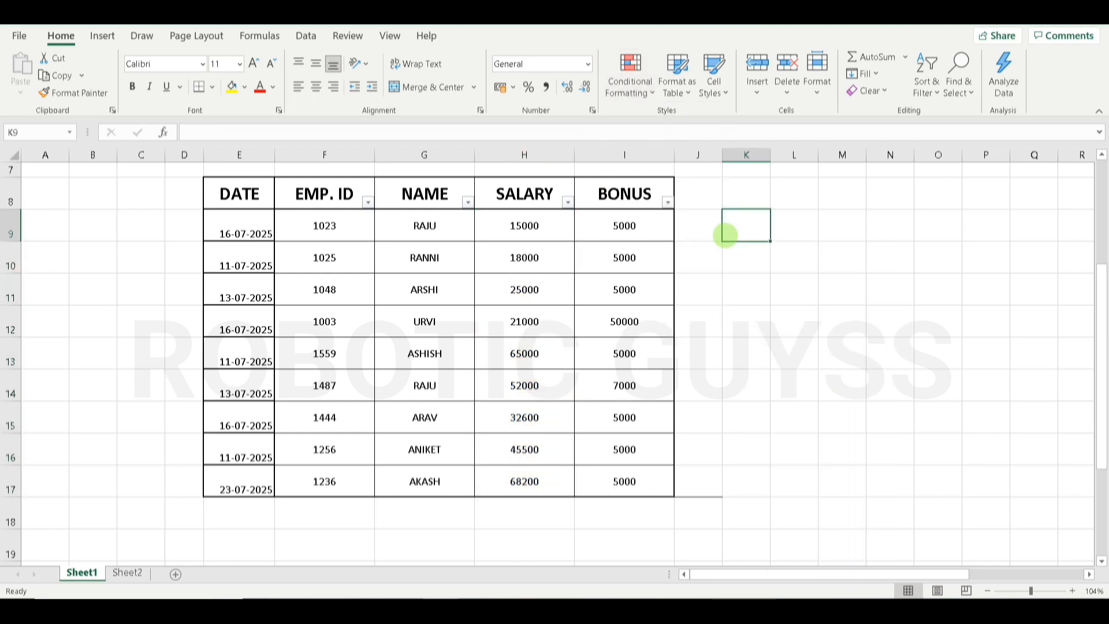